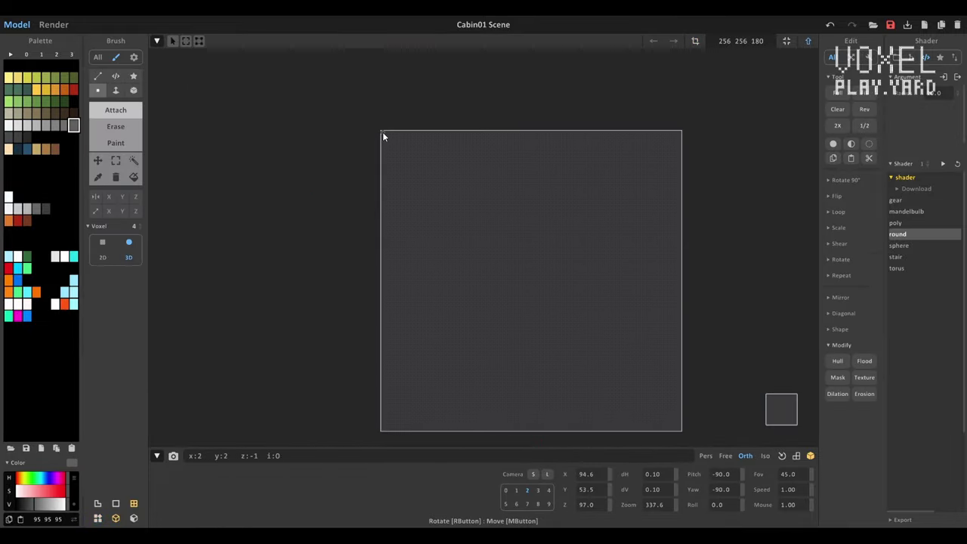
# Paint nested contour bands across the 256 × 256 × 1 slab in progressively lighter greys, from 95 up to 220
pyautogui.moveTo(383, 132); pyautogui.dragTo(395, 317)
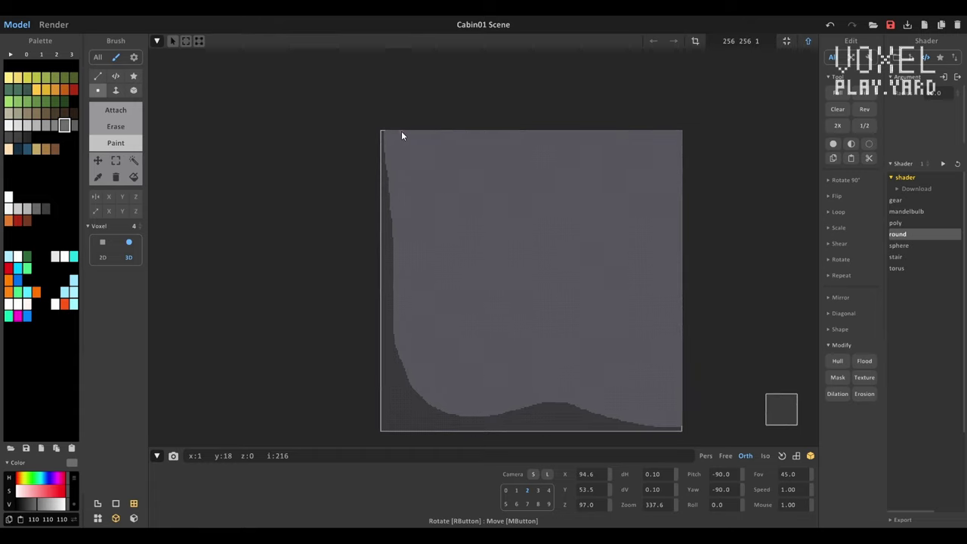
pyautogui.moveTo(401, 136)
pyautogui.mouseDown()
pyautogui.moveTo(438, 380)
pyautogui.moveTo(678, 395)
pyautogui.mouseUp()
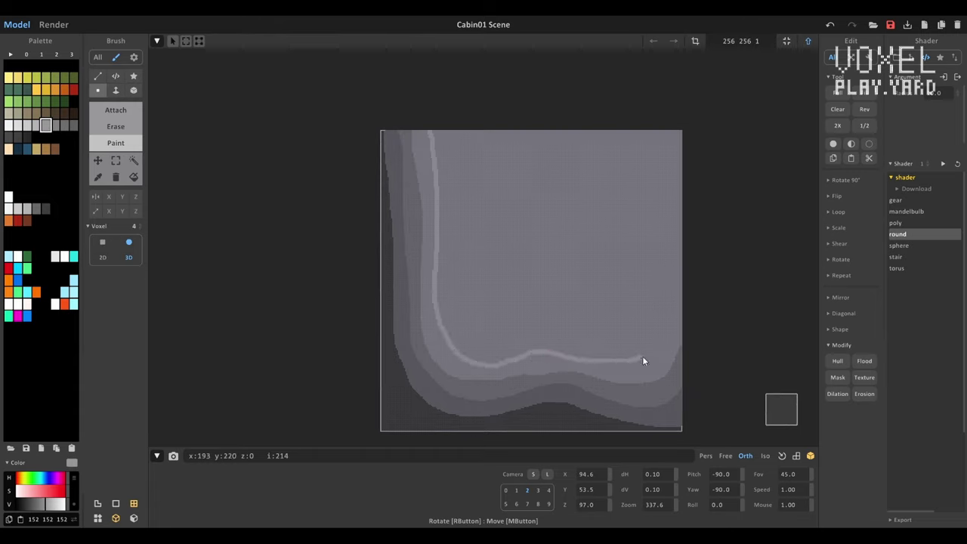
pyautogui.moveTo(643, 361); pyautogui.dragTo(677, 354)
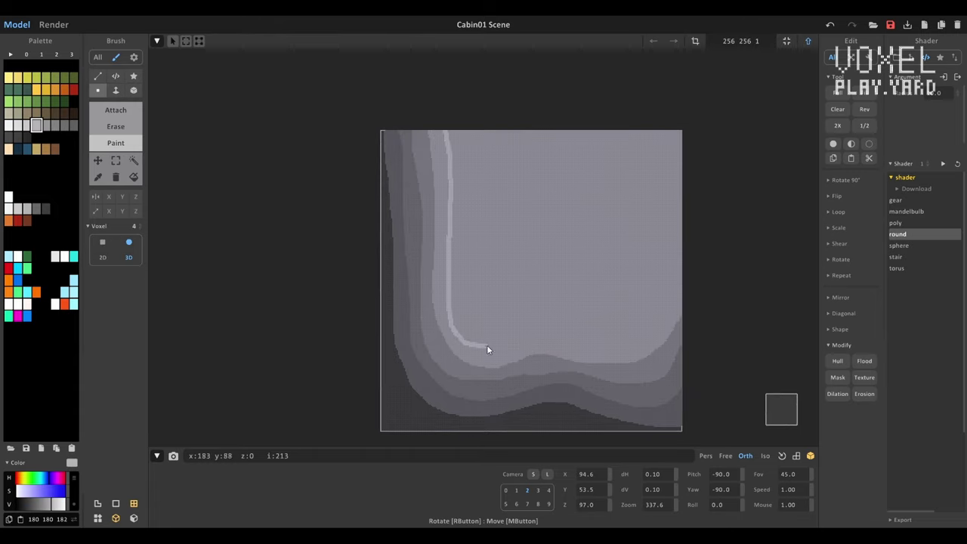
pyautogui.moveTo(487, 349); pyautogui.dragTo(678, 333)
pyautogui.click(118, 91)
pyautogui.moveTo(673, 125); pyautogui.dragTo(673, 126)
pyautogui.moveTo(477, 134); pyautogui.dragTo(572, 177)
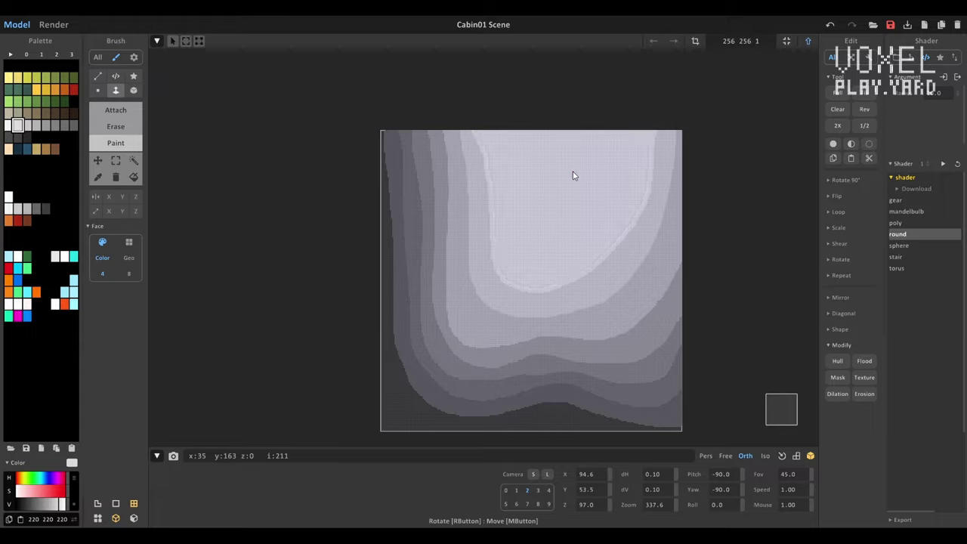
# Paint matching contour bands on the adjoining 211 × 256 × 1 slab in progressively lighter greys, starting from 95
pyautogui.press('Tab')
pyautogui.press('Tab')
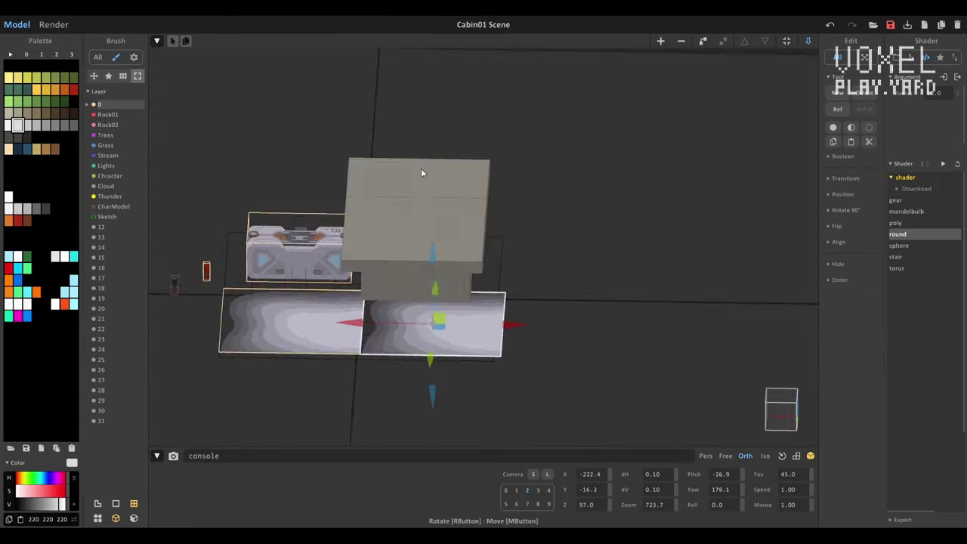
pyautogui.press('Tab')
pyautogui.press('Tab')
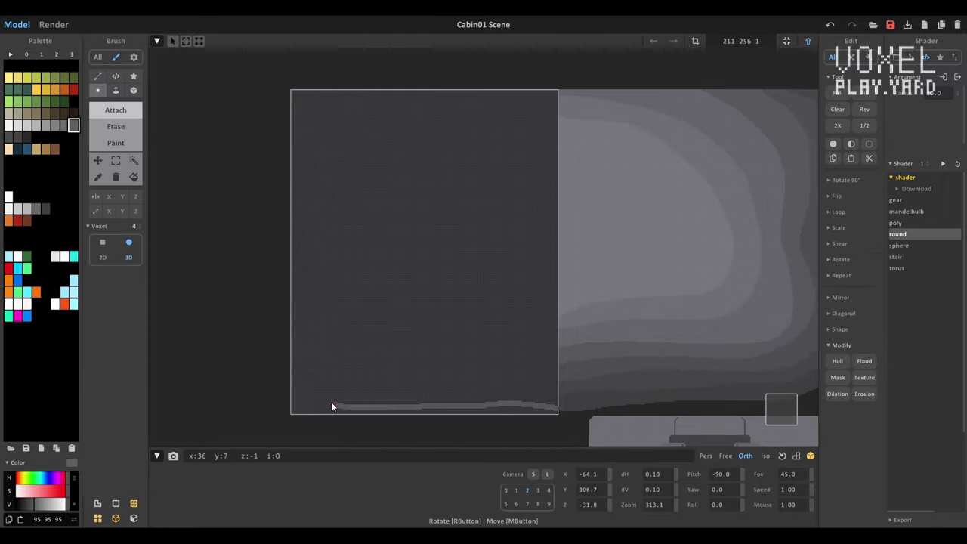
pyautogui.moveTo(331, 407); pyautogui.dragTo(333, 407)
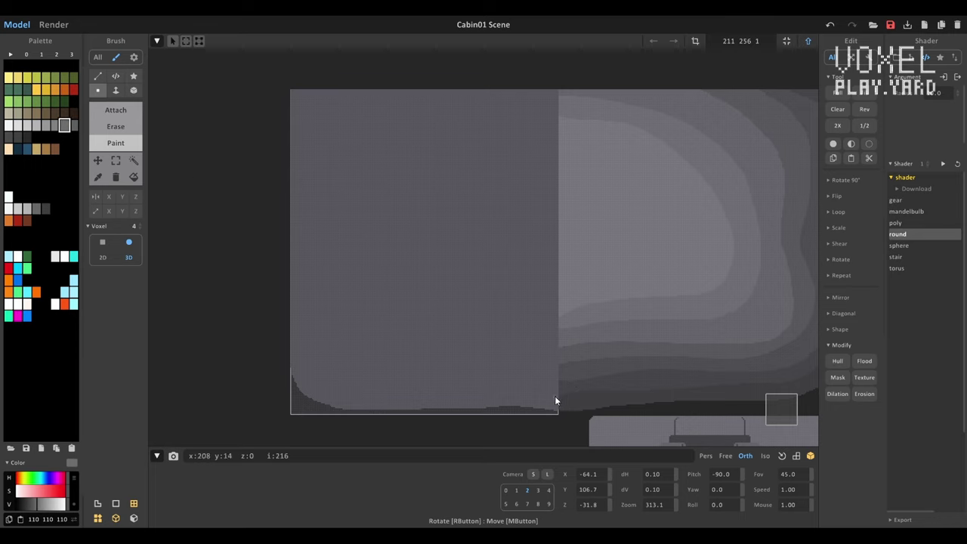
pyautogui.press('f')
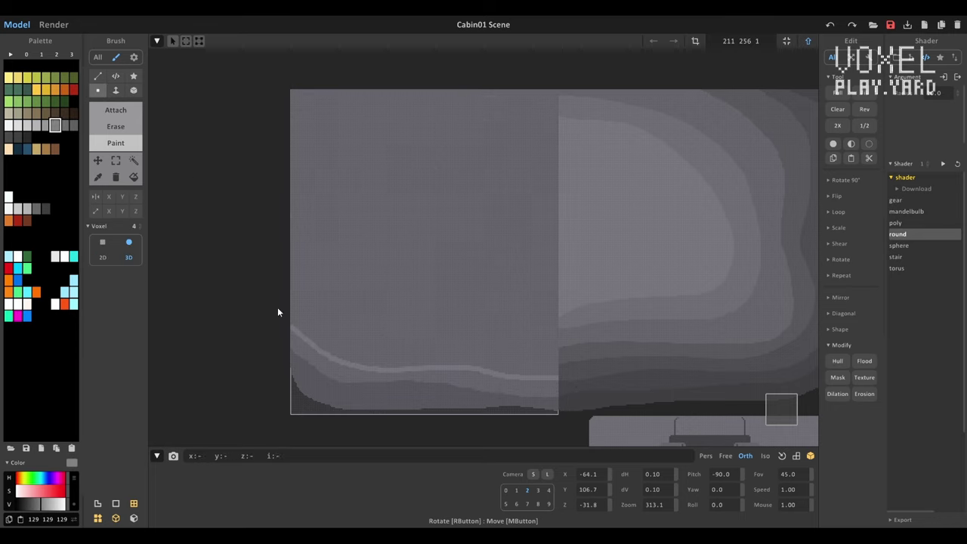
pyautogui.press('f')
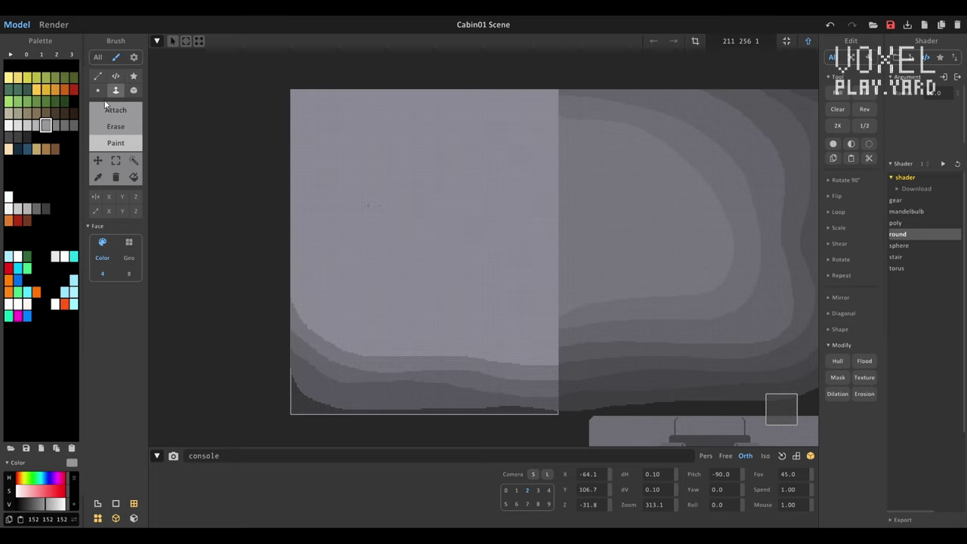
pyautogui.press('f')
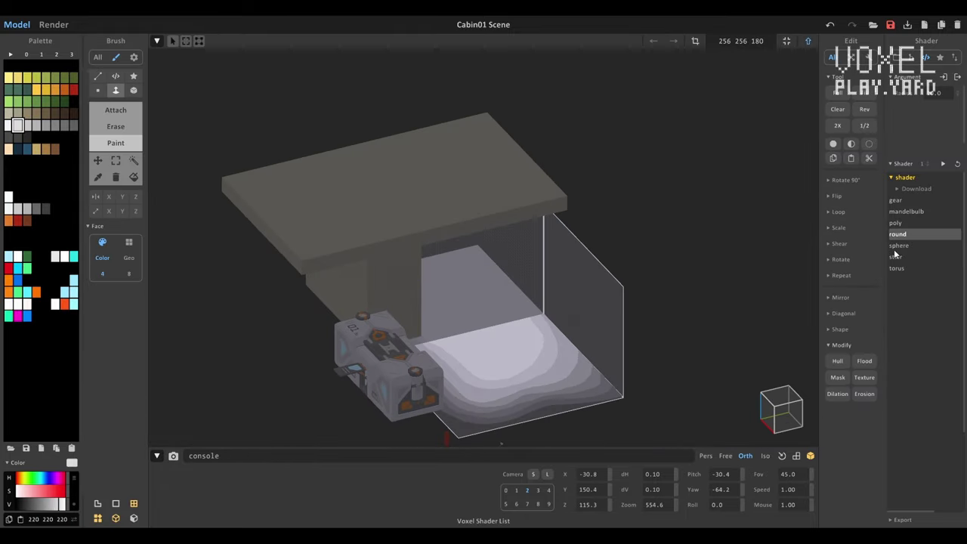
# Run the heightmap shader on the banded 256 × 256 × 180 volume to raise it into stepped terrain
pyautogui.scroll(3, 756, 212)
pyautogui.moveTo(756, 211); pyautogui.dragTo(556, 322, button='right')
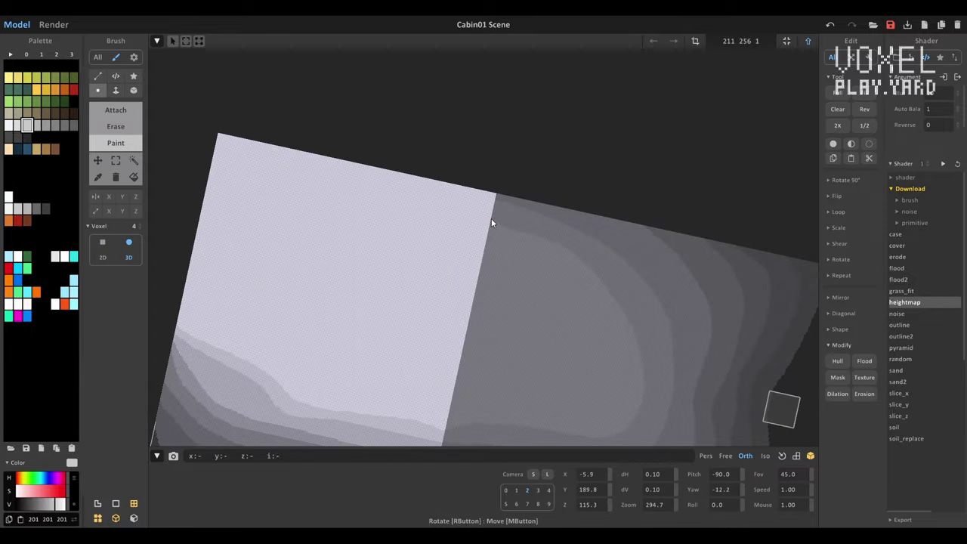
# Complete the lighter grey bands on the 211 × 256 slab and align their edges with the neighbouring terrain along the shared seam
pyautogui.moveTo(427, 272); pyautogui.dragTo(572, 236, button='right')
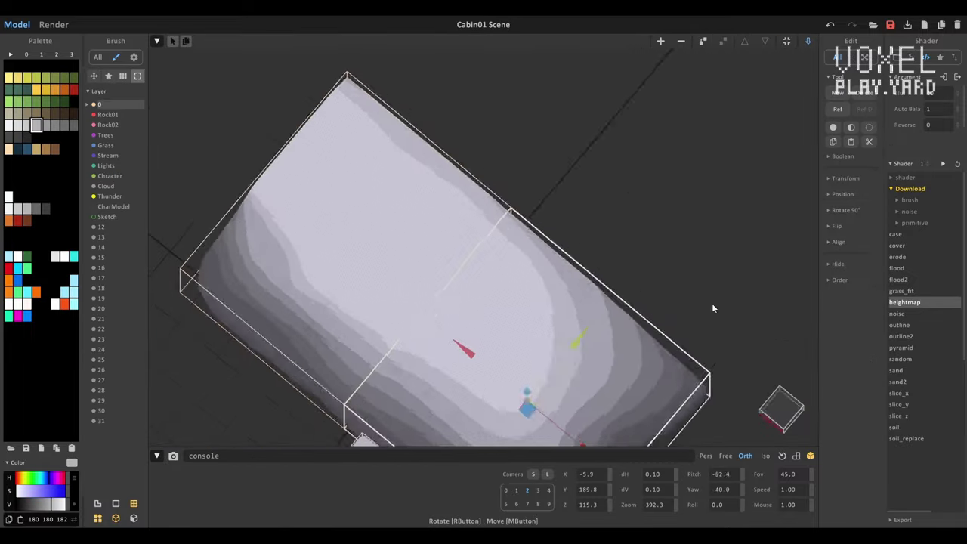
pyautogui.moveTo(712, 303)
pyautogui.mouseDown(button='right')
pyautogui.moveTo(466, 230)
pyautogui.moveTo(639, 236)
pyautogui.mouseUp(button='right')
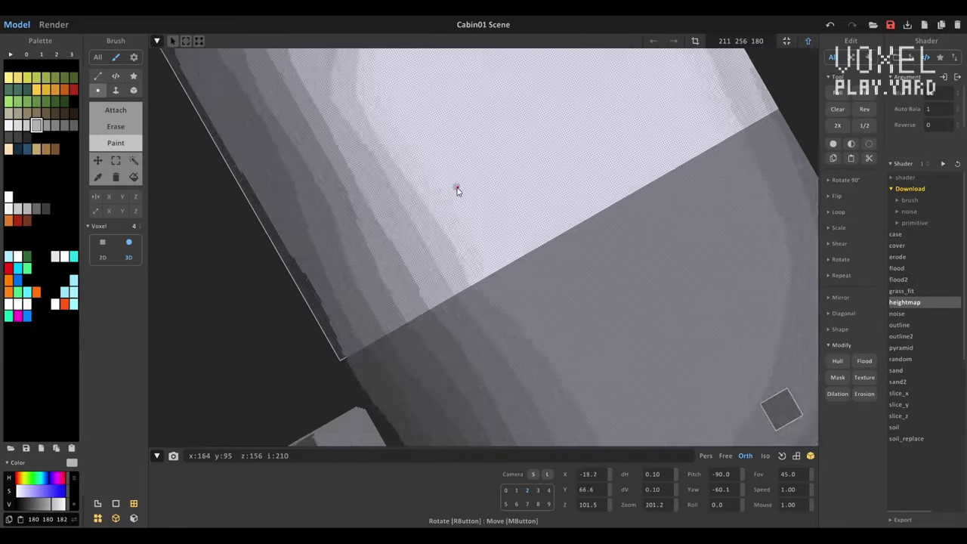
pyautogui.moveTo(456, 189); pyautogui.dragTo(478, 133, button='right')
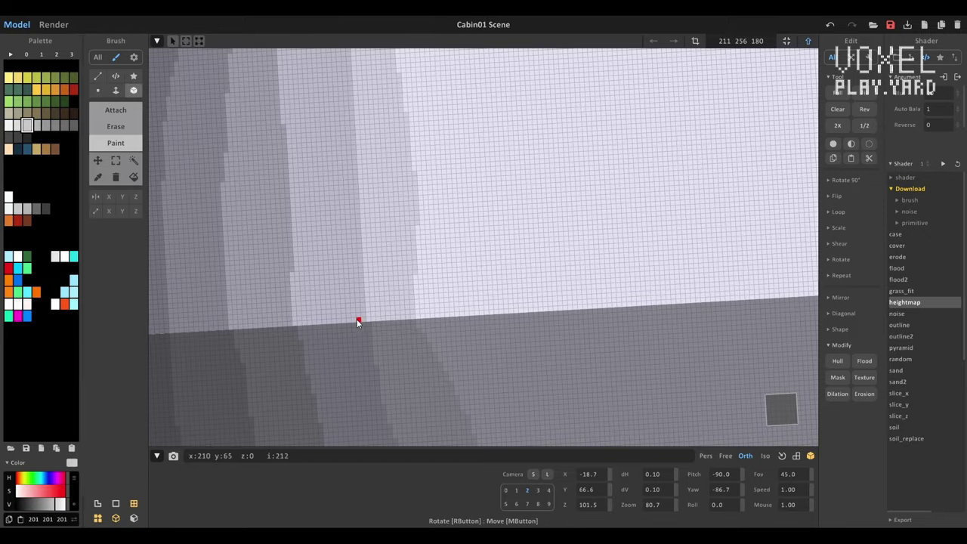
# Run the heightmap shader on the 211 × 256 × 180 volume and erase mismatched voxels along the seam between the terrain pieces
pyautogui.scroll(-3, 358, 323)
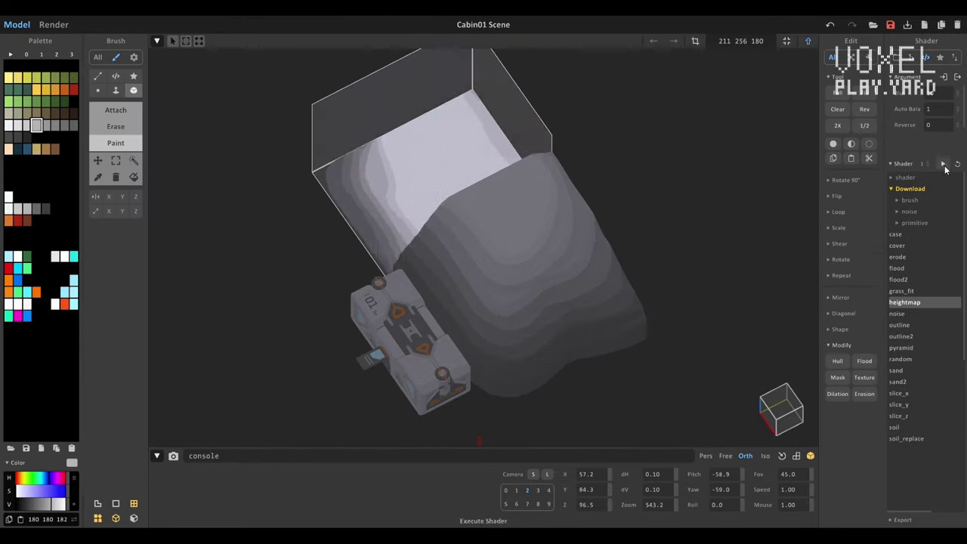
pyautogui.scroll(10, 486, 338)
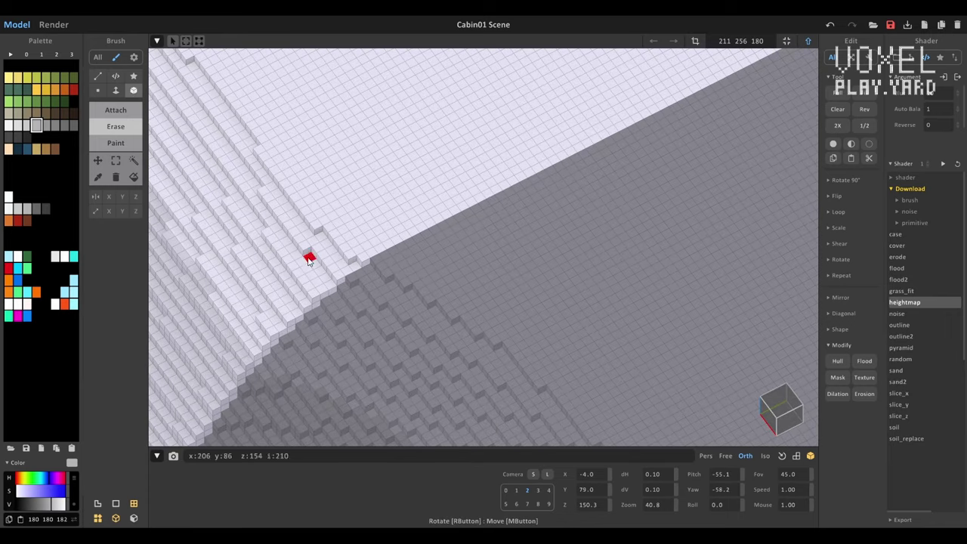
pyautogui.scroll(3, 312, 279)
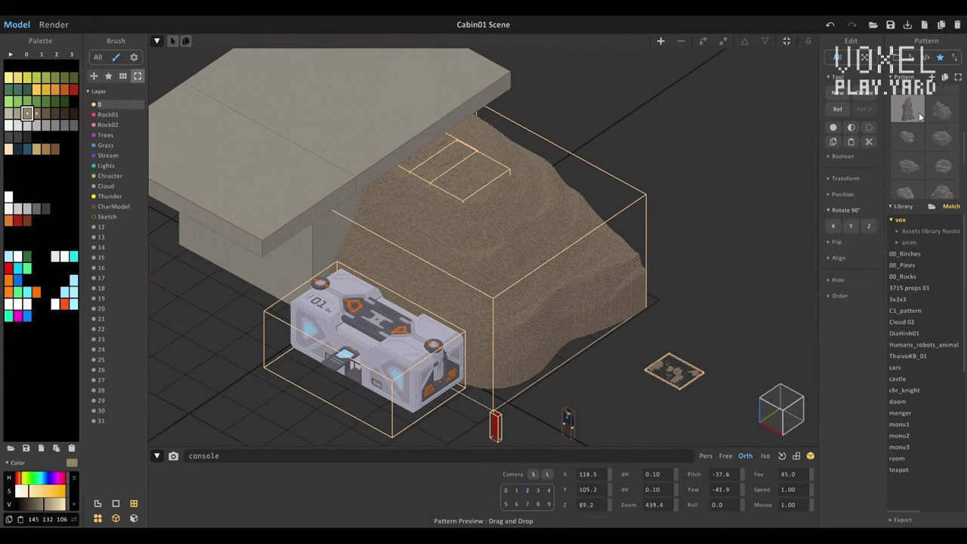
# Place rock patterns from the pattern library onto and around the brown terrain, and preview the scene in render mode
pyautogui.moveTo(920, 116); pyautogui.dragTo(556, 257)
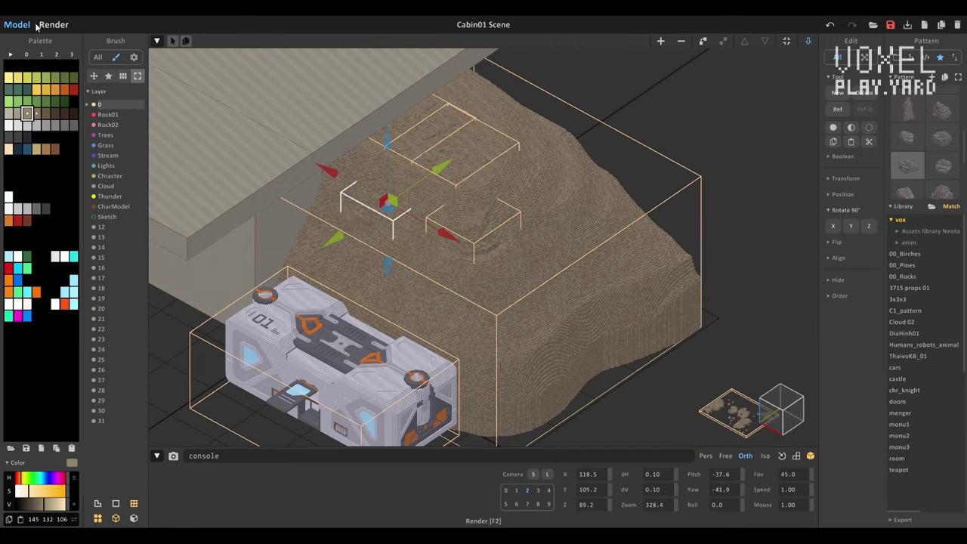
pyautogui.scroll(3, 553, 177)
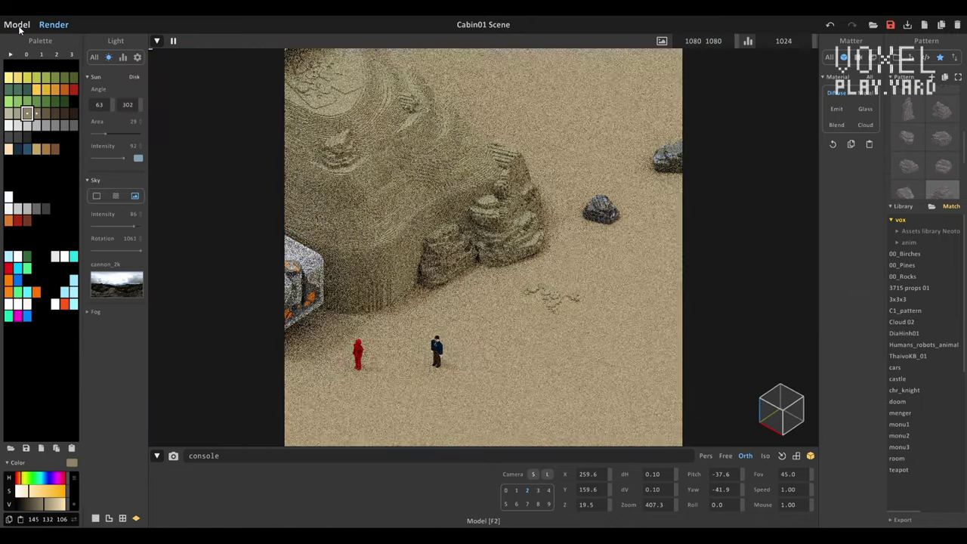
pyautogui.click(16, 25)
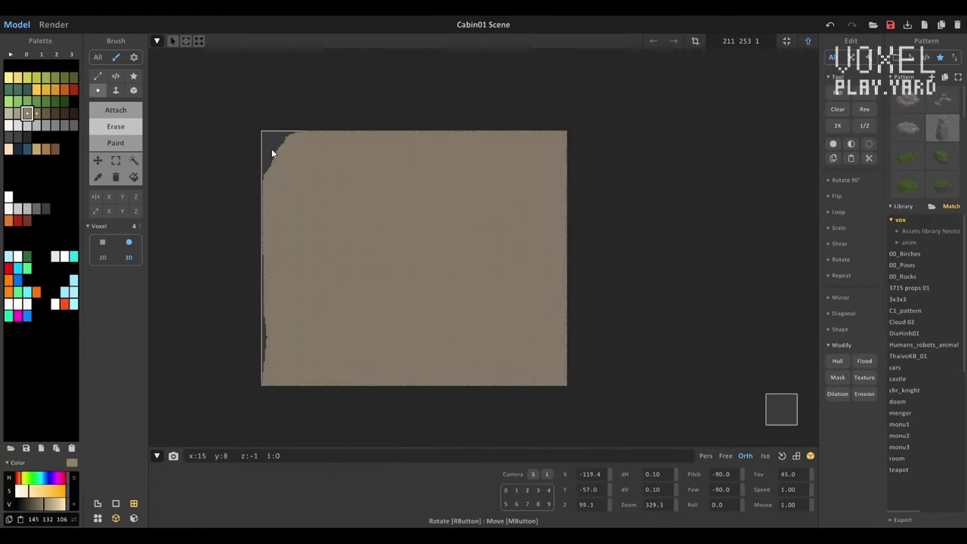
# Erase a branching network of cracks outlining flagstones on the 211 × 253 × 1 slab, and crop the slab to 211 × 133
pyautogui.moveTo(271, 154); pyautogui.dragTo(295, 220)
pyautogui.moveTo(294, 220); pyautogui.dragTo(336, 373)
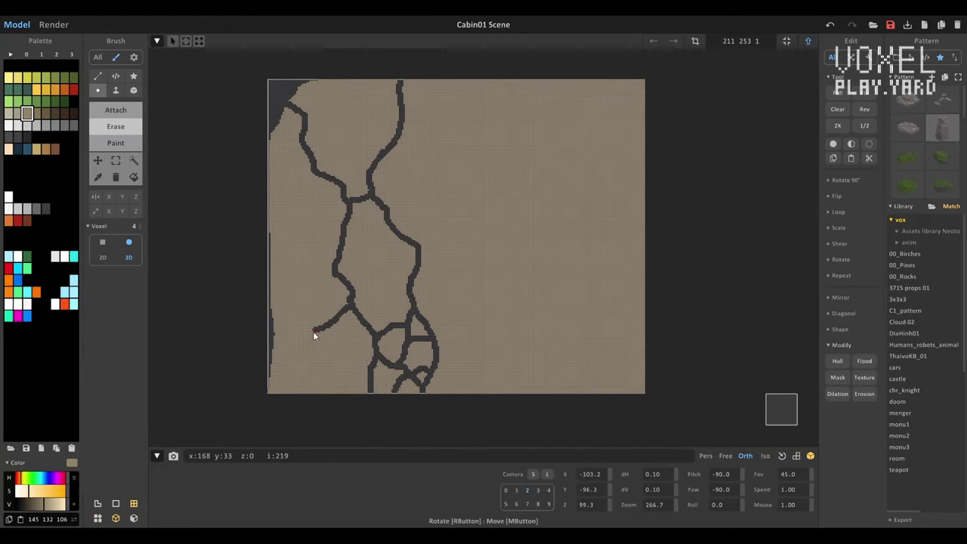
pyautogui.moveTo(454, 240); pyautogui.dragTo(374, 245)
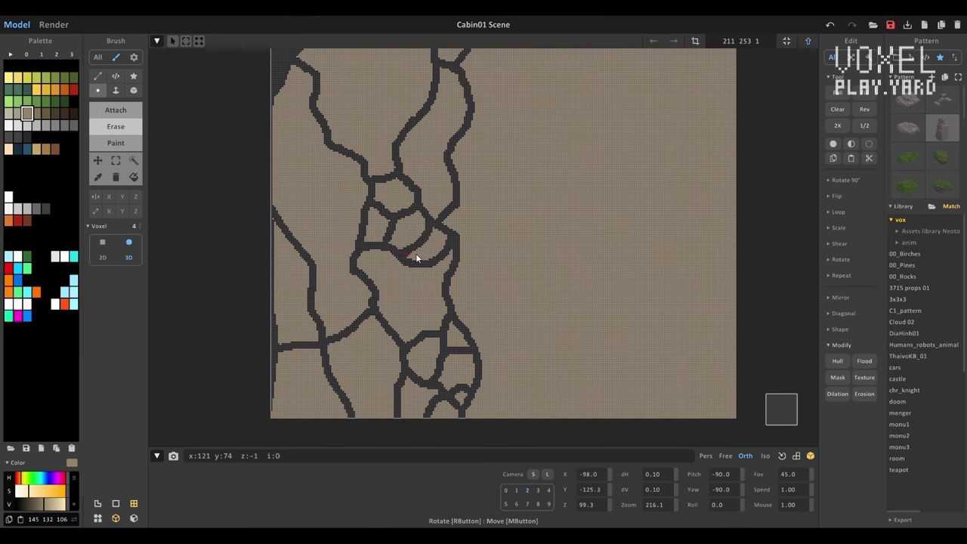
pyautogui.moveTo(442, 294); pyautogui.dragTo(493, 266, button='middle')
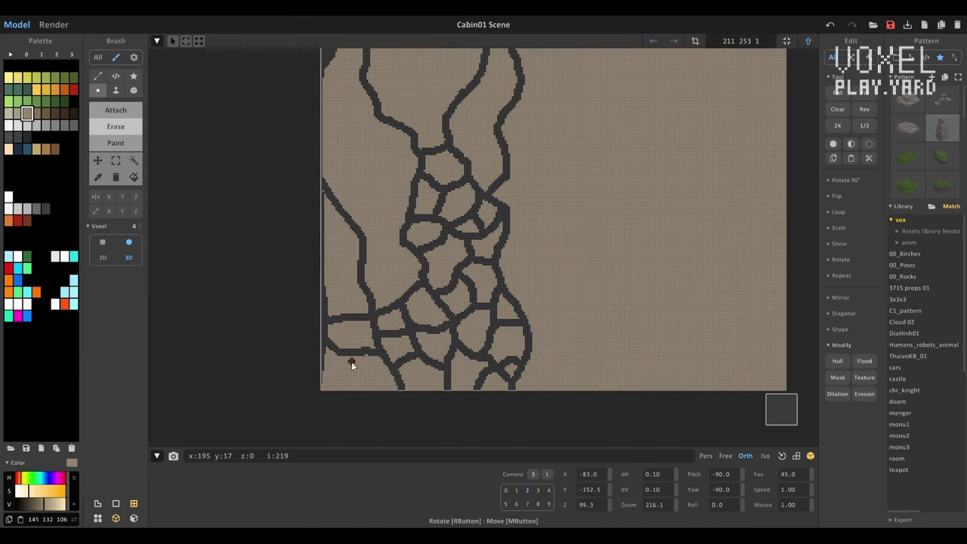
pyautogui.moveTo(363, 365); pyautogui.dragTo(385, 430, button='middle')
pyautogui.moveTo(348, 341); pyautogui.dragTo(372, 332)
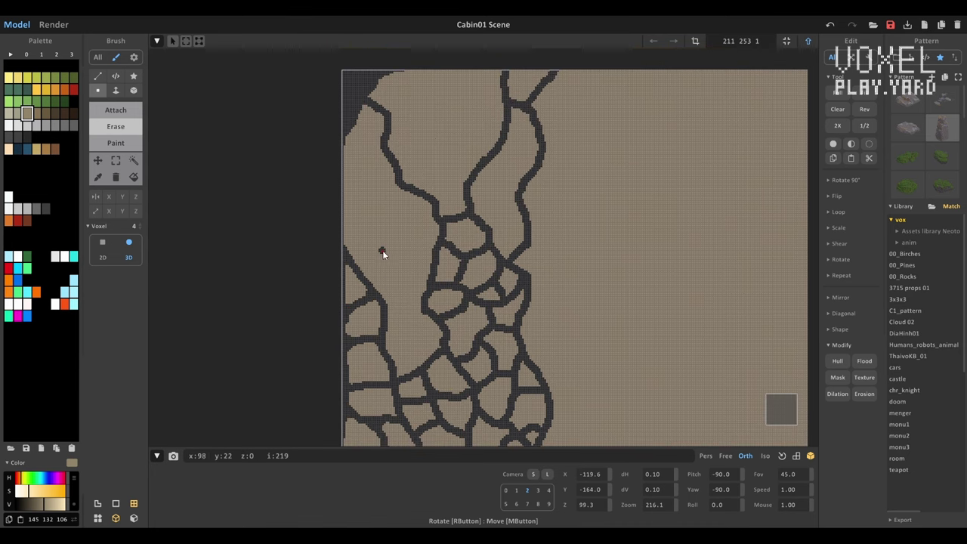
pyautogui.moveTo(382, 250); pyautogui.dragTo(359, 281, button='middle')
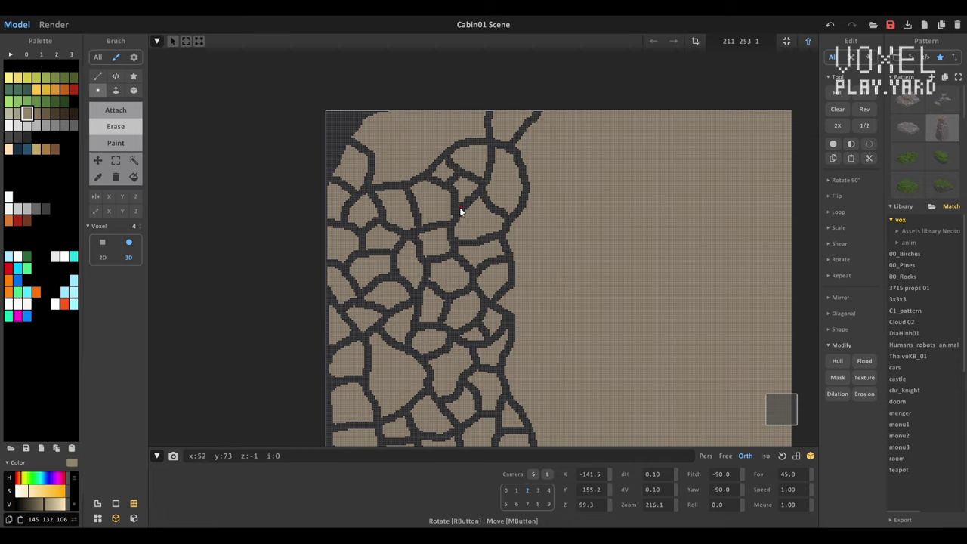
pyautogui.click(695, 40)
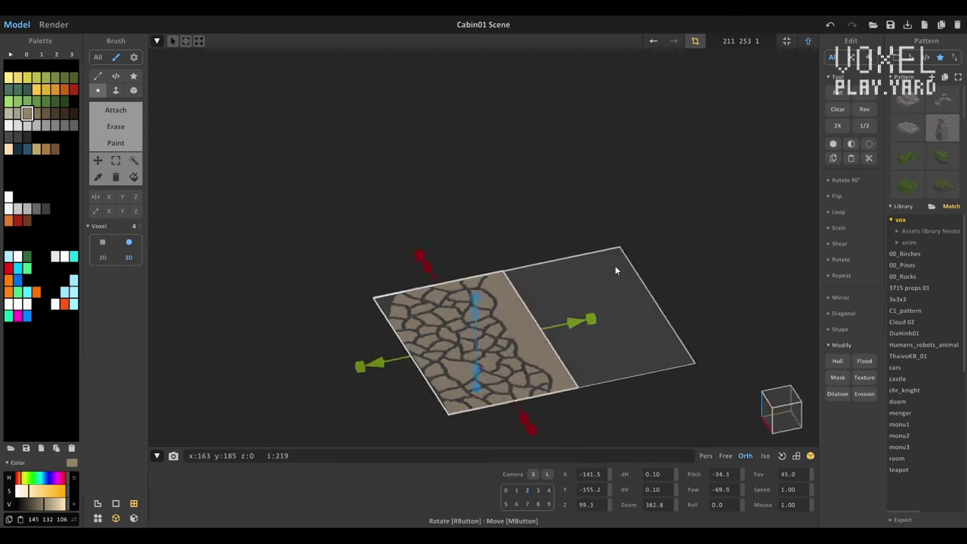
pyautogui.press('Escape')
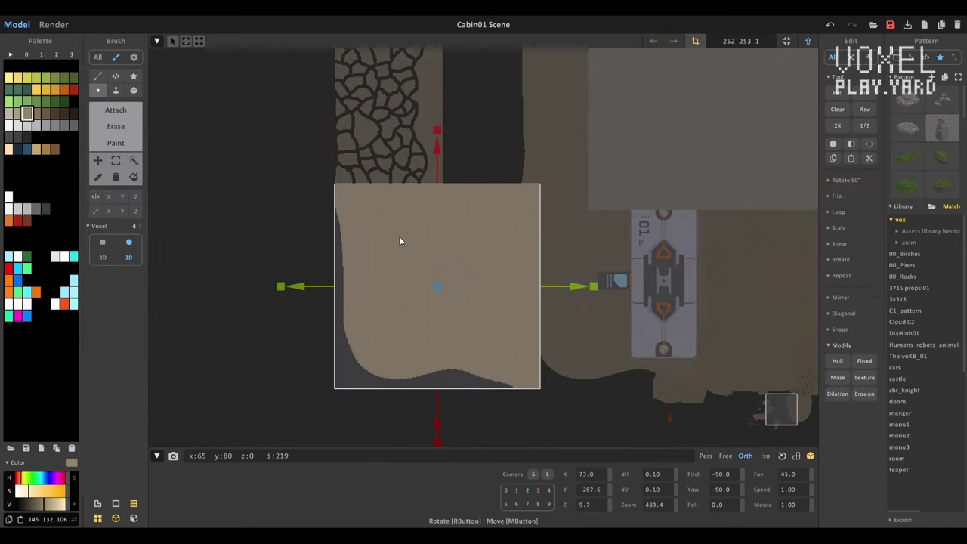
# Erase crack lines in the 252 × 253 × 1 slab, continuing the flagstone pattern from the adjoining slab along its outer side
pyautogui.moveTo(384, 210); pyautogui.dragTo(336, 275)
pyautogui.scroll(3, 449, 251)
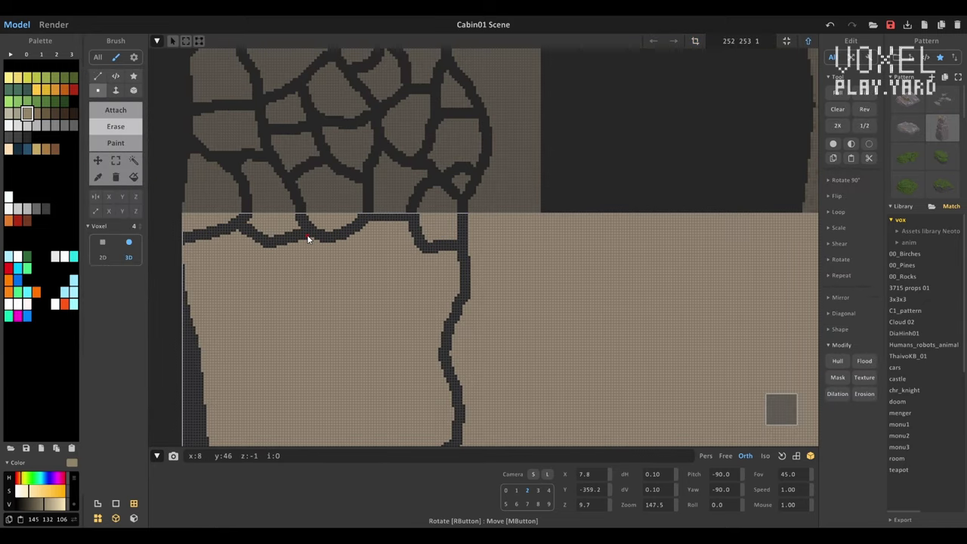
pyautogui.scroll(-3, 306, 234)
pyautogui.moveTo(358, 173); pyautogui.dragTo(398, 237)
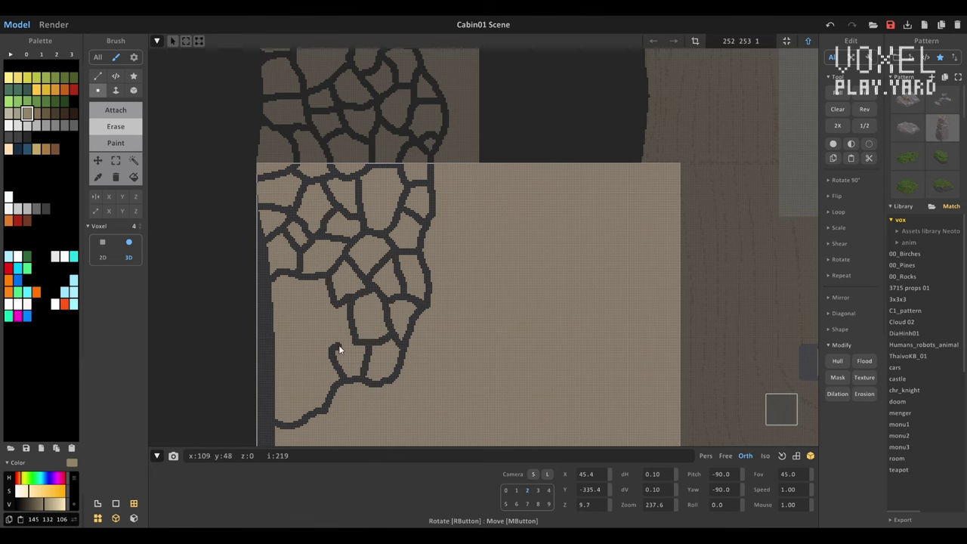
pyautogui.scroll(2, 274, 345)
pyautogui.moveTo(274, 346); pyautogui.dragTo(209, 222, button='middle')
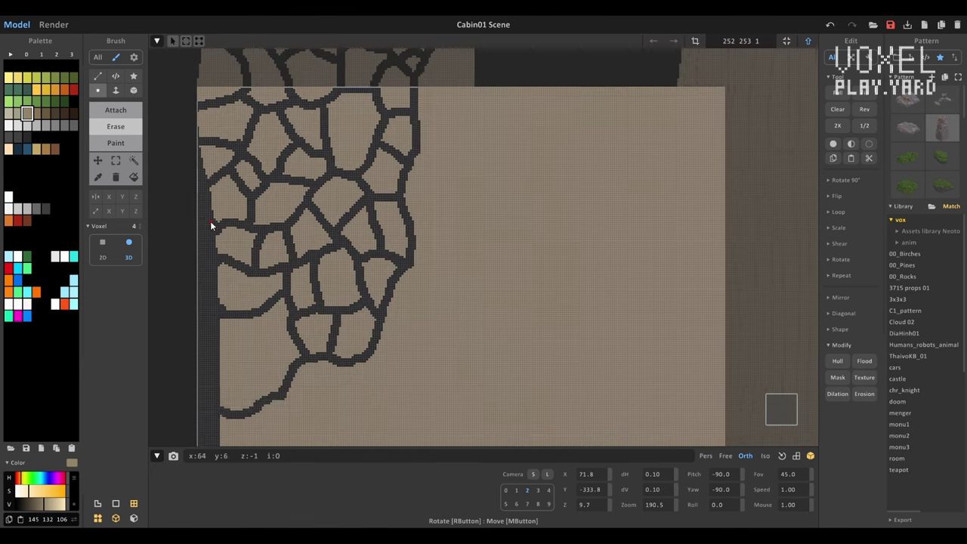
# Extend the flagstone crack pattern down the outer side of the 252 × 253 × 1 slab to its curved corner
pyautogui.scroll(-3, 255, 331)
pyautogui.moveTo(254, 330); pyautogui.dragTo(425, 285, button='right')
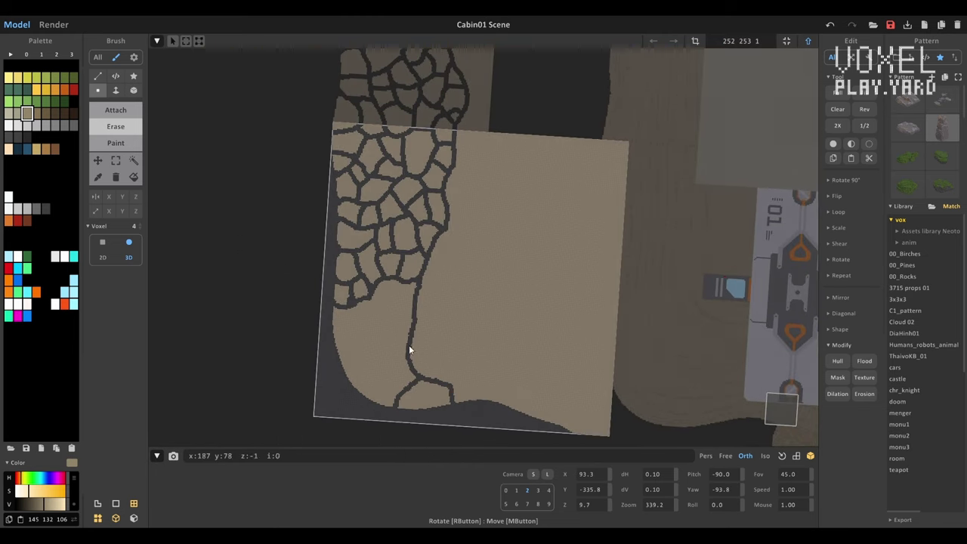
pyautogui.scroll(2, 308, 339)
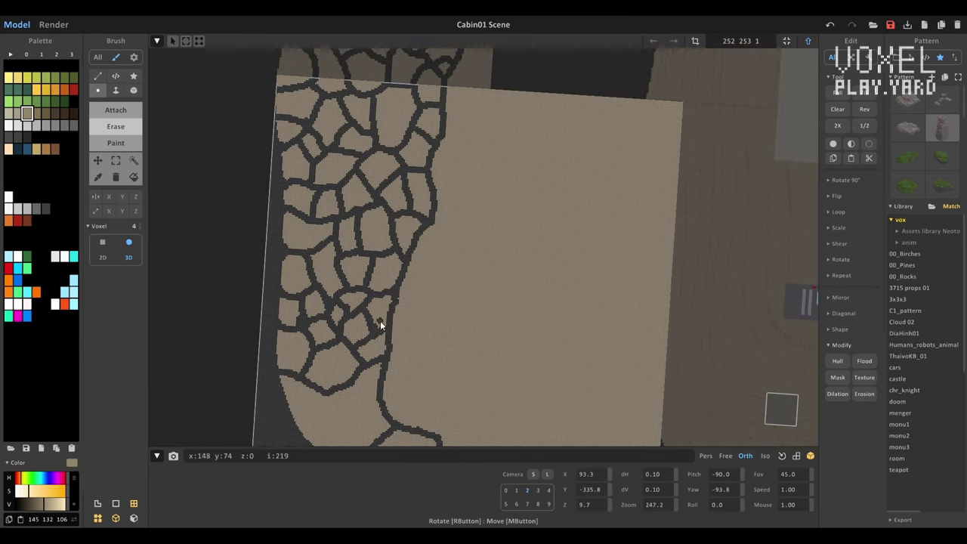
pyautogui.scroll(2, 227, 340)
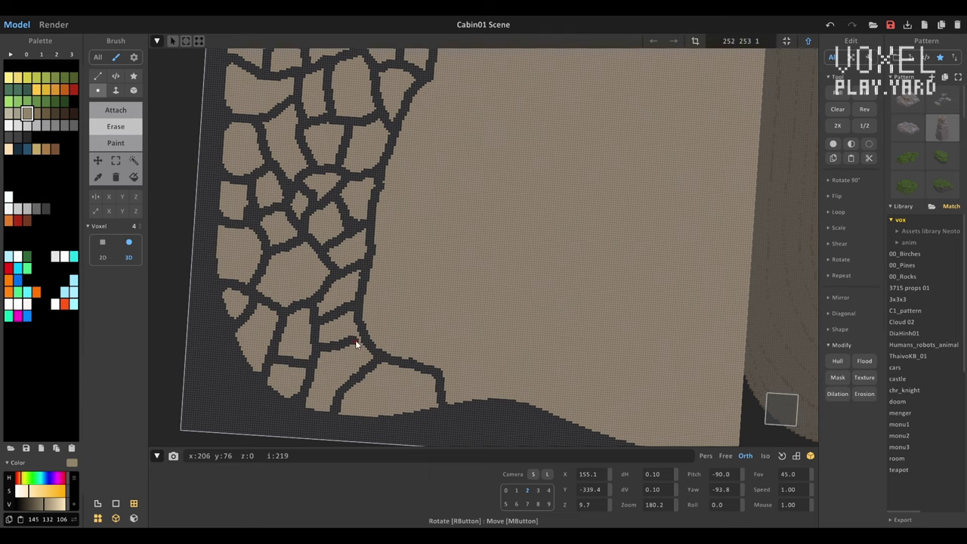
pyautogui.scroll(-1, 388, 359)
pyautogui.moveTo(427, 353); pyautogui.dragTo(507, 302, button='right')
pyautogui.scroll(-5, 371, 318)
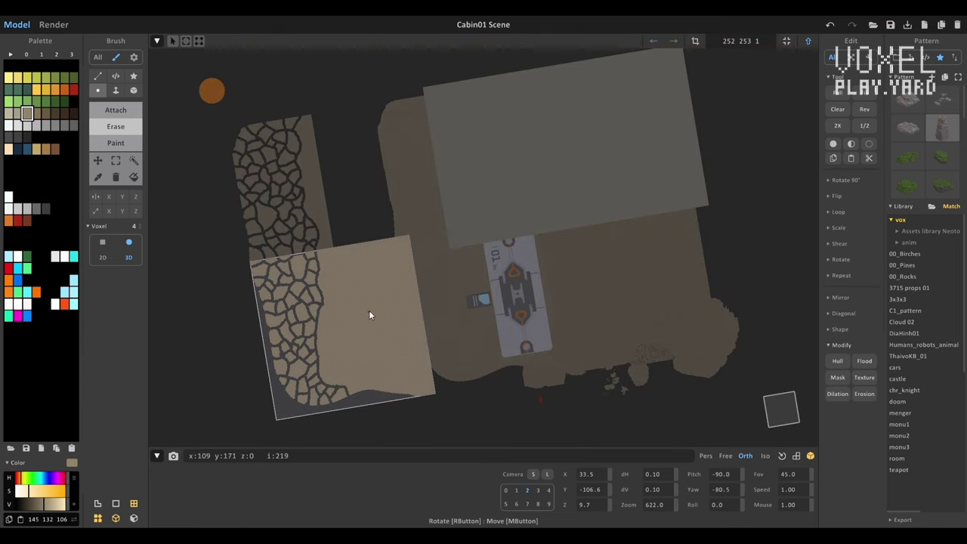
# Move the two cracked flagstone slabs onto the brown ground in front of the cabin
pyautogui.scroll(5, 291, 269)
pyautogui.scroll(-5, 332, 302)
pyautogui.scroll(3, 348, 250)
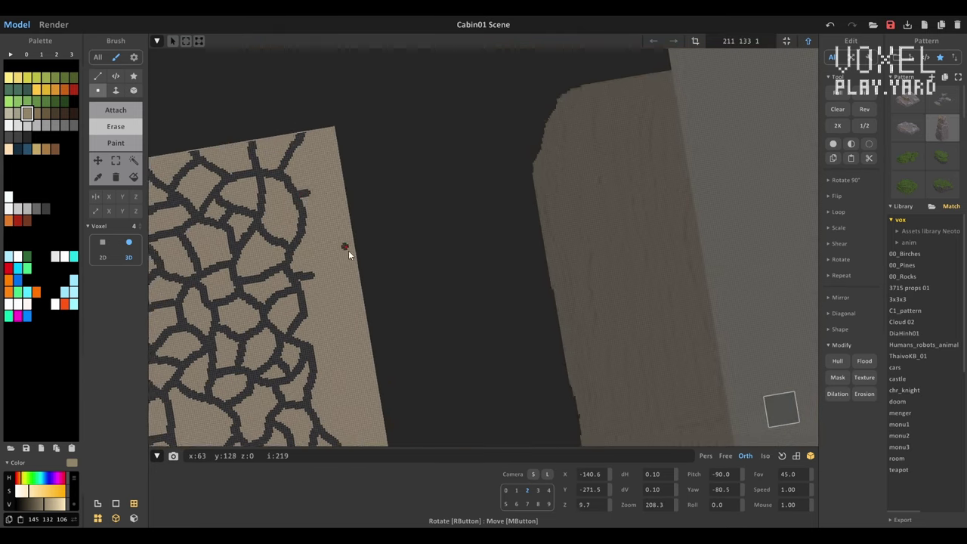
pyautogui.scroll(-3, 385, 295)
pyautogui.moveTo(529, 293); pyautogui.dragTo(443, 308)
pyautogui.press('Tab')
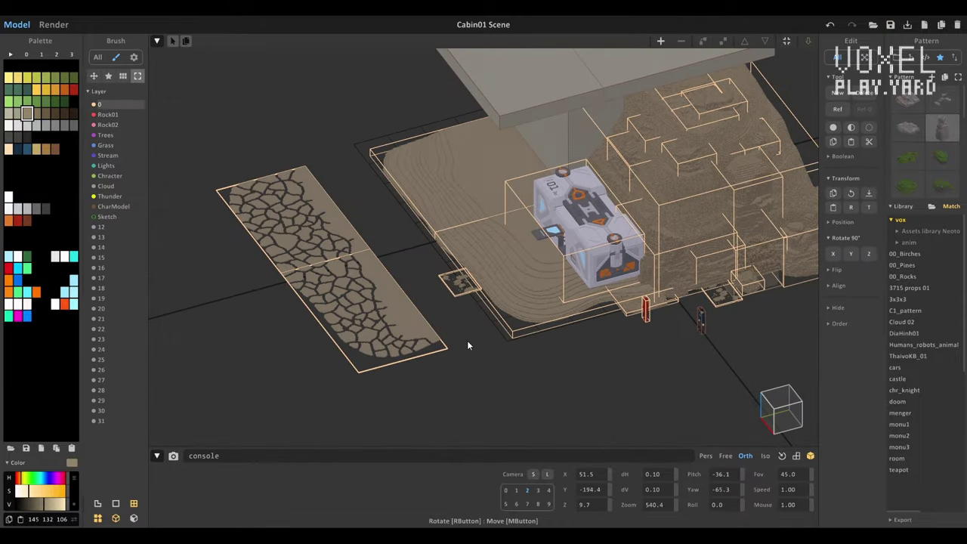
pyautogui.scroll(3, 445, 408)
pyautogui.moveTo(572, 184); pyautogui.dragTo(590, 341, button='right')
pyautogui.scroll(-3, 590, 342)
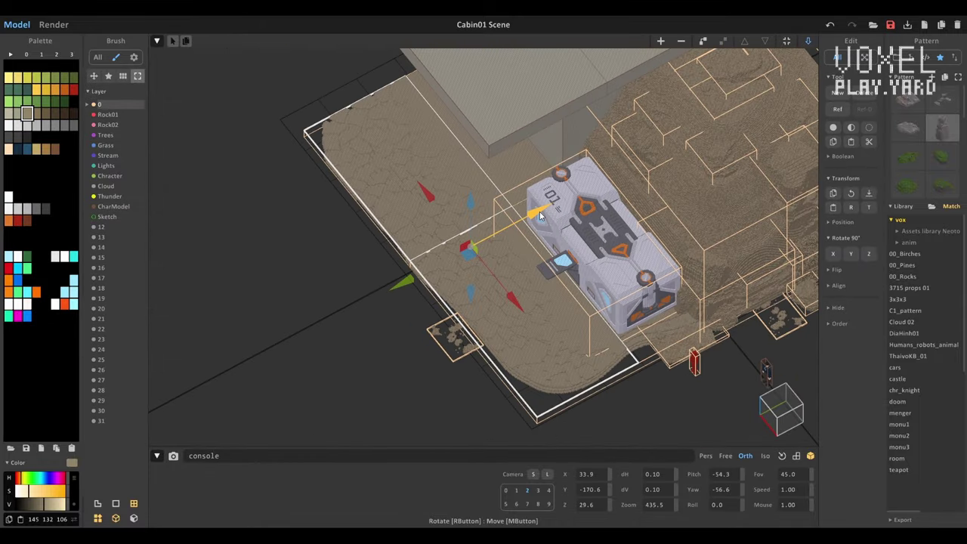
# Align the flagstone slabs with the outer edge of the brown ground and check the fit
pyautogui.press('Tab')
pyautogui.moveTo(453, 317); pyautogui.dragTo(403, 293, button='right')
pyautogui.moveTo(268, 232); pyautogui.dragTo(630, 443)
pyautogui.press('Tab')
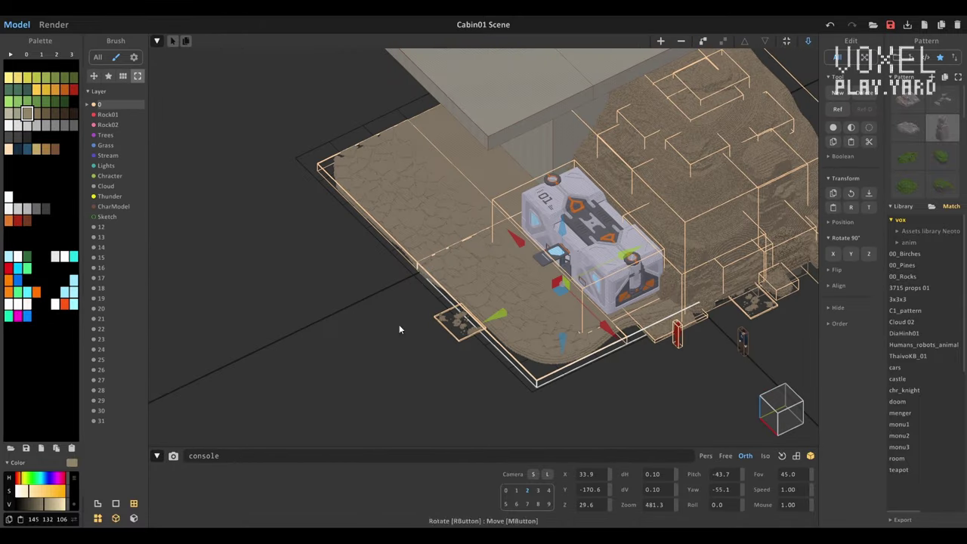
pyautogui.press('Tab')
pyautogui.moveTo(504, 309); pyautogui.dragTo(580, 328, button='right')
pyautogui.scroll(-3, 581, 327)
pyautogui.press('Tab')
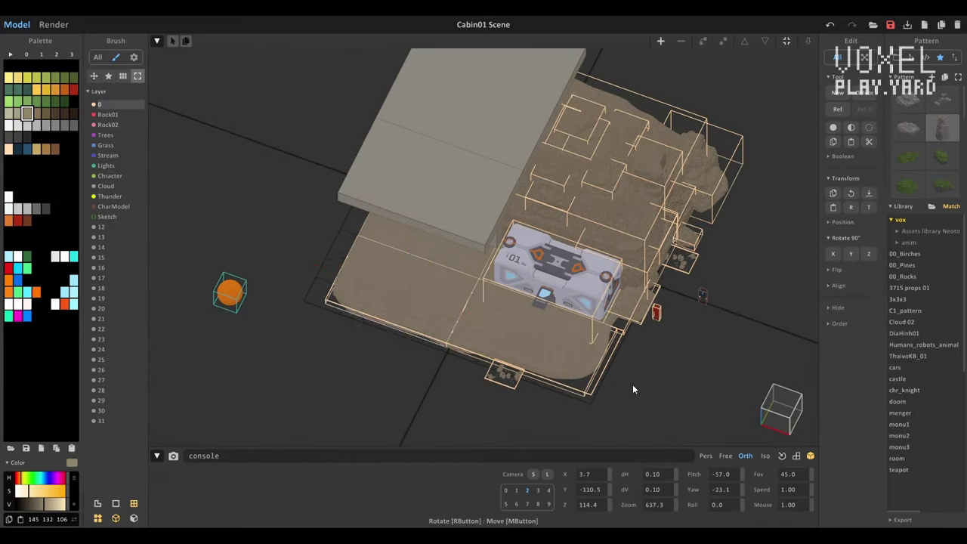
pyautogui.press('Tab')
pyautogui.press('Tab')
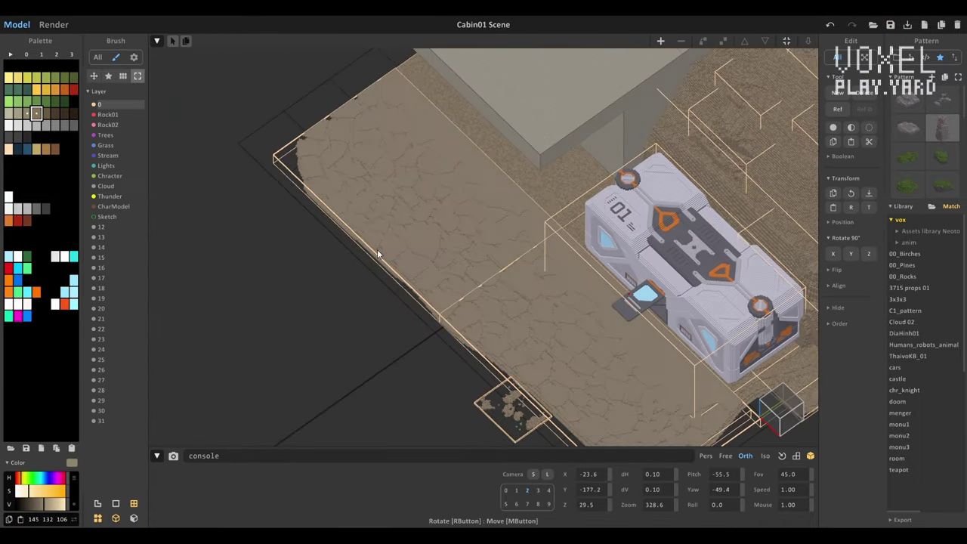
# Colour the flagstone crack lines across both ground slabs in grey 162 159 137
pyautogui.click(346, 281)
pyautogui.press('Tab')
pyautogui.click(116, 90)
pyautogui.moveTo(384, 166)
pyautogui.mouseDown(button='right')
pyautogui.moveTo(473, 199)
pyautogui.moveTo(451, 273)
pyautogui.moveTo(415, 305)
pyautogui.moveTo(661, 315)
pyautogui.moveTo(607, 214)
pyautogui.moveTo(574, 276)
pyautogui.moveTo(223, 235)
pyautogui.mouseUp(button='right')
pyautogui.press('v')
pyautogui.press('Tab')
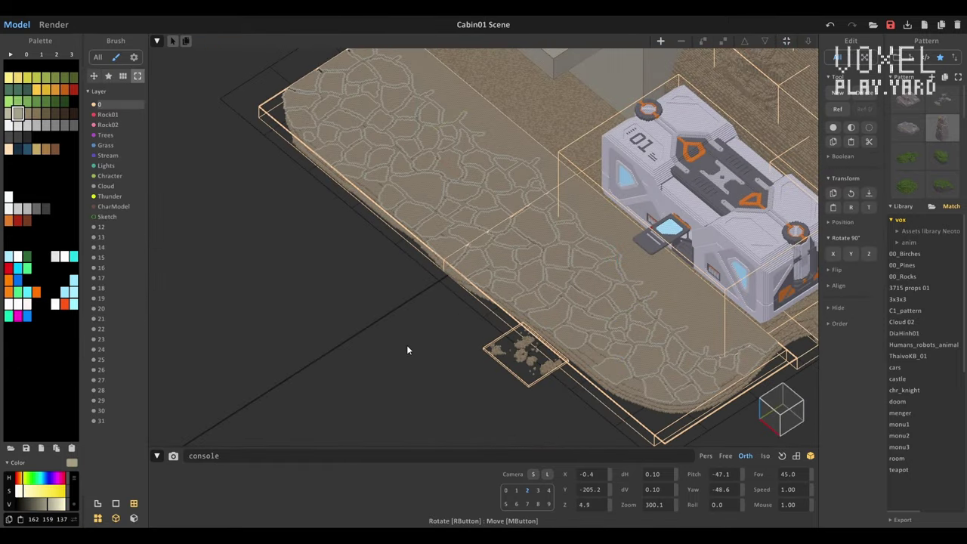
# Cut the cracks through the ground slab in front of the cabin, keeping grey outlines around the stones
pyautogui.moveTo(407, 350); pyautogui.dragTo(630, 280, button='right')
pyautogui.scroll(5, 570, 320)
pyautogui.moveTo(570, 320); pyautogui.dragTo(620, 292, button='right')
pyautogui.scroll(3, 697, 248)
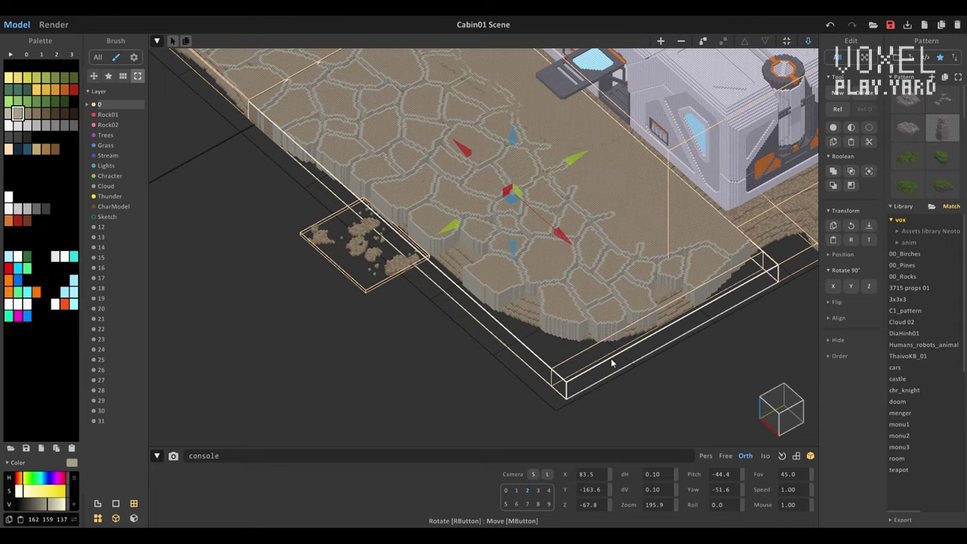
pyautogui.scroll(-2, 699, 305)
# Thicken the 211 × 133 × 1 crack slab to 12 voxels to carve the adjoining ground slab
pyautogui.moveTo(699, 306); pyautogui.dragTo(507, 253, button='right')
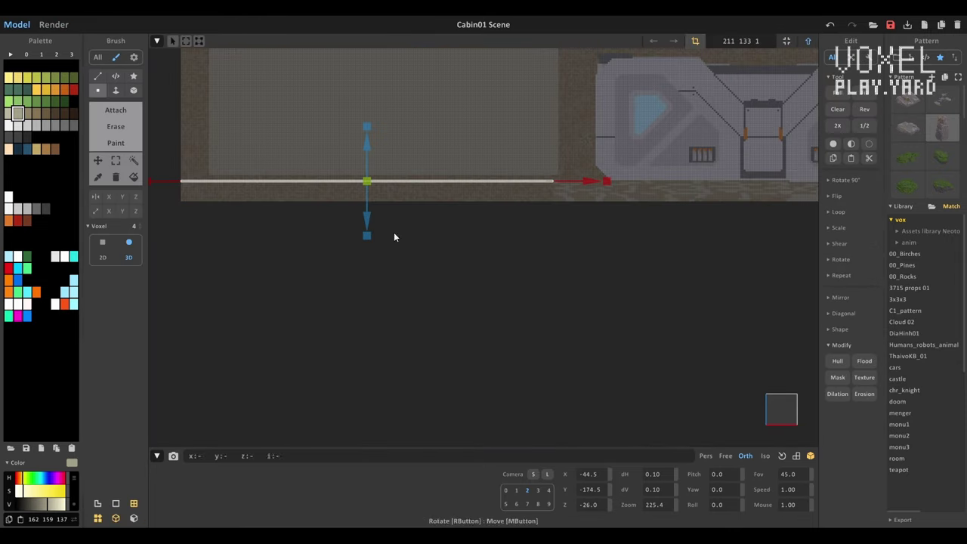
pyautogui.moveTo(393, 232); pyautogui.dragTo(214, 238, button='right')
pyautogui.click(284, 282)
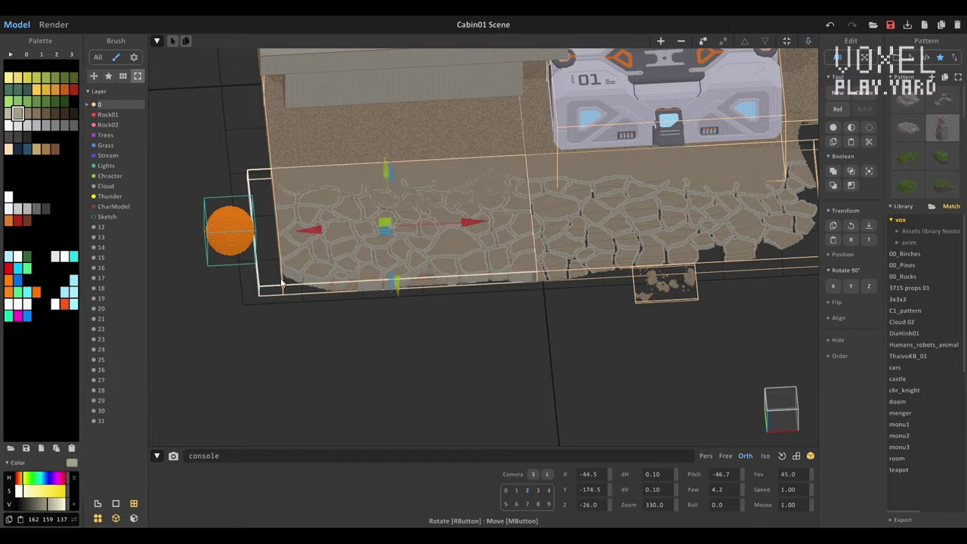
pyautogui.moveTo(283, 282); pyautogui.dragTo(492, 317, button='right')
# Paint fading crack outlines in 162 159 137 with a 1-voxel brush along the inner side of the 240 × 133 × 12 slab
pyautogui.scroll(3, 492, 317)
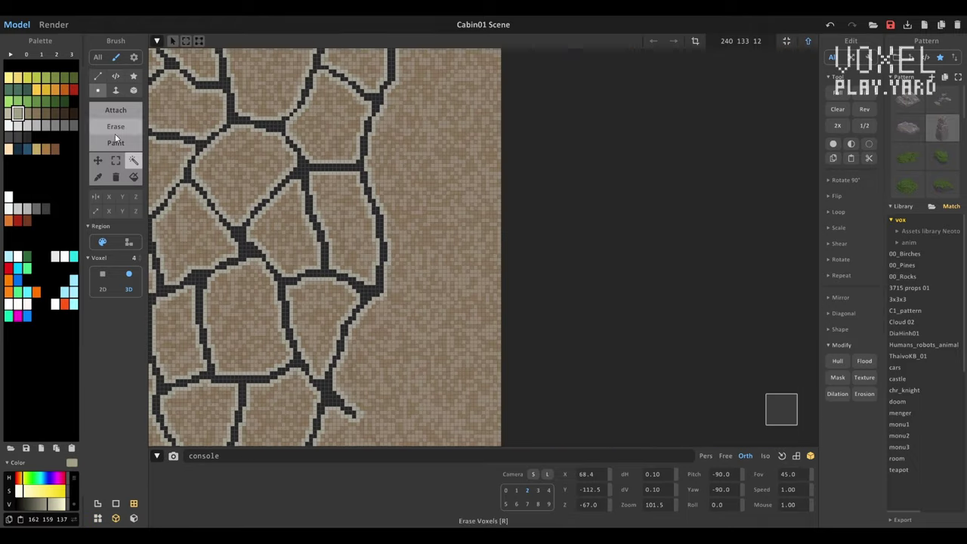
pyautogui.moveTo(422, 222)
pyautogui.mouseDown()
pyautogui.moveTo(448, 193)
pyautogui.moveTo(433, 133)
pyautogui.mouseUp()
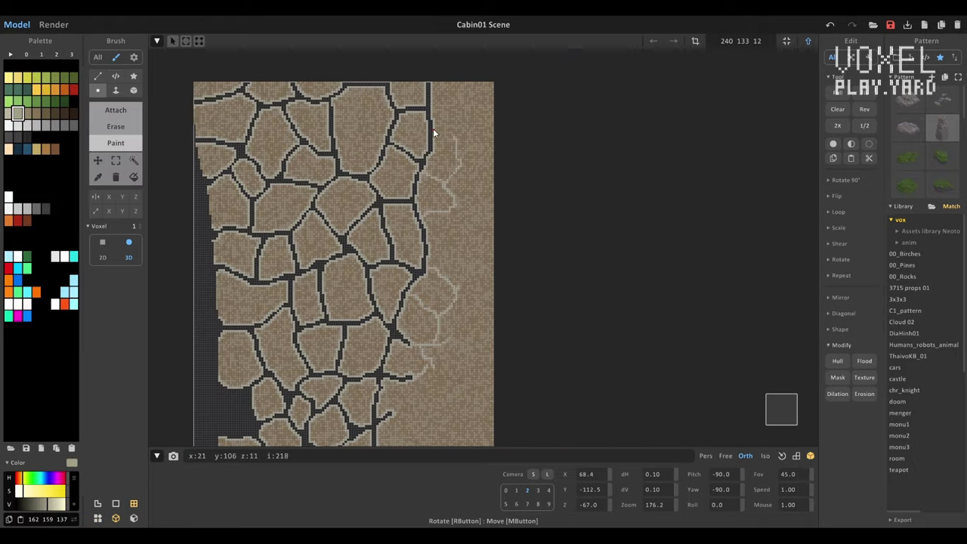
pyautogui.scroll(1, 470, 119)
pyautogui.scroll(-1, 361, 287)
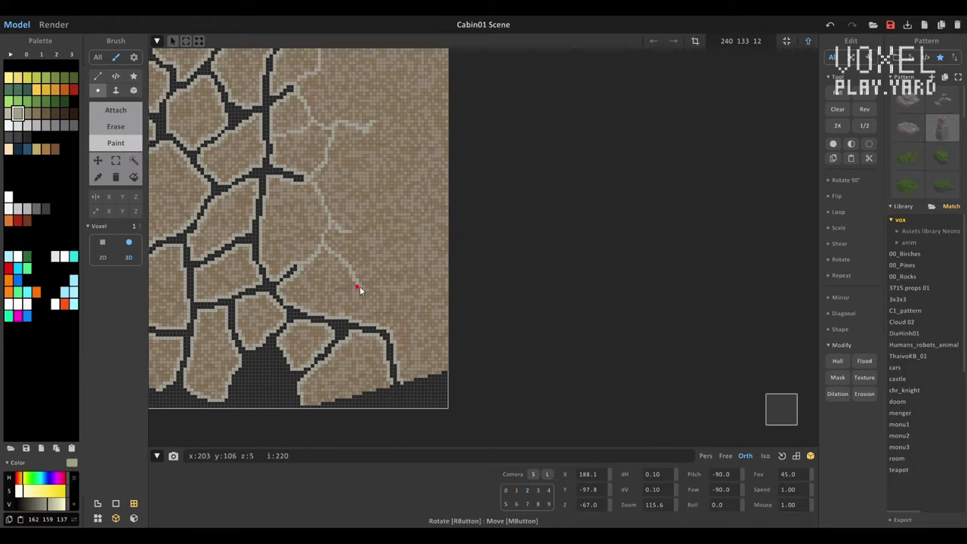
# Paint matching fading crack outlines in 162 159 137 along the inner side of the 211 × 133 × 12 slab
pyautogui.press('Escape')
pyautogui.doubleClick(473, 232)
pyautogui.moveTo(562, 208); pyautogui.dragTo(602, 308)
pyautogui.scroll(1, 602, 309)
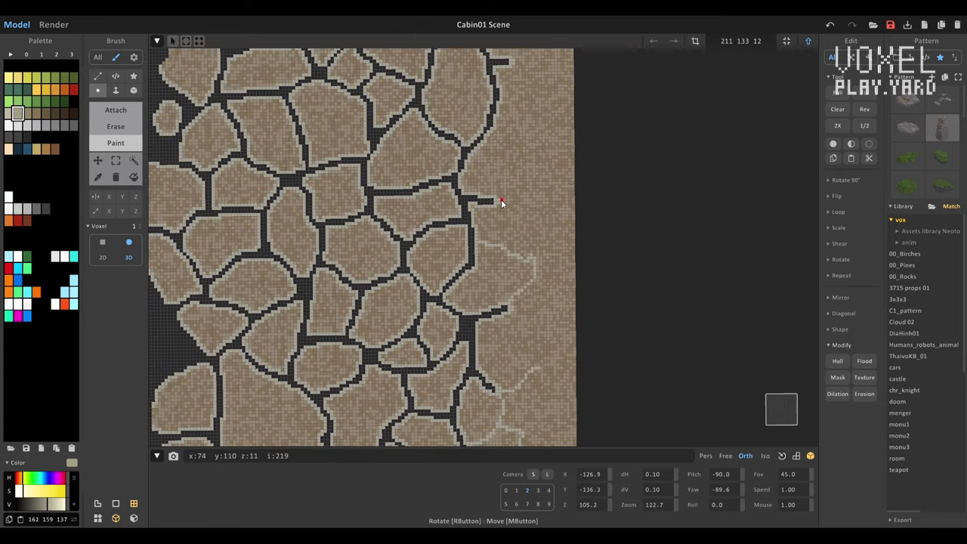
pyautogui.scroll(-1, 501, 199)
pyautogui.moveTo(516, 132); pyautogui.dragTo(525, 198)
pyautogui.scroll(-2, 525, 198)
pyautogui.press('Escape')
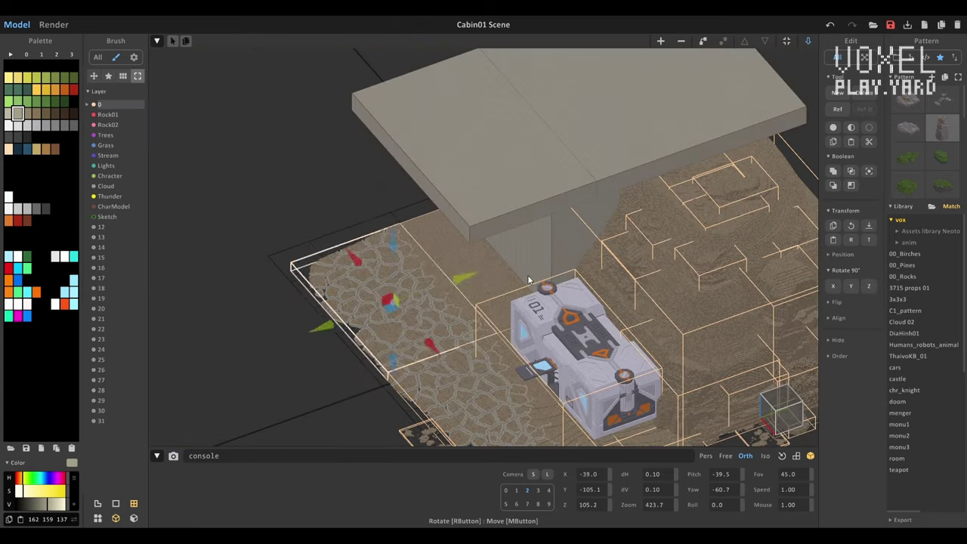
# Touch up the 240 × 133 × 12 slab in 145 132 106 with a 2-voxel brush, and preview the scene render
pyautogui.click(54, 24)
pyautogui.click(25, 28)
pyautogui.scroll(-2, 397, 275)
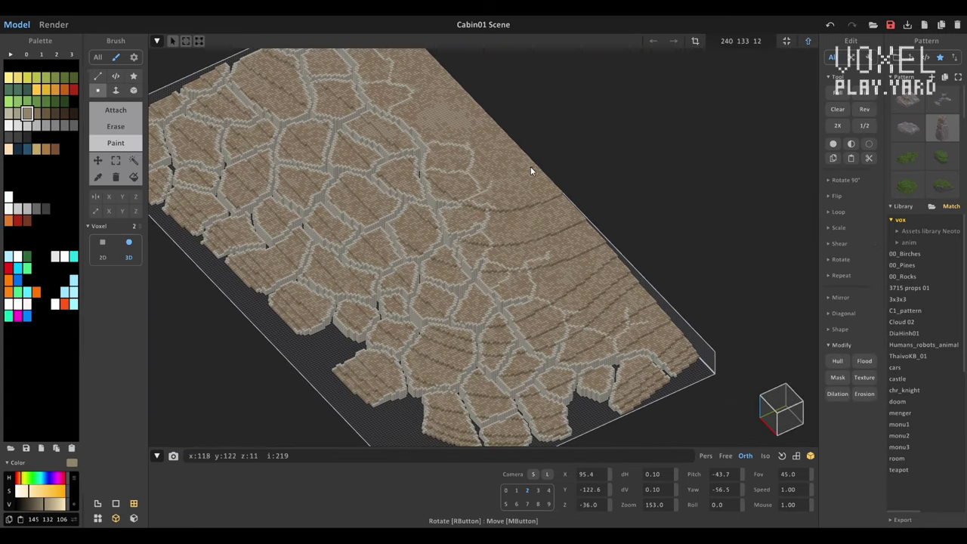
pyautogui.scroll(-2, 537, 317)
pyautogui.press('Escape')
pyautogui.click(54, 24)
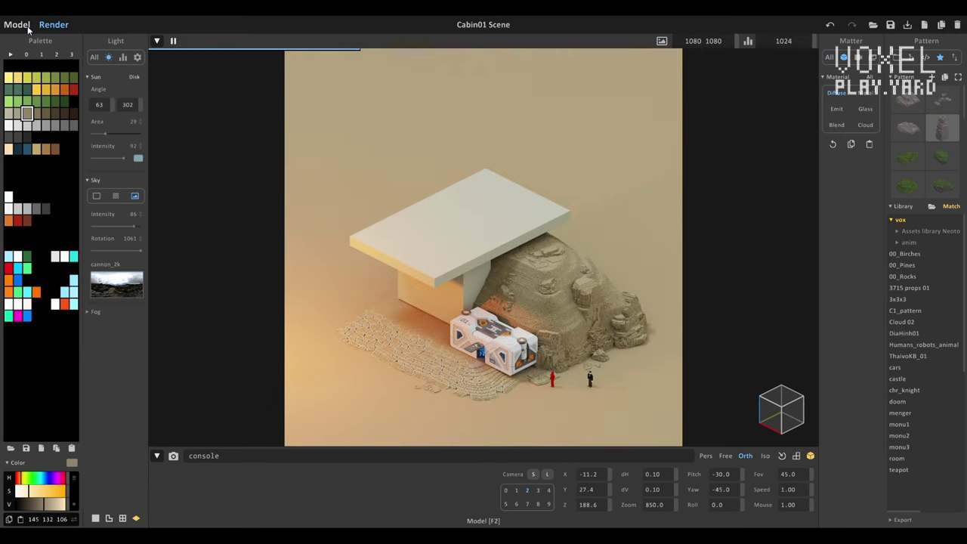
# Paint a curved brown patch in 104 89 64 over the outer corner of the 211 × 253 × 12 slab
pyautogui.click(16, 25)
pyautogui.doubleClick(349, 330)
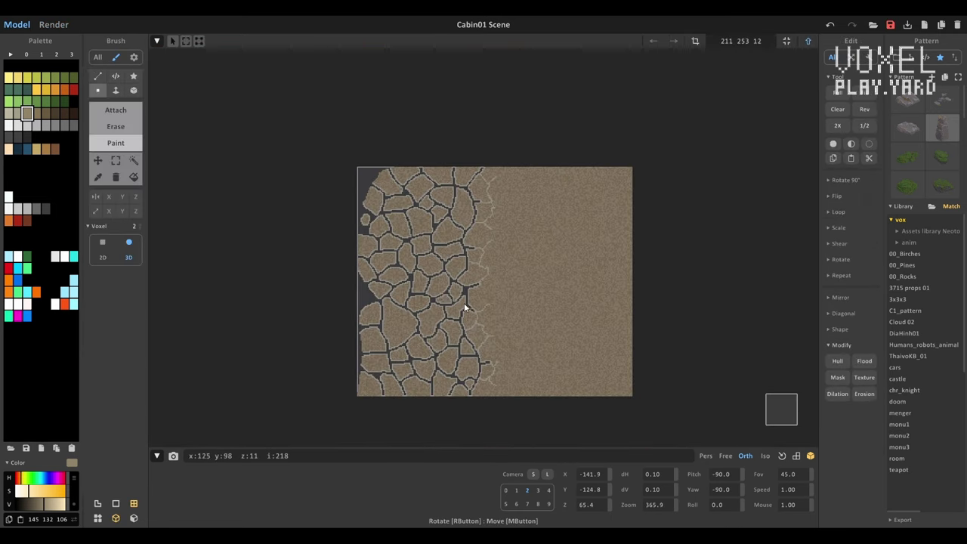
pyautogui.press('Escape')
pyautogui.doubleClick(574, 266)
pyautogui.moveTo(574, 267)
pyautogui.mouseDown(button='right')
pyautogui.moveTo(360, 199)
pyautogui.moveTo(415, 333)
pyautogui.mouseUp(button='right')
pyautogui.scroll(3, 415, 334)
pyautogui.click(115, 143)
pyautogui.moveTo(302, 166); pyautogui.dragTo(469, 287)
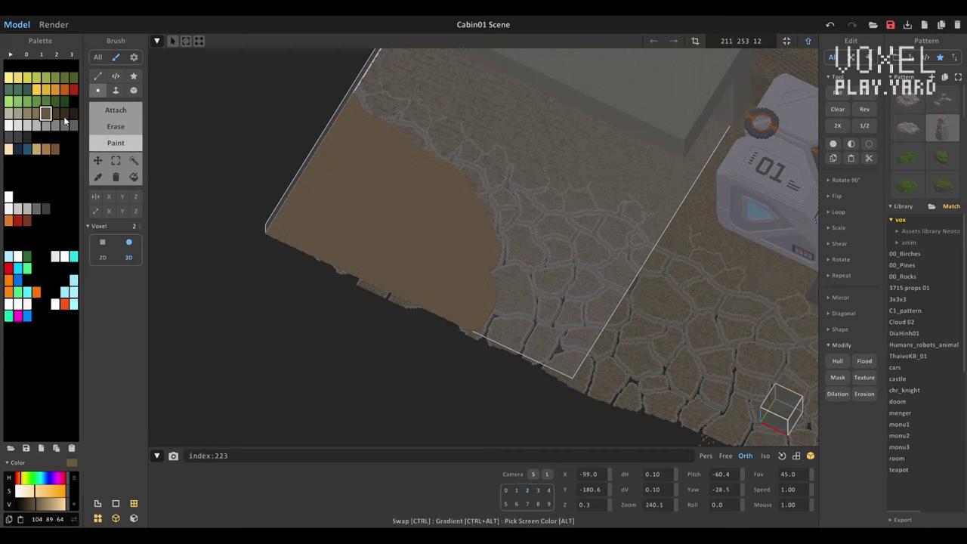
# Paint a darker 73 60 45 area inside the brown corner patch, leaving a lighter rim
pyautogui.click(55, 113)
pyautogui.moveTo(342, 112)
pyautogui.mouseDown()
pyautogui.moveTo(388, 149)
pyautogui.moveTo(455, 308)
pyautogui.mouseUp()
pyautogui.moveTo(455, 308); pyautogui.dragTo(380, 217, button='right')
pyautogui.press('f')
# Stretch the 146 × 111 × 1 painted patch to a depth of 12 voxels
pyautogui.click(393, 197)
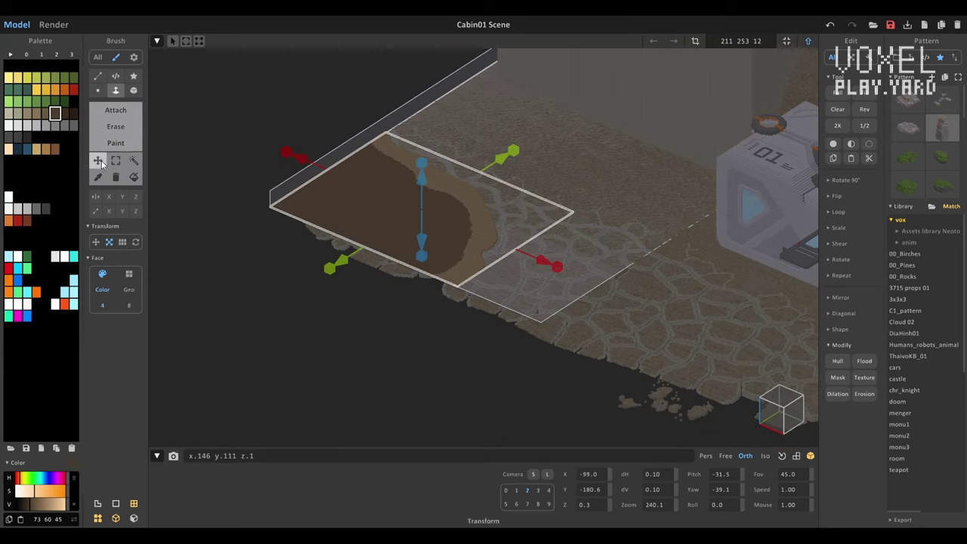
pyautogui.moveTo(422, 166); pyautogui.dragTo(455, 256)
pyautogui.moveTo(455, 256); pyautogui.dragTo(483, 226, button='right')
pyautogui.scroll(5, 483, 226)
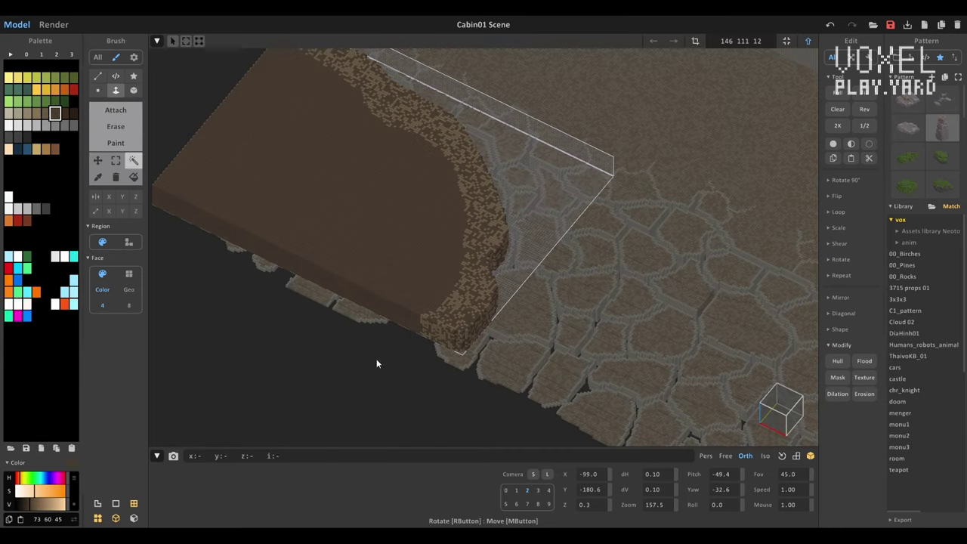
# Speckle the corner patch with mixed browns including 72 53 39 and 90 74 55, and preview the scene render
pyautogui.click(133, 160)
pyautogui.click(51, 115)
pyautogui.scroll(-4, 483, 248)
pyautogui.keyDown('alt'); pyautogui.click(375, 351); pyautogui.keyUp('alt')
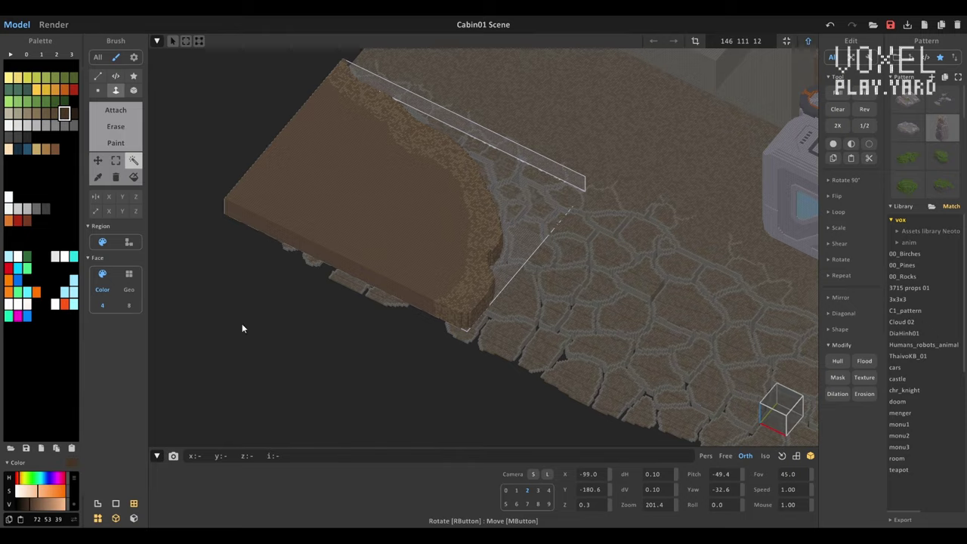
pyautogui.press('m')
pyautogui.keyDown('alt'); pyautogui.click(355, 345); pyautogui.keyUp('alt')
pyautogui.press('Tab')
pyautogui.moveTo(350, 270); pyautogui.dragTo(390, 347, button='right')
pyautogui.click(593, 206)
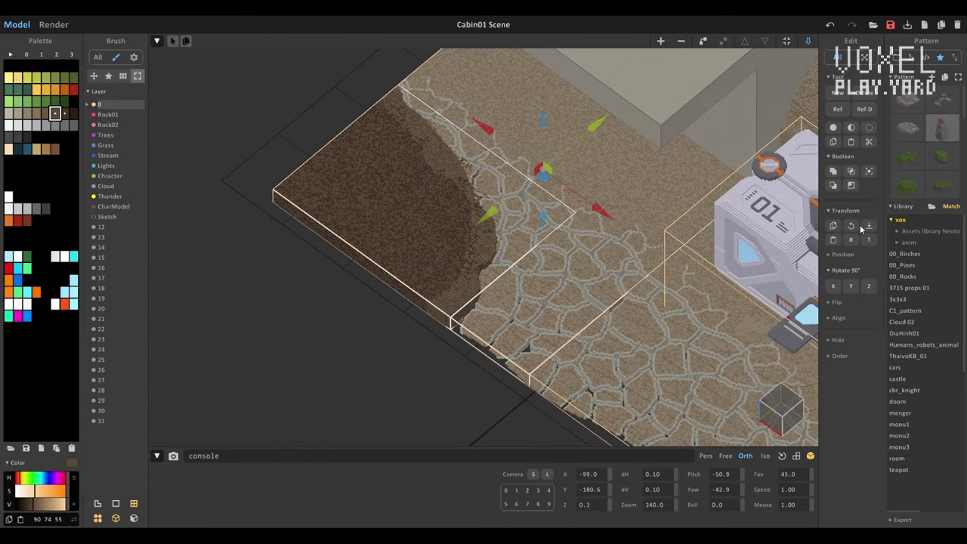
pyautogui.click(53, 24)
pyautogui.click(18, 25)
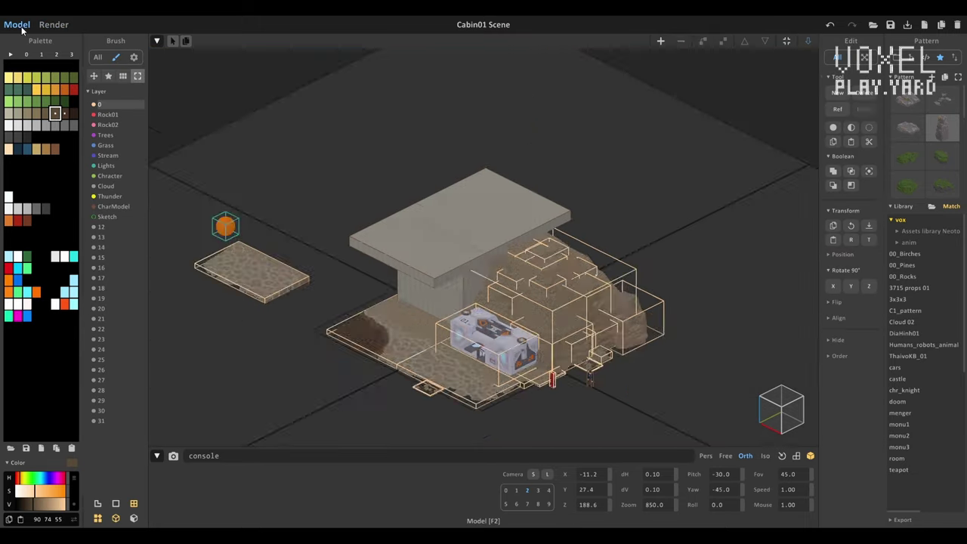
# Extend the corner soil patch along the 211 × 253 × 12 slab's outer edge, using 73 60 45 with a 104 89 64 rim
pyautogui.press('Tab')
pyautogui.scroll(3, 318, 257)
pyautogui.moveTo(291, 221)
pyautogui.mouseDown(button='right')
pyautogui.moveTo(345, 298)
pyautogui.moveTo(455, 269)
pyautogui.moveTo(466, 219)
pyautogui.moveTo(425, 250)
pyautogui.mouseUp(button='right')
pyautogui.moveTo(492, 299); pyautogui.dragTo(408, 300, button='right')
pyautogui.press('w')
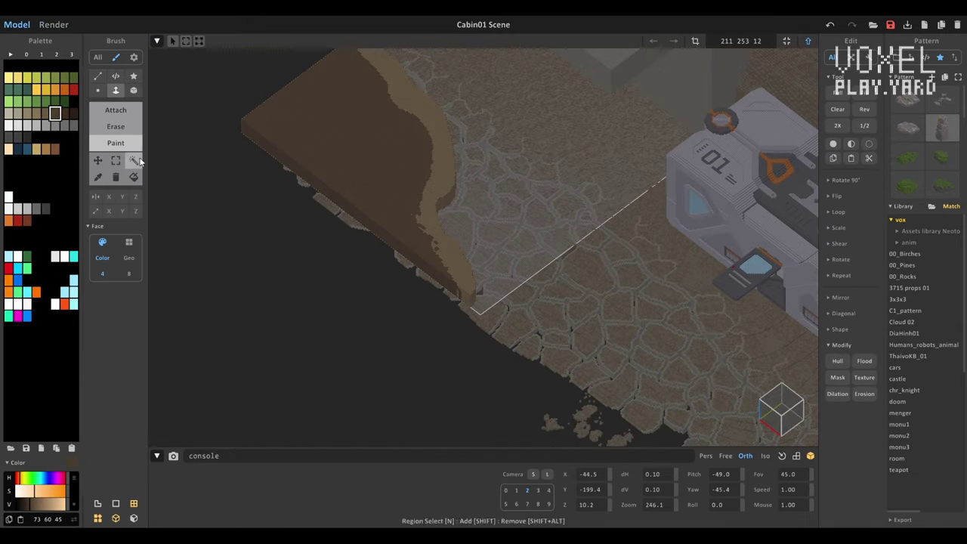
pyautogui.press('v')
pyautogui.moveTo(423, 264); pyautogui.dragTo(267, 163, button='right')
pyautogui.moveTo(268, 162); pyautogui.dragTo(485, 359)
pyautogui.hotkey('ctrl', 'z')
# Speckle the extended soil patch with mixed browns, using 134 116 86 for the rim and 87 71 53 for the soil
pyautogui.press('f')
pyautogui.moveTo(317, 255)
pyautogui.mouseDown(button='right')
pyautogui.moveTo(442, 286)
pyautogui.moveTo(347, 300)
pyautogui.moveTo(389, 202)
pyautogui.mouseUp(button='right')
pyautogui.moveTo(362, 280); pyautogui.dragTo(405, 278, button='right')
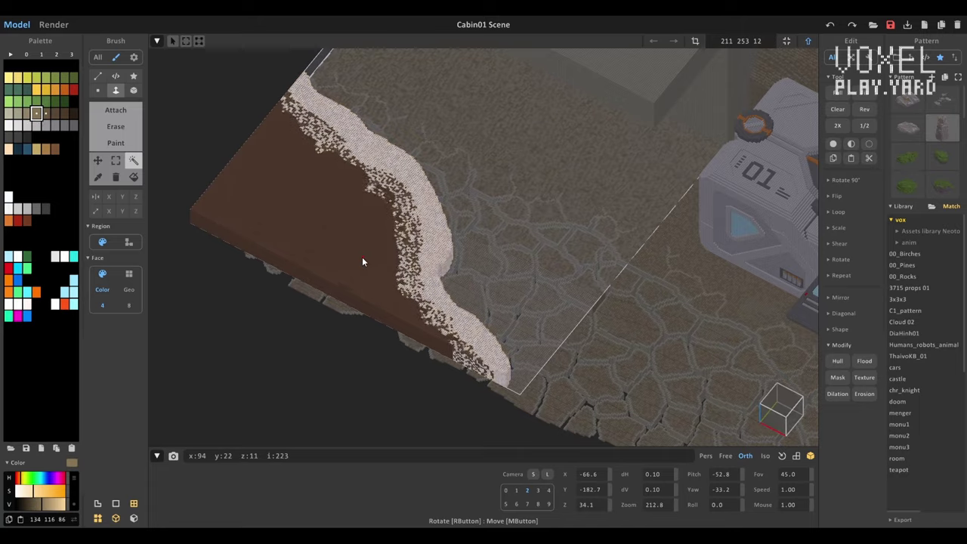
pyautogui.click(54, 113)
# Move the soil patch slab vertically until it sits flush with the flagstone ground, and check the whole scene
pyautogui.press('Tab')
pyautogui.scroll(-3, 483, 241)
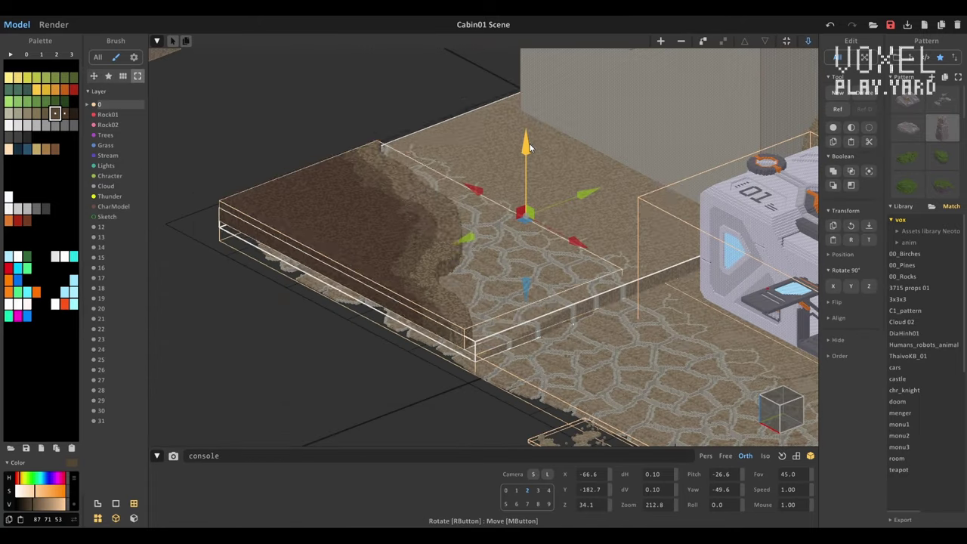
pyautogui.moveTo(340, 302); pyautogui.dragTo(399, 333, button='right')
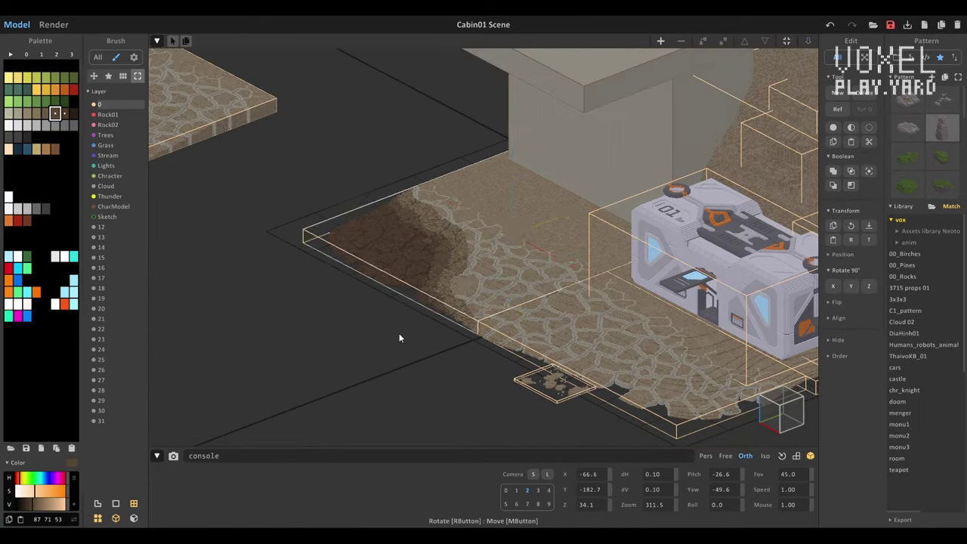
pyautogui.scroll(-5, 399, 333)
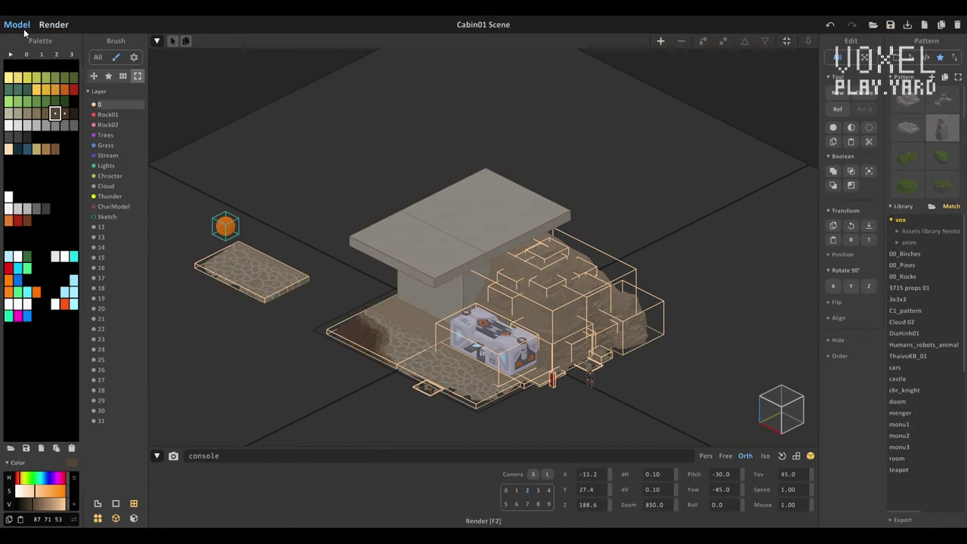
# Resize the grey block under the roof to 198 × 71 × 168 and reduce it to a low block
pyautogui.click(401, 311)
pyautogui.press('Tab')
pyautogui.press('Tab')
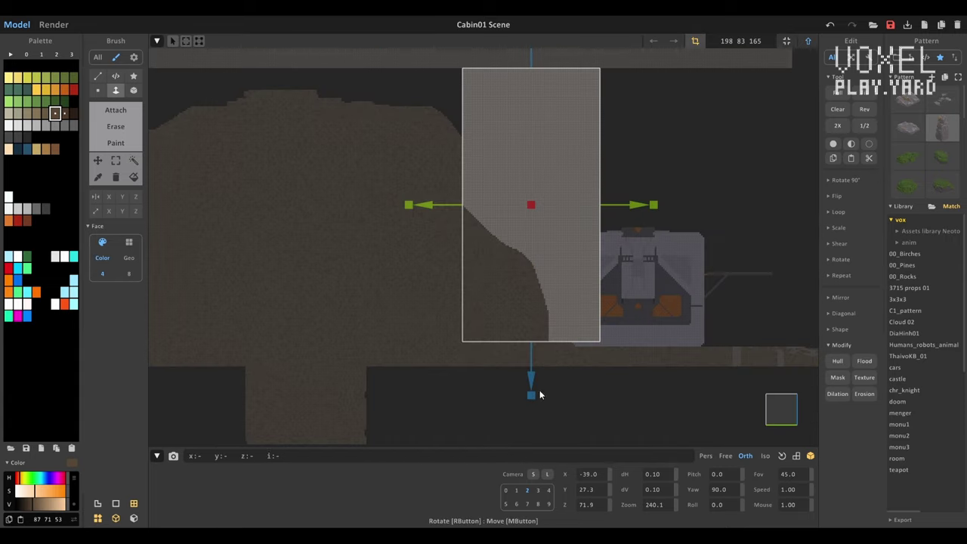
pyautogui.press('Tab')
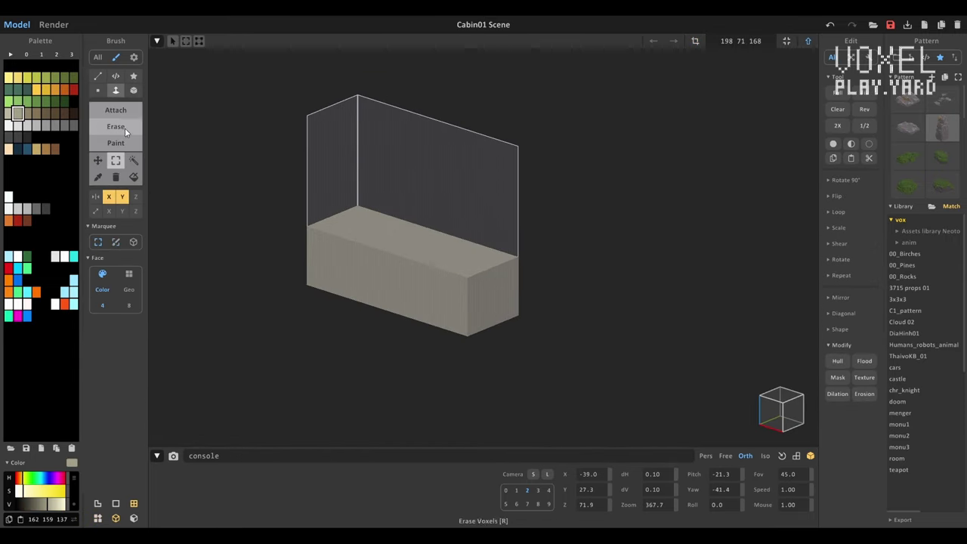
# Erase voxels along the grey block's corner and top edges with X and Y mirroring to bevel them
pyautogui.scroll(6, 461, 408)
pyautogui.scroll(-5, 498, 307)
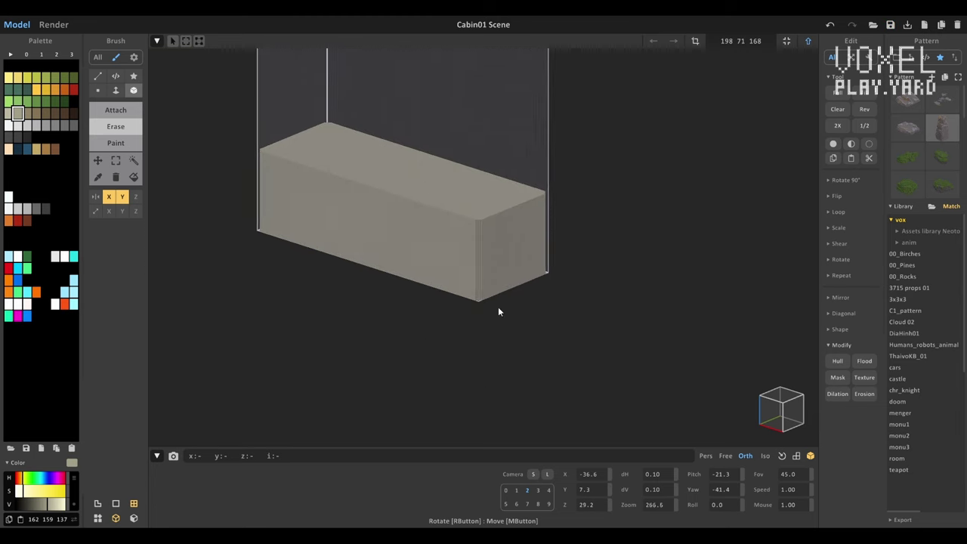
pyautogui.scroll(8, 448, 233)
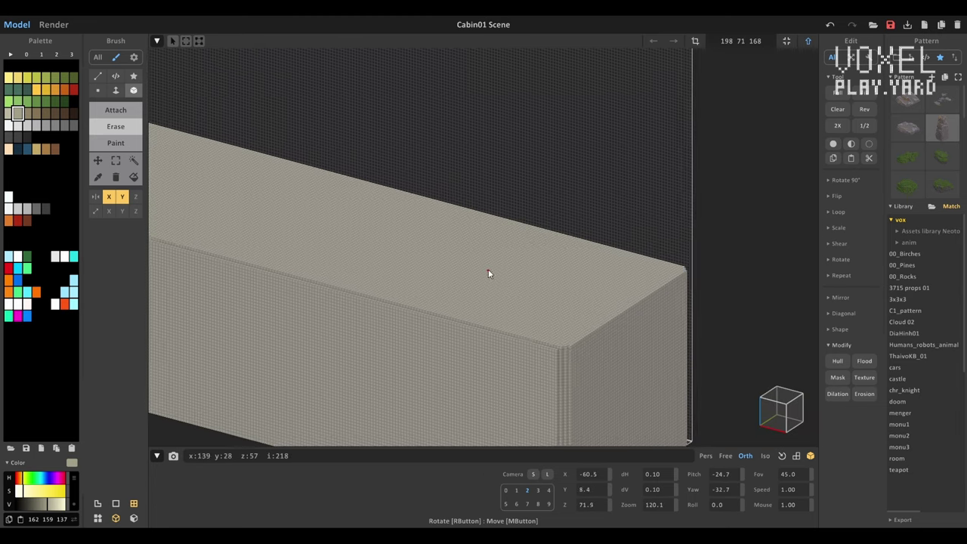
pyautogui.scroll(-5, 491, 280)
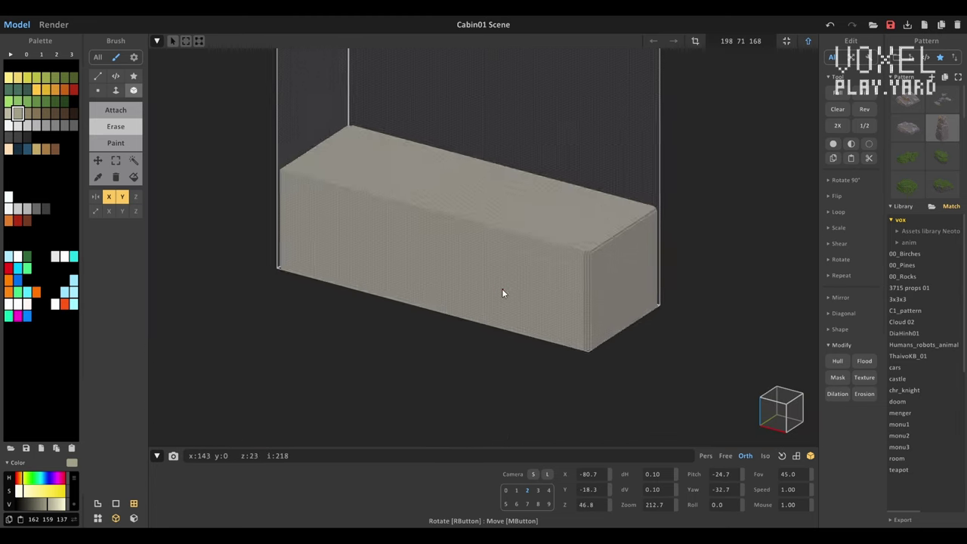
# Paint an irregular stain band along the grey block's lower edge in 145 132 106, using X mirroring
pyautogui.moveTo(502, 289); pyautogui.dragTo(470, 304, button='right')
pyautogui.click(27, 113)
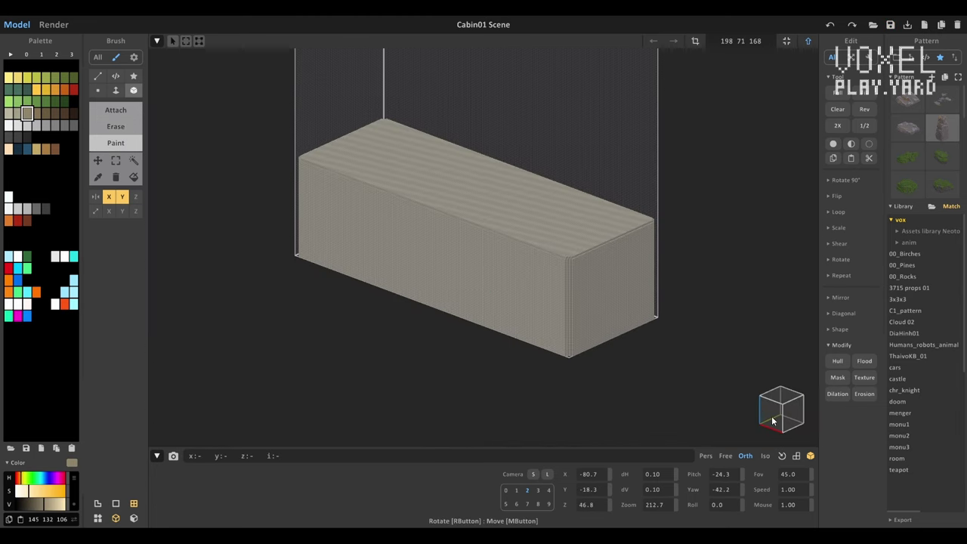
pyautogui.click(772, 421)
pyautogui.moveTo(302, 300); pyautogui.dragTo(380, 308)
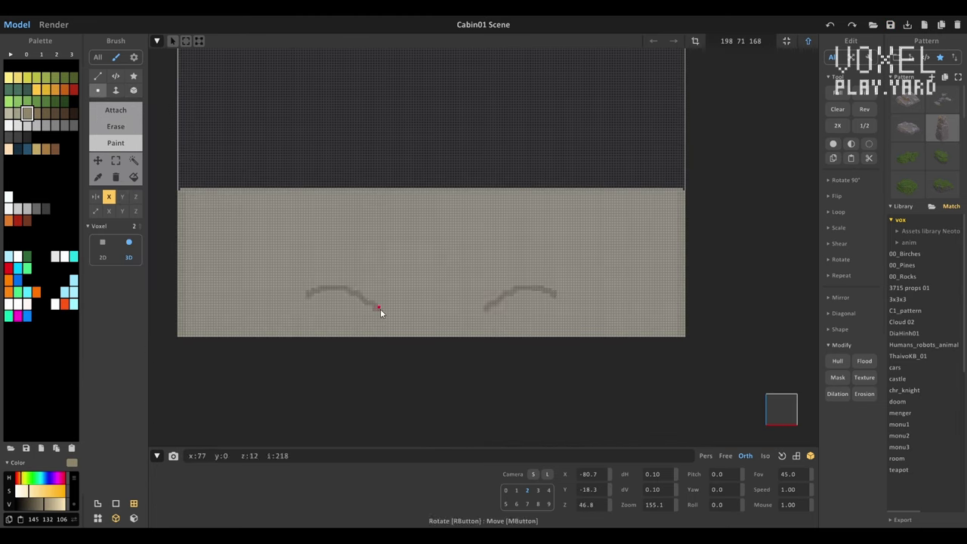
pyautogui.hotkey('ctrl', 'z')
pyautogui.click(108, 196)
pyautogui.click(97, 90)
pyautogui.moveTo(204, 332); pyautogui.dragTo(664, 338)
pyautogui.moveTo(665, 338); pyautogui.dragTo(521, 315, button='right')
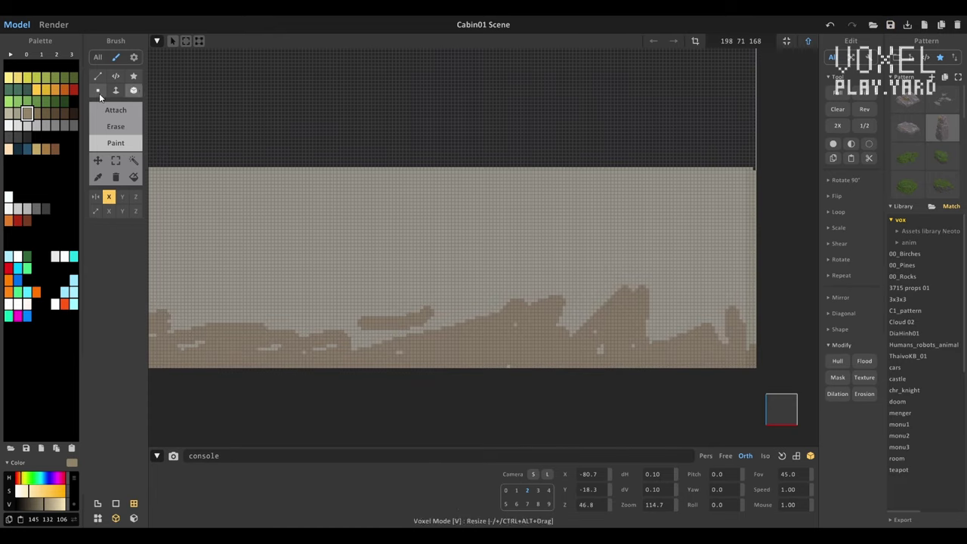
# Draw thin horizontal brown cracks across the block's front face and roughen them with a one-voxel brush
pyautogui.click(98, 76)
pyautogui.moveTo(209, 267); pyautogui.dragTo(387, 262)
pyautogui.hotkey('ctrl', 'z')
pyautogui.moveTo(650, 287); pyautogui.dragTo(792, 290)
pyautogui.moveTo(343, 268); pyautogui.dragTo(341, 259)
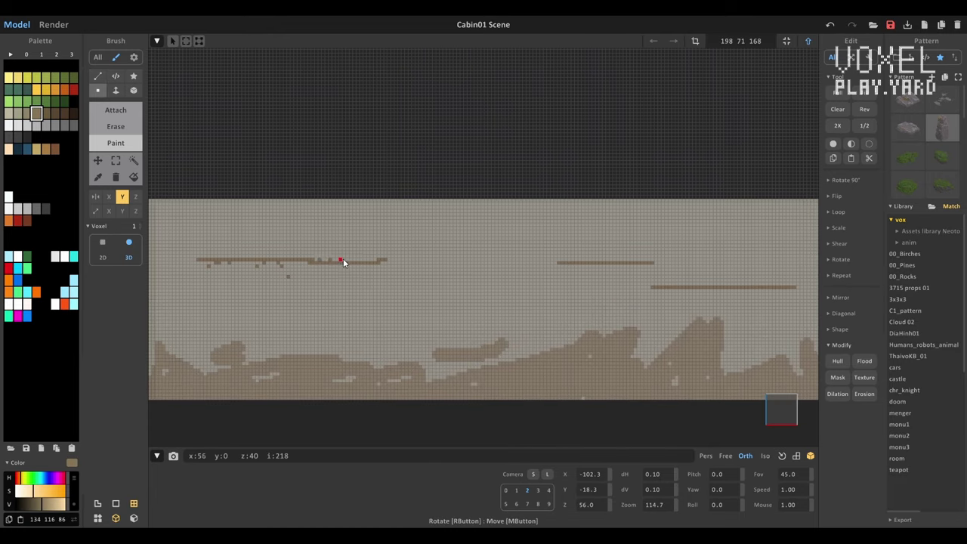
# Speckle the block's grey surface with 187 183 162 and lighten its top edges with a three-voxel brush in the same colour
pyautogui.scroll(-3, 340, 259)
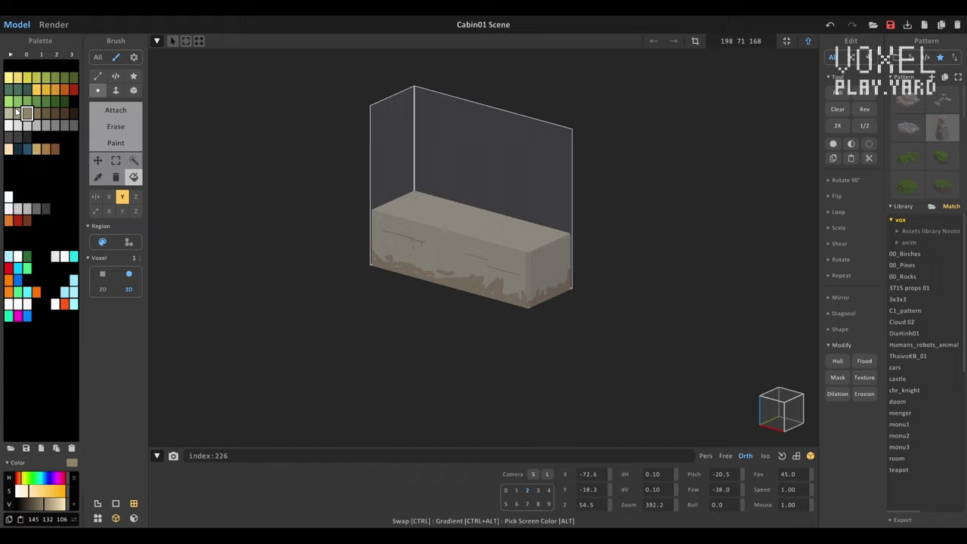
pyautogui.click(8, 113)
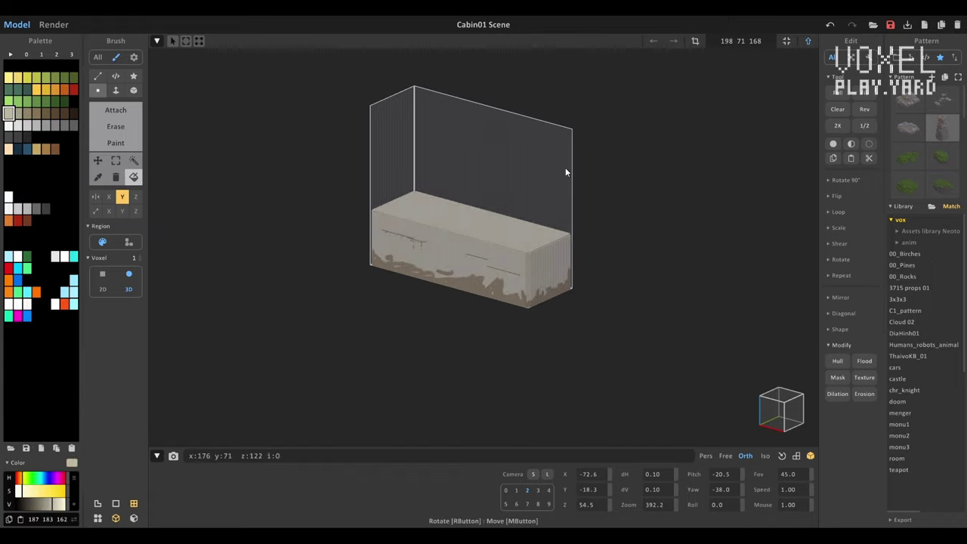
pyautogui.scroll(5, 565, 167)
pyautogui.scroll(-2, 504, 383)
pyautogui.scroll(3, 504, 383)
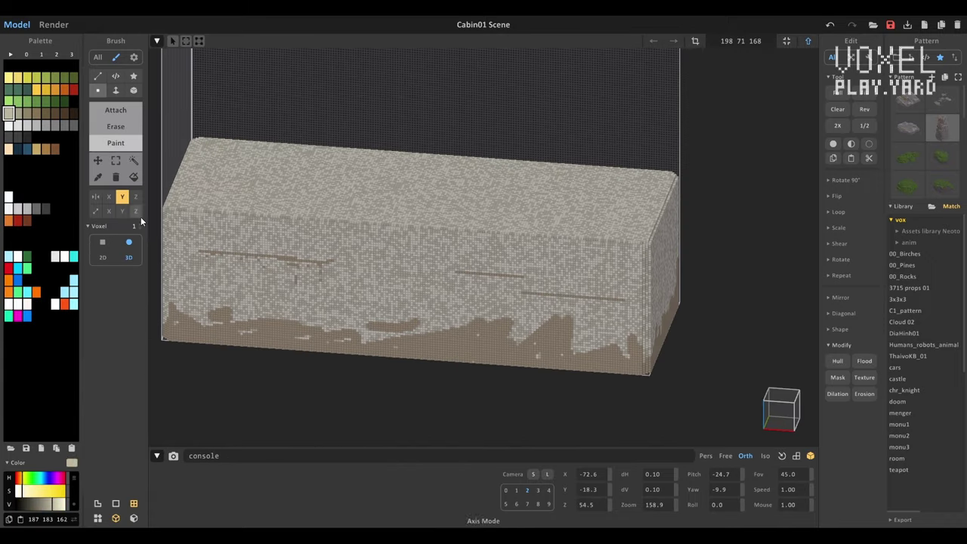
pyautogui.scroll(2, 141, 217)
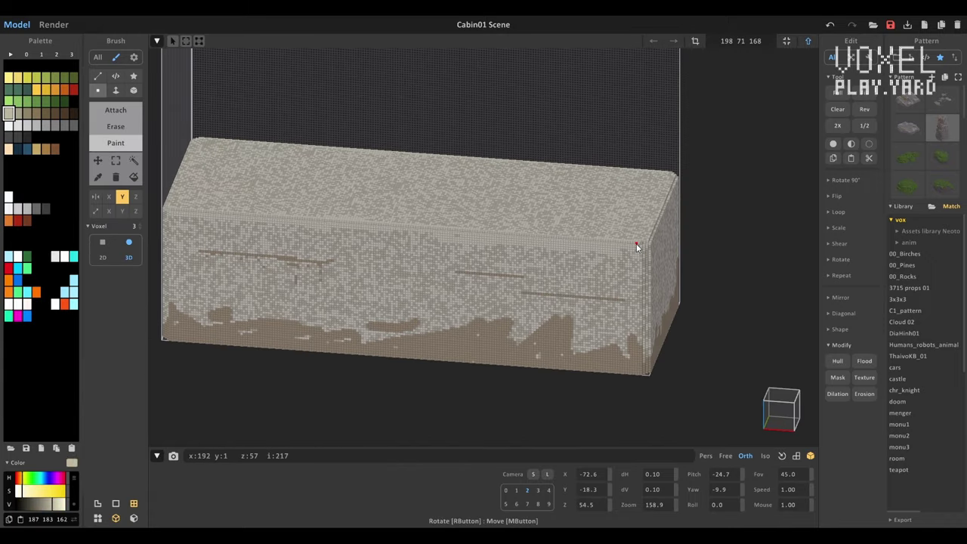
pyautogui.moveTo(636, 243); pyautogui.dragTo(513, 253, button='right')
# Break up the stain band's upper edge with vertical drips, alternating between 145 132 106 and 187 183 162
pyautogui.scroll(4, 432, 259)
pyautogui.keyDown('alt'); pyautogui.click(432, 260); pyautogui.keyUp('alt')
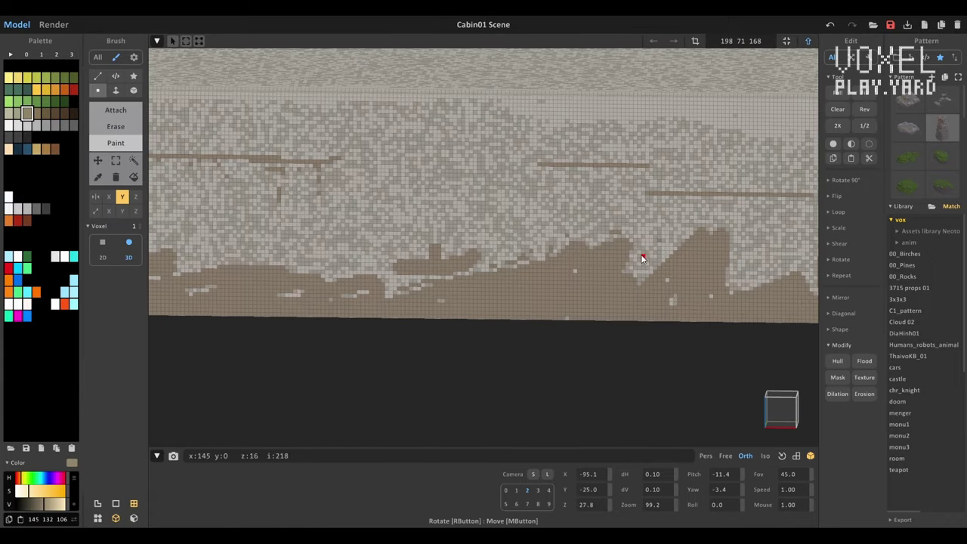
pyautogui.scroll(-4, 639, 259)
pyautogui.keyDown('alt'); pyautogui.click(242, 260); pyautogui.keyUp('alt')
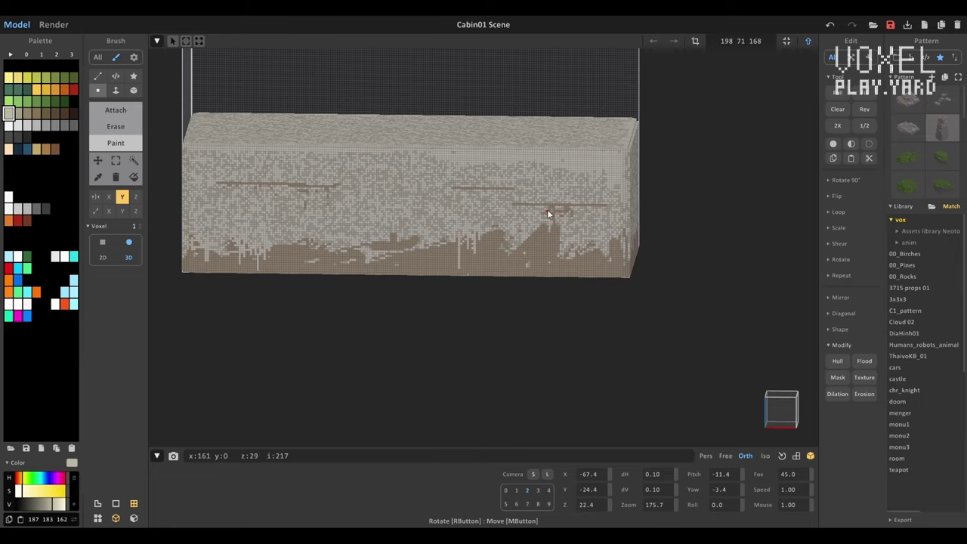
# Sample the stain brown 145 132 106 and dab weathering marks along the block's front top edge
pyautogui.moveTo(546, 209); pyautogui.dragTo(512, 299, button='right')
pyautogui.moveTo(520, 224); pyautogui.dragTo(538, 174, button='right')
pyautogui.keyDown('alt'); pyautogui.click(539, 174); pyautogui.keyUp('alt')
pyautogui.scroll(3, 539, 174)
pyautogui.moveTo(538, 174); pyautogui.dragTo(560, 181)
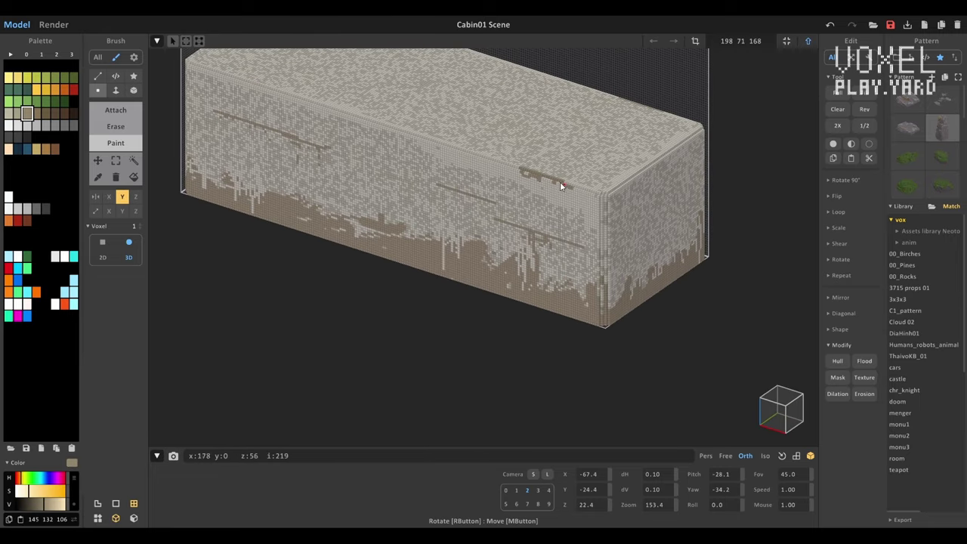
pyautogui.moveTo(560, 181)
pyautogui.mouseDown(button='right')
pyautogui.moveTo(539, 133)
pyautogui.moveTo(622, 236)
pyautogui.mouseUp(button='right')
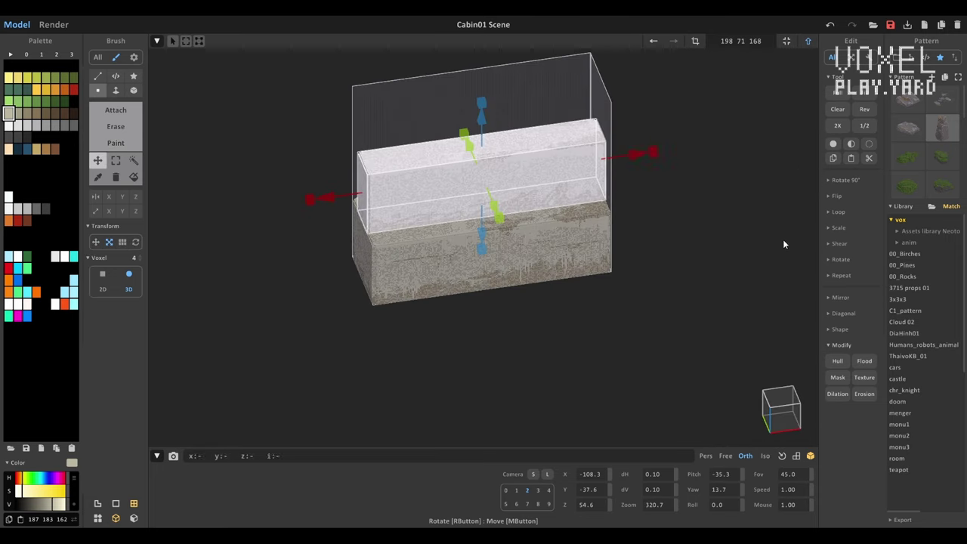
# Stack a narrower copy of the weathered block on top of it as a pillar, and preview the scene's render
pyautogui.moveTo(783, 244); pyautogui.dragTo(460, 159, button='right')
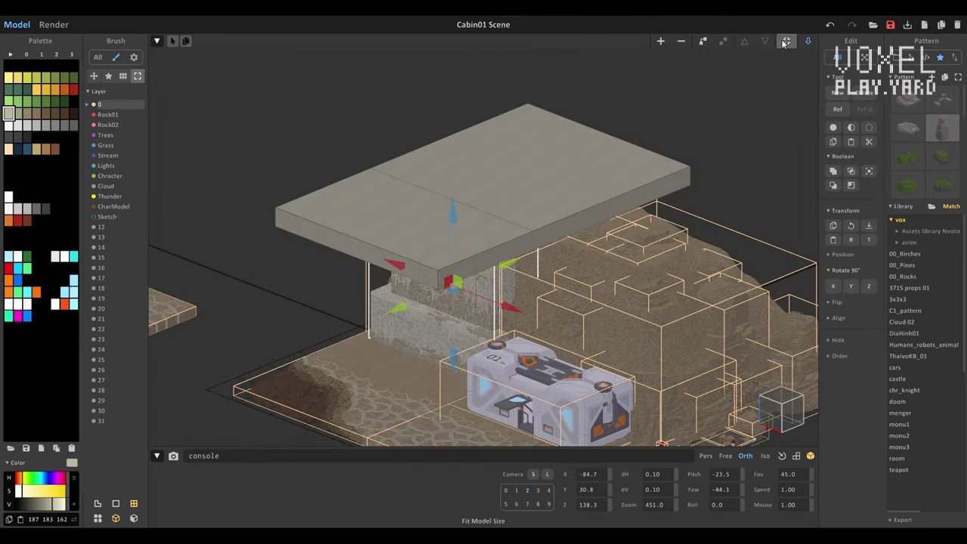
pyautogui.click(54, 25)
pyautogui.click(17, 25)
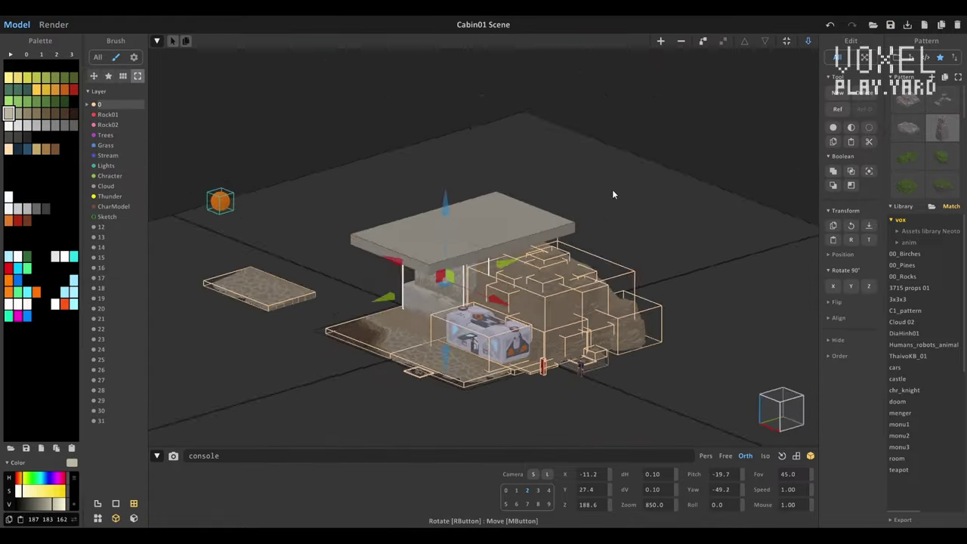
pyautogui.moveTo(612, 189); pyautogui.dragTo(434, 228, button='right')
# Marquee-select the pillar's upper section and shape a 198 × 49 × 43 cap above the pillar with chamfered lower corners
pyautogui.scroll(5, 484, 242)
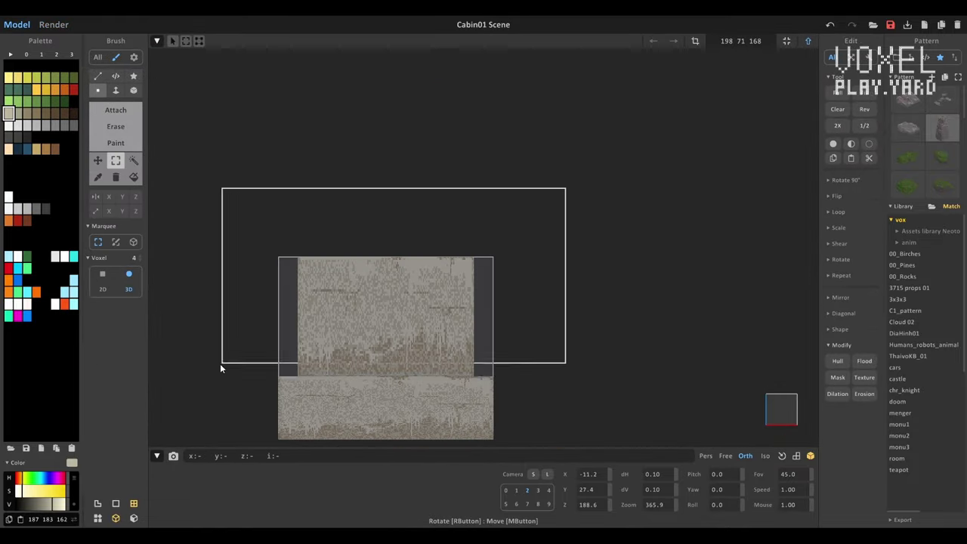
pyautogui.scroll(3, 205, 97)
pyautogui.moveTo(204, 97); pyautogui.dragTo(439, 188, button='right')
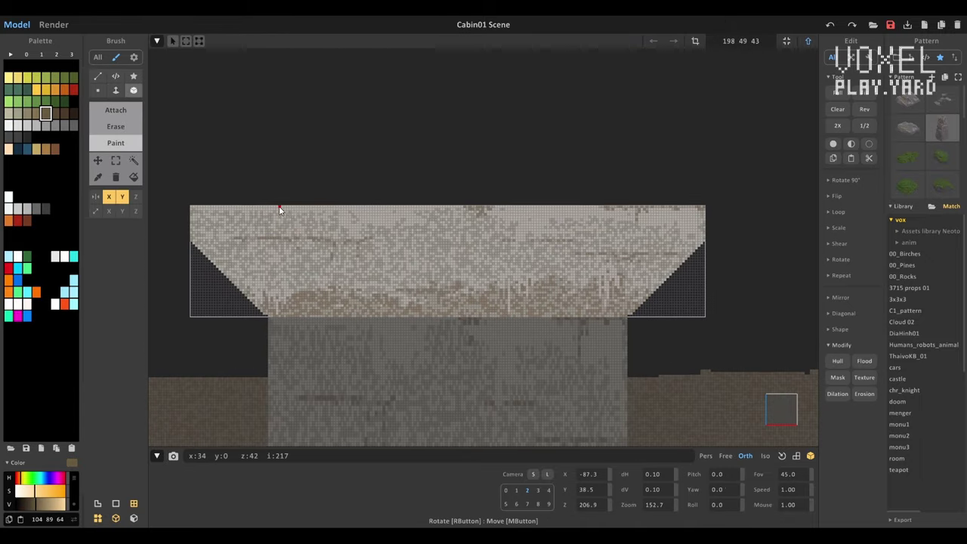
# Paint three evenly spaced dark brown patches in 104 89 64 along the cap's top edge with X and Y mirroring
pyautogui.click(281, 213)
pyautogui.click(464, 219)
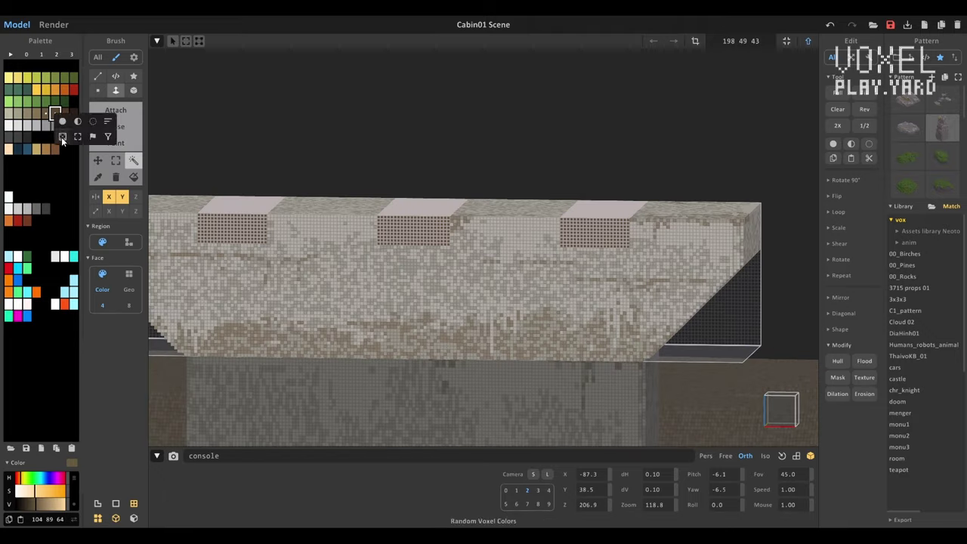
pyautogui.click(8, 114)
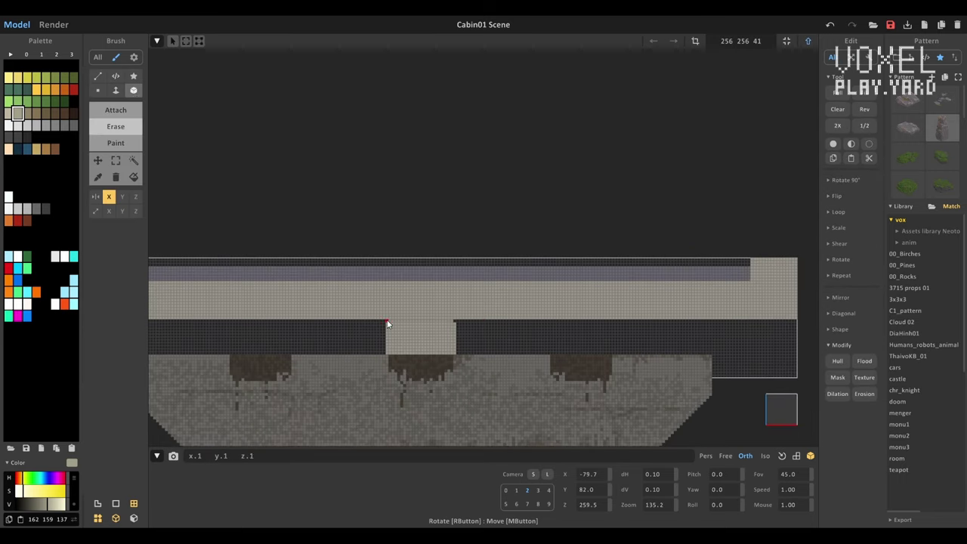
# Carve recesses beneath the roof slab with X mirroring, leaving a row of evenly spaced support blocks
pyautogui.click(716, 339)
pyautogui.scroll(-2, 373, 216)
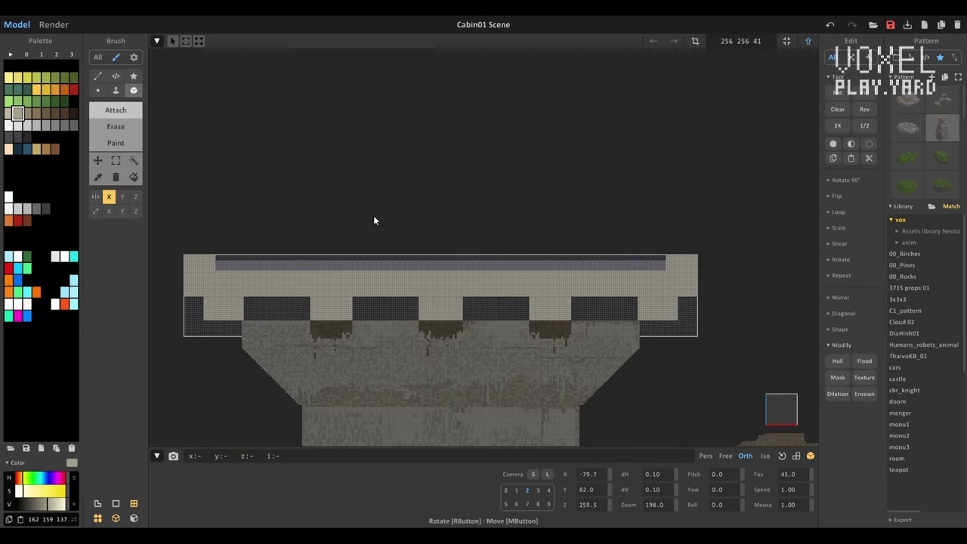
pyautogui.moveTo(373, 216); pyautogui.dragTo(495, 356, button='right')
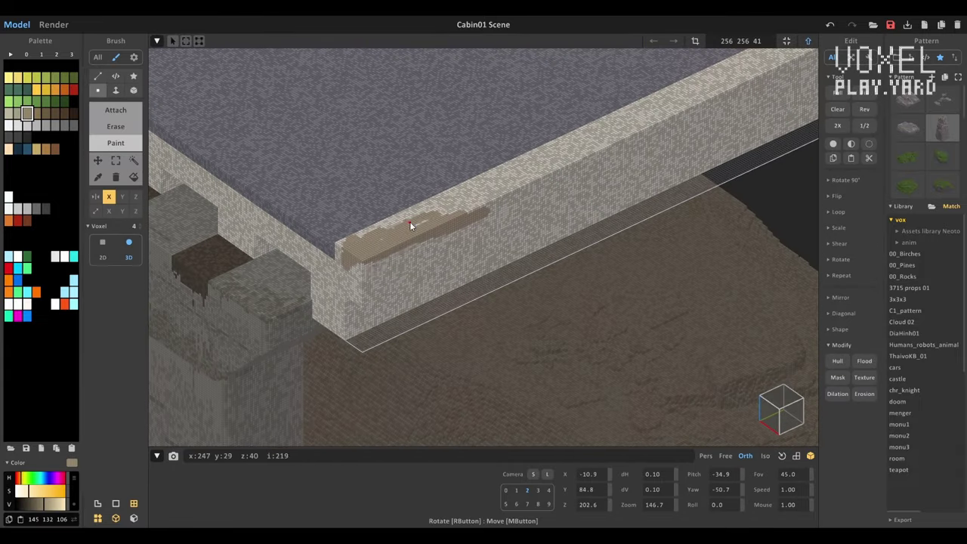
# Paint dirt in 145 132 106 along the slab's pale rim, and outline and fill a large dirt patch on its dark top
pyautogui.moveTo(409, 222); pyautogui.dragTo(426, 221)
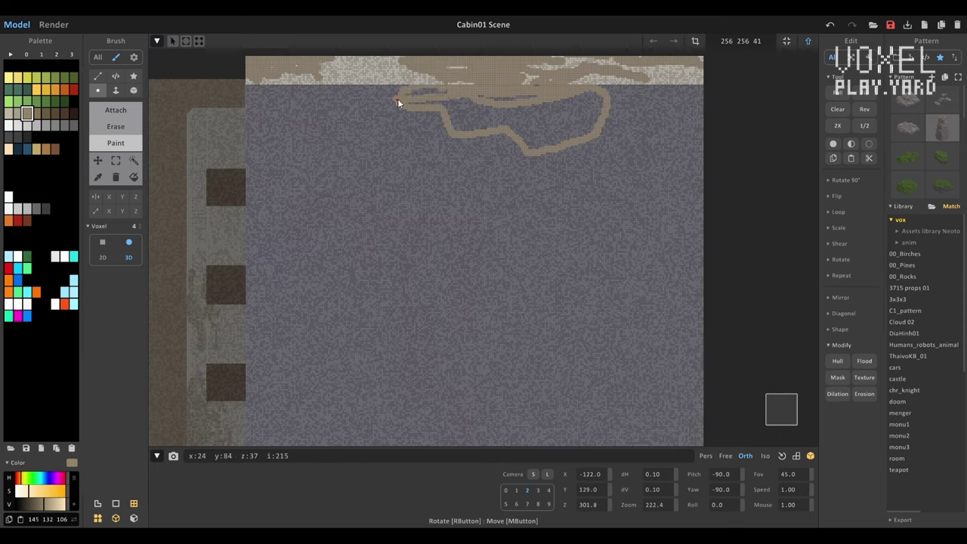
pyautogui.moveTo(398, 100); pyautogui.dragTo(464, 122)
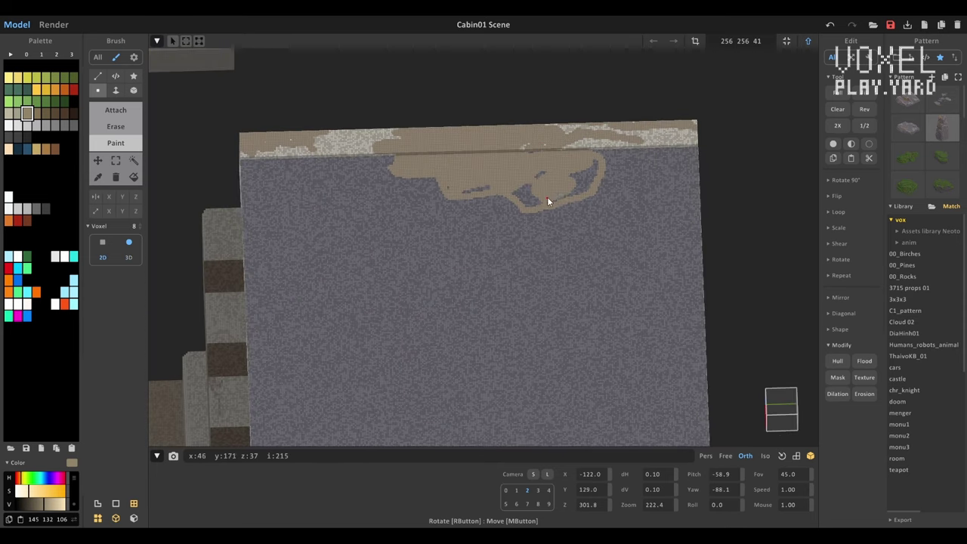
pyautogui.moveTo(548, 201)
pyautogui.mouseDown()
pyautogui.moveTo(507, 192)
pyautogui.moveTo(501, 251)
pyautogui.mouseUp()
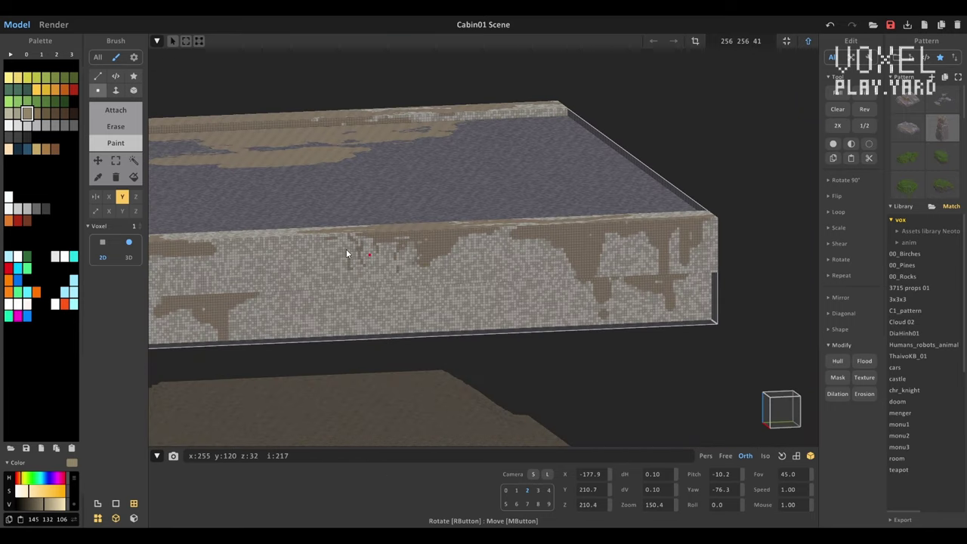
# Paint dripping stains on the slab's pale side and add more dirt patches over its dark top in 134 116 86
pyautogui.moveTo(539, 244); pyautogui.dragTo(656, 285)
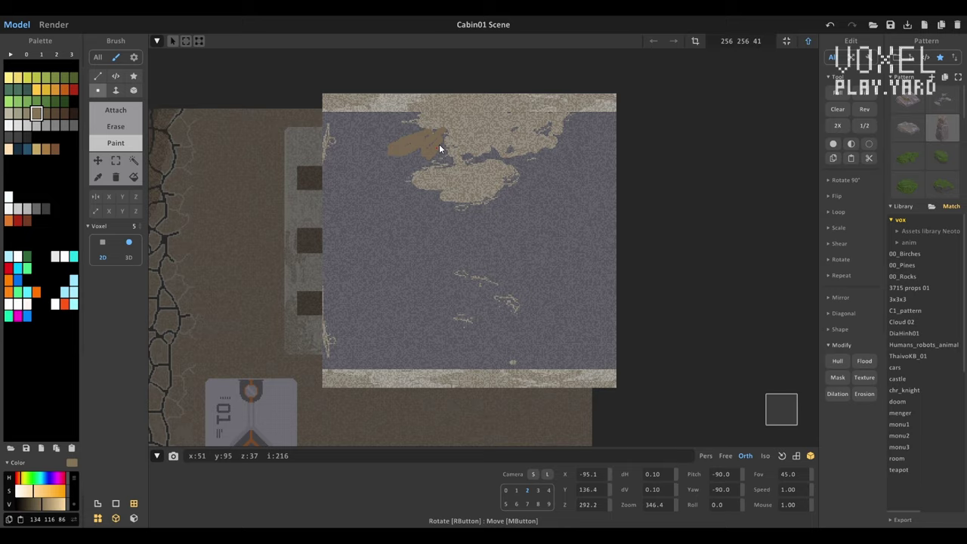
pyautogui.moveTo(559, 172)
pyautogui.mouseDown()
pyautogui.moveTo(581, 159)
pyautogui.moveTo(544, 198)
pyautogui.mouseUp()
pyautogui.moveTo(449, 348)
pyautogui.mouseDown()
pyautogui.moveTo(553, 337)
pyautogui.moveTo(609, 368)
pyautogui.mouseUp()
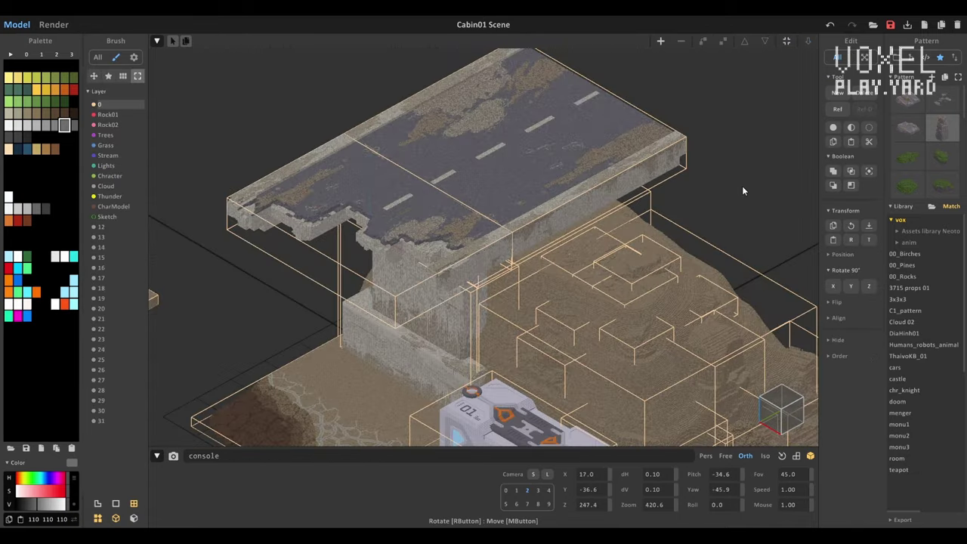
# Chip the concrete base block's top corner and edges by erasing voxels with a five-voxel brush
pyautogui.scroll(-5, 566, 338)
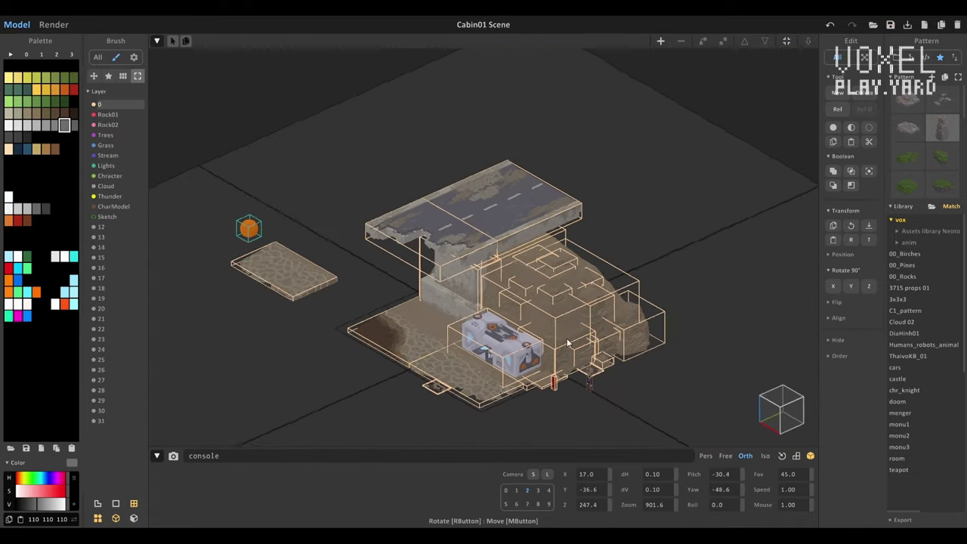
pyautogui.scroll(5, 561, 249)
pyautogui.press('Tab')
pyautogui.scroll(5, 352, 227)
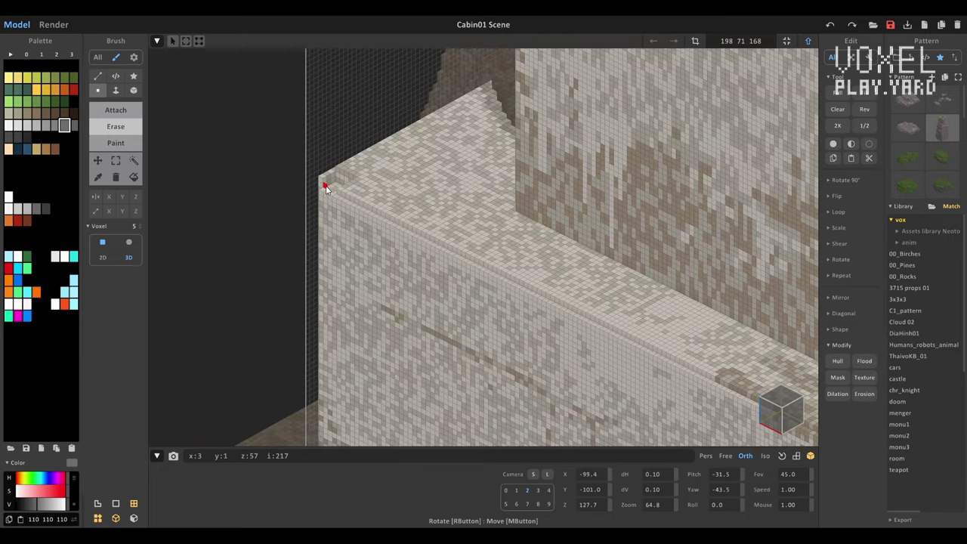
pyautogui.press('Tab')
# Add an empty model beside the ground's front edge and size it 40 × 102 × 11
pyautogui.scroll(-5, 265, 260)
pyautogui.scroll(3, 438, 287)
pyautogui.press('Tab')
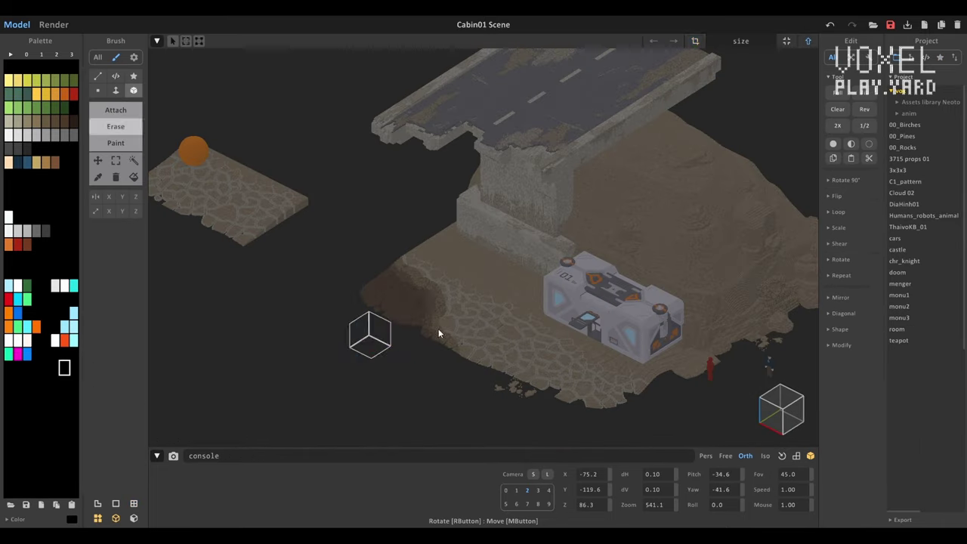
pyautogui.press('Tab')
pyautogui.scroll(5, 492, 263)
pyautogui.press('Tab')
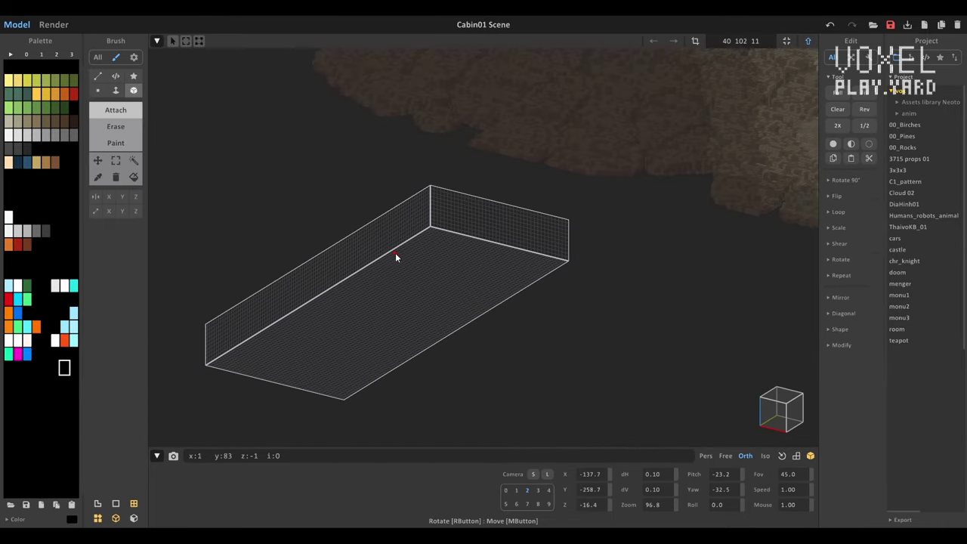
# Build eight long bars, four across and two high, in 116 60 33 within a 39 × 102 × 11 model, and streak them with 157 102 52
pyautogui.moveTo(89, 157)
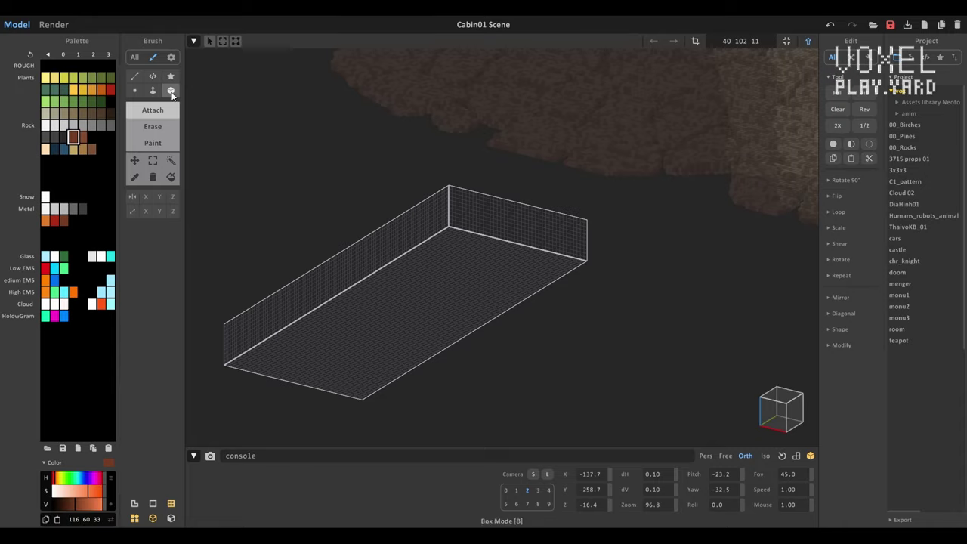
pyautogui.click(135, 160)
pyautogui.moveTo(378, 265); pyautogui.dragTo(476, 81, button='right')
pyautogui.press('Tab')
pyautogui.press('Tab')
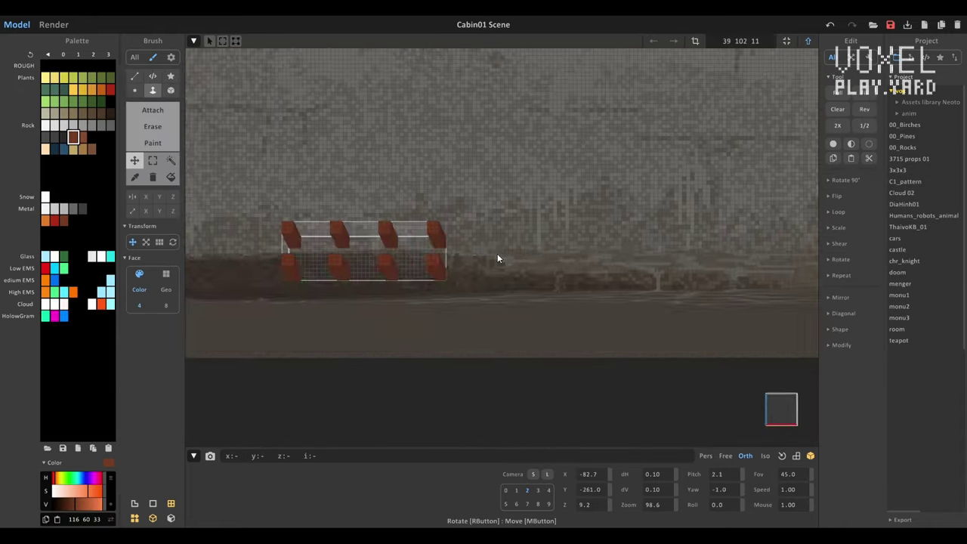
pyautogui.press('Tab')
pyautogui.press('Tab')
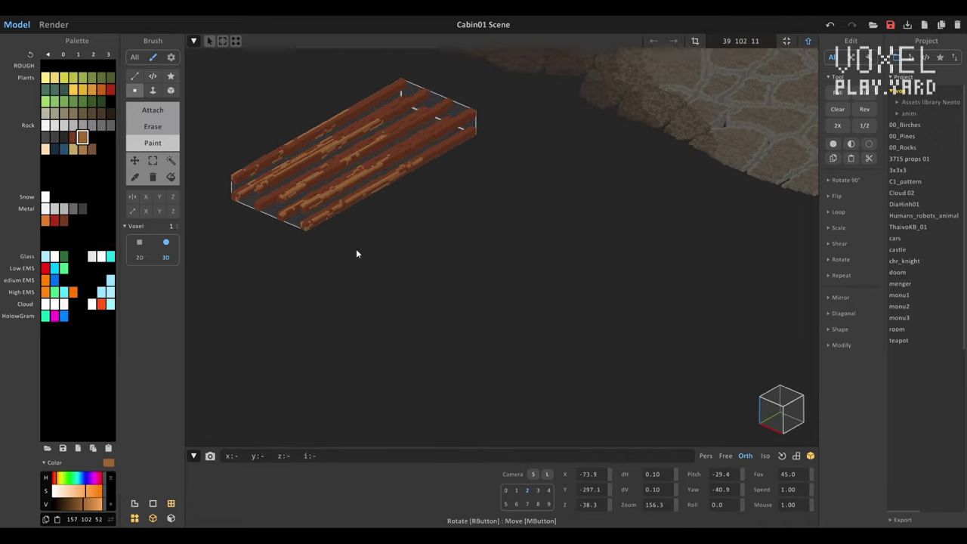
# Place the rusty bars in the broken road slab's end and reduce them to a four-bar bundle sized 15 × 102 × 11
pyautogui.press('Tab')
pyautogui.press('Tab')
pyautogui.press('Tab')
pyautogui.press('Tab')
pyautogui.press('Tab')
pyautogui.press('Tab')
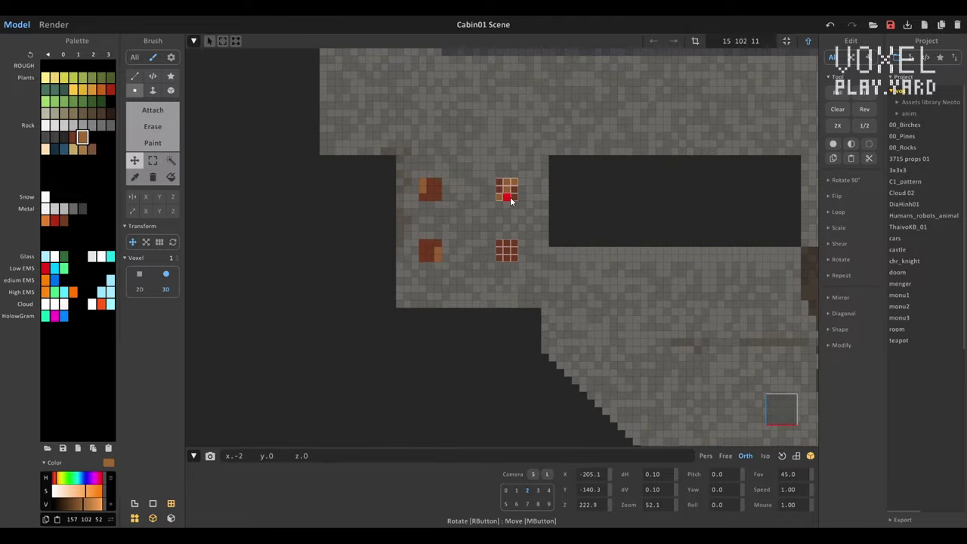
# Place more rebar bundles at the broken slab's end and bend a 13 × 47 × 19 bundle's lower bar ends downward in sections
pyautogui.press('Tab')
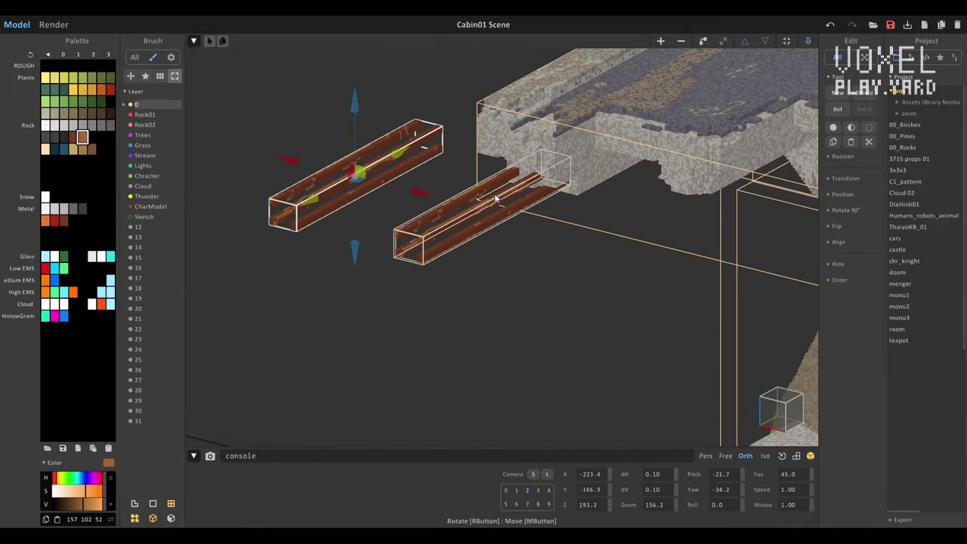
pyautogui.press('Tab')
pyautogui.press('Tab')
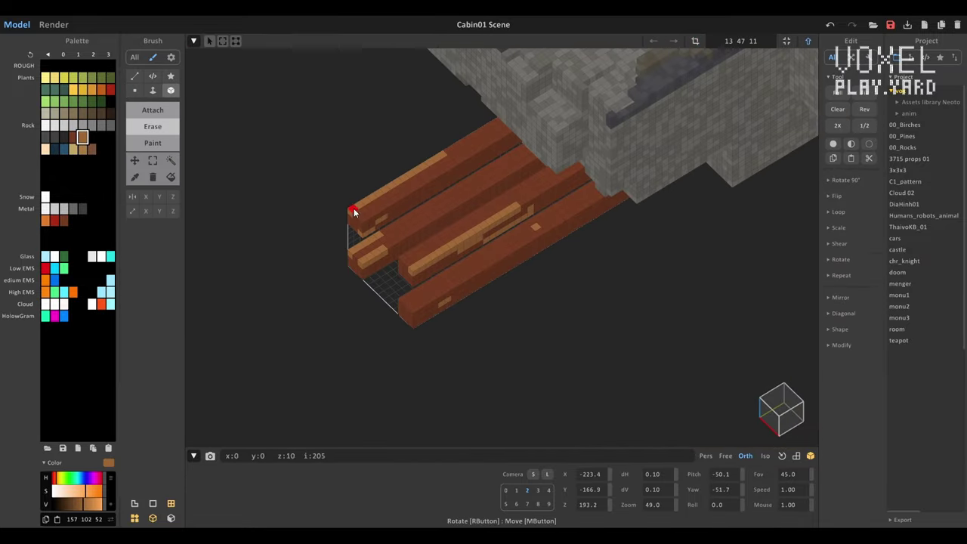
pyautogui.press('m')
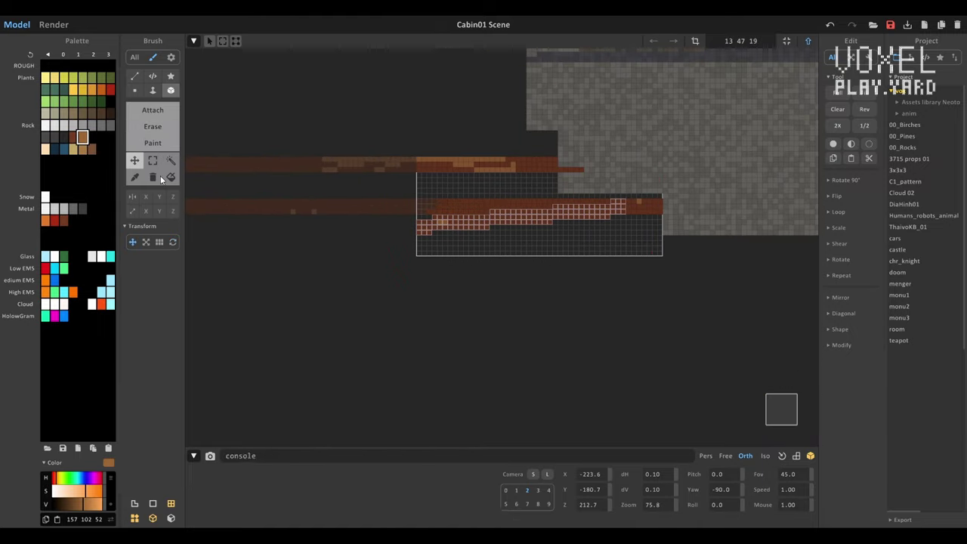
pyautogui.moveTo(631, 269); pyautogui.dragTo(527, 207, button='right')
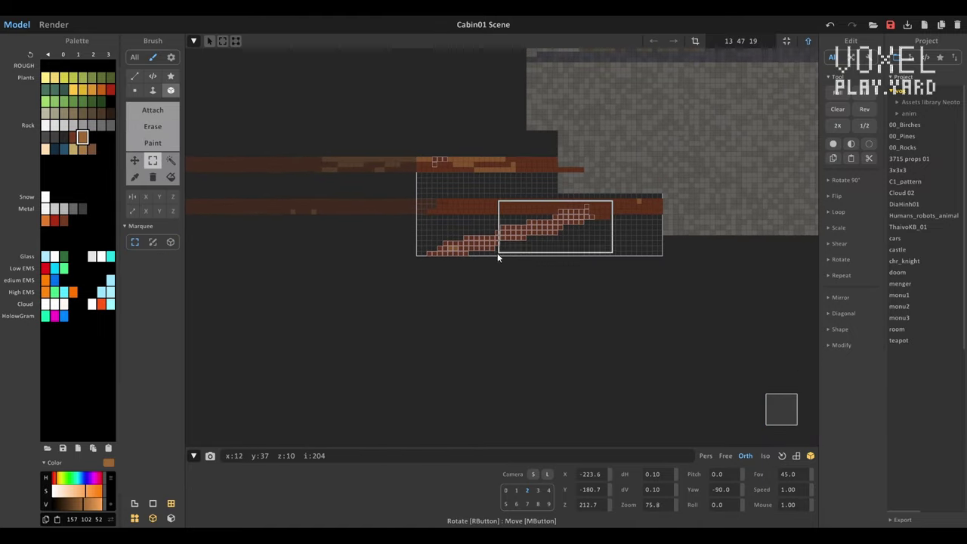
pyautogui.moveTo(497, 258); pyautogui.dragTo(522, 208, button='right')
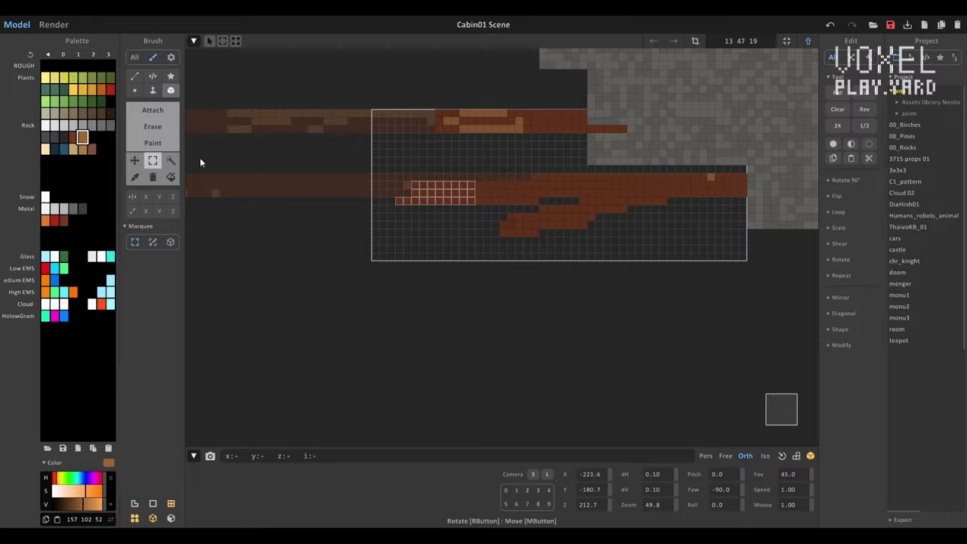
# Place another rebar bundle inside the slab's broken end and enlarge its model bounds to 13 × 120 × 45
pyautogui.press('Tab')
pyautogui.moveTo(200, 161)
pyautogui.mouseDown(button='right')
pyautogui.moveTo(592, 263)
pyautogui.moveTo(460, 176)
pyautogui.moveTo(253, 298)
pyautogui.moveTo(542, 279)
pyautogui.moveTo(342, 233)
pyautogui.moveTo(636, 343)
pyautogui.moveTo(590, 342)
pyautogui.moveTo(461, 305)
pyautogui.moveTo(665, 106)
pyautogui.moveTo(423, 271)
pyautogui.moveTo(544, 197)
pyautogui.mouseUp(button='right')
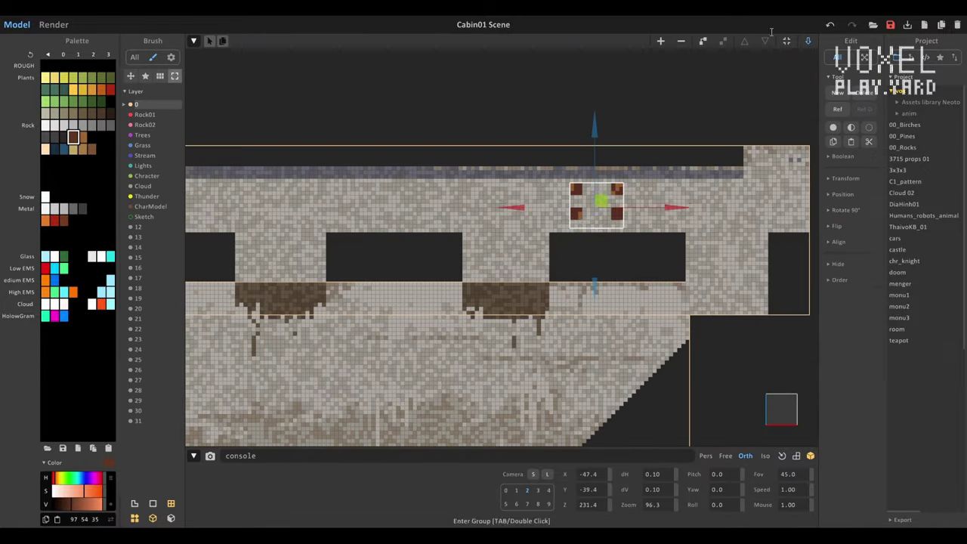
pyautogui.moveTo(770, 31)
pyautogui.mouseDown(button='right')
pyautogui.moveTo(519, 263)
pyautogui.moveTo(732, 16)
pyautogui.mouseUp(button='right')
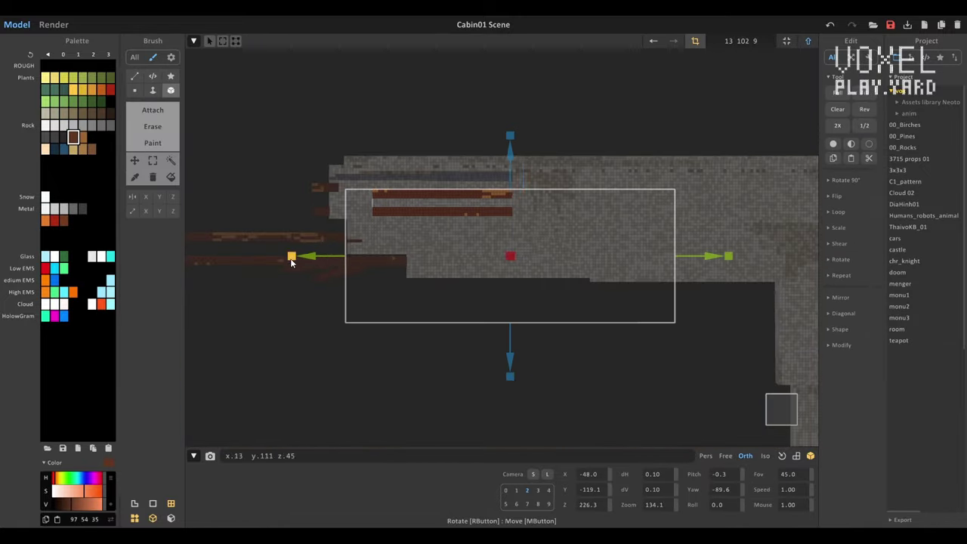
pyautogui.moveTo(290, 260); pyautogui.dragTo(564, 256, button='right')
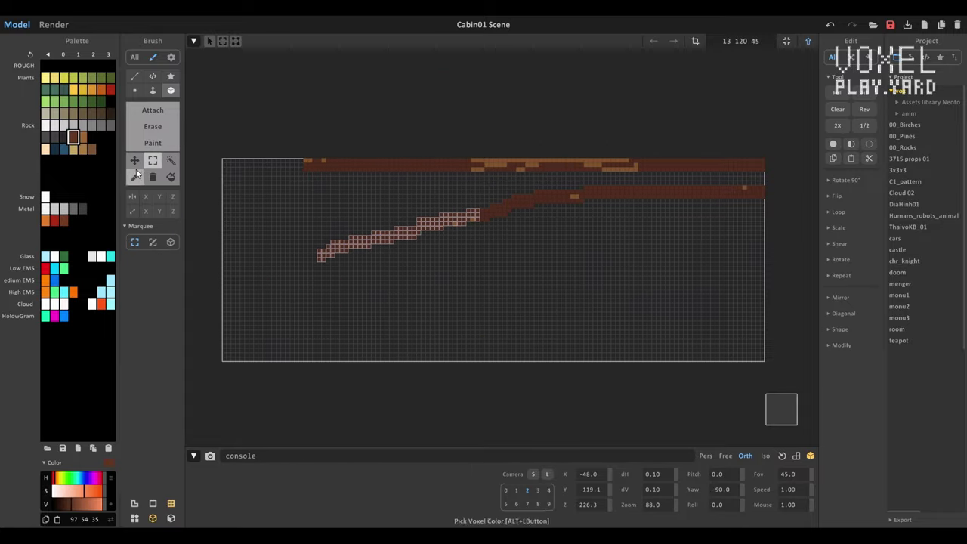
# Curve the bundle's lower bars downward by rotating successive voxel sections, and widen the model to 18 × 120 × 45
pyautogui.press('m')
pyautogui.moveTo(515, 200); pyautogui.dragTo(423, 239)
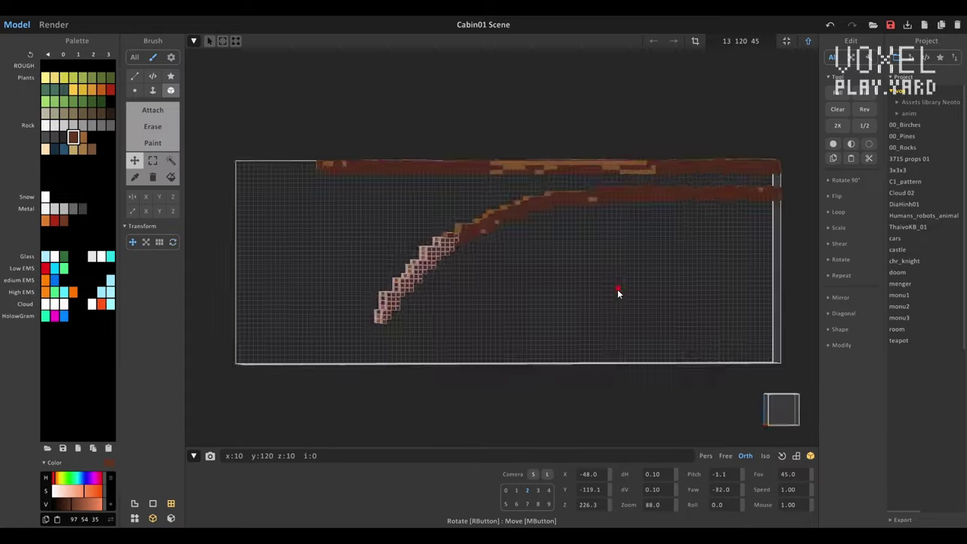
pyautogui.moveTo(617, 291); pyautogui.dragTo(632, 400, button='right')
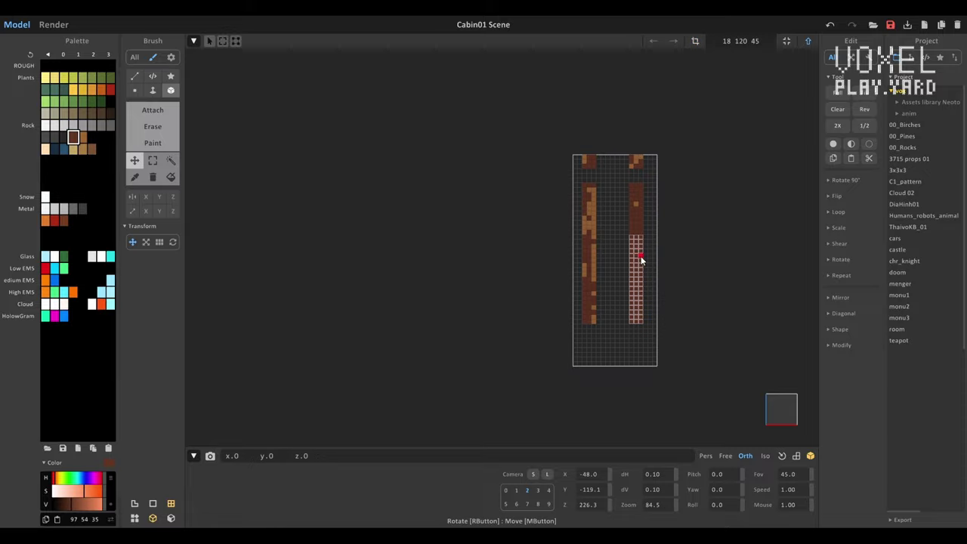
pyautogui.moveTo(641, 260); pyautogui.dragTo(645, 256)
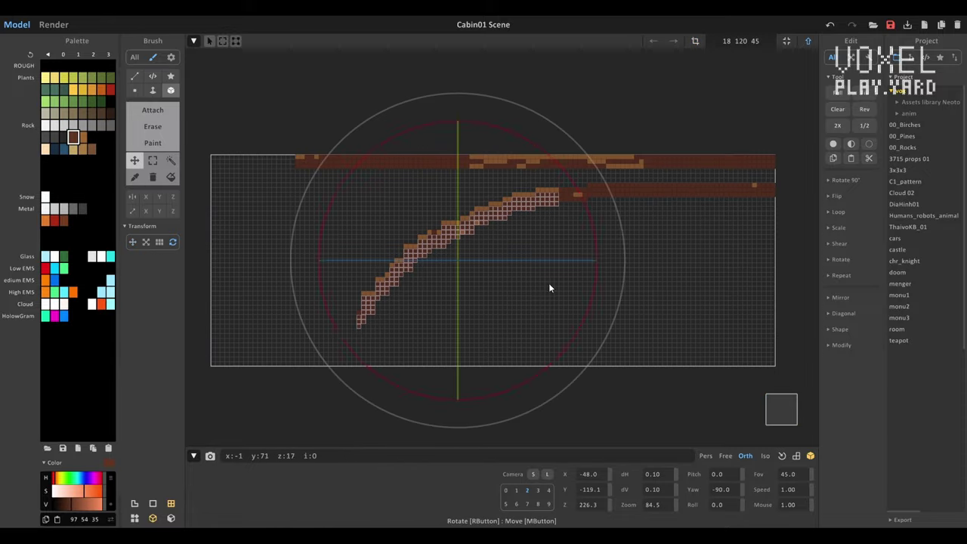
pyautogui.moveTo(525, 205); pyautogui.dragTo(659, 292, button='right')
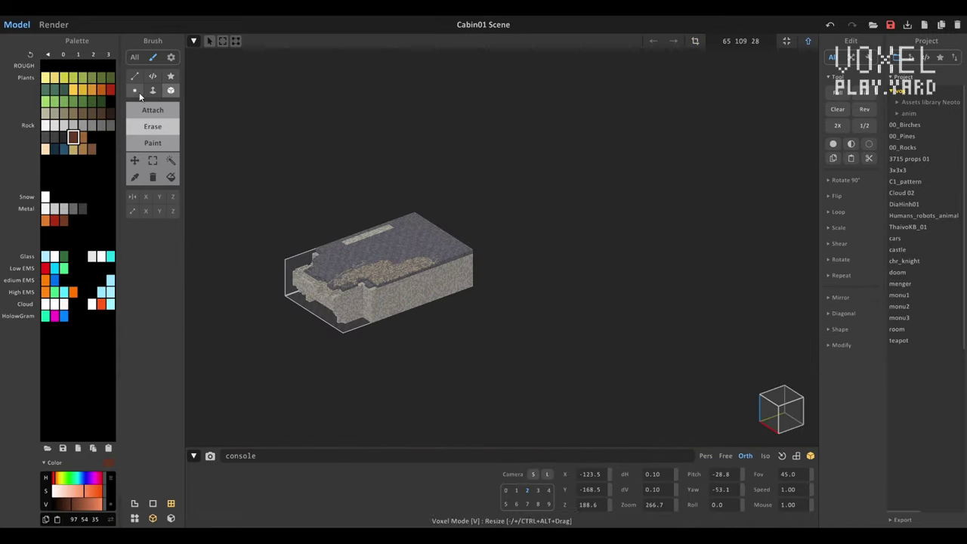
# Chip the edges and corners of the 65 × 109 × 28 road fragment by erasing with a five-voxel brush
pyautogui.moveTo(398, 324); pyautogui.dragTo(641, 352, button='right')
pyautogui.moveTo(521, 332); pyautogui.dragTo(437, 297, button='right')
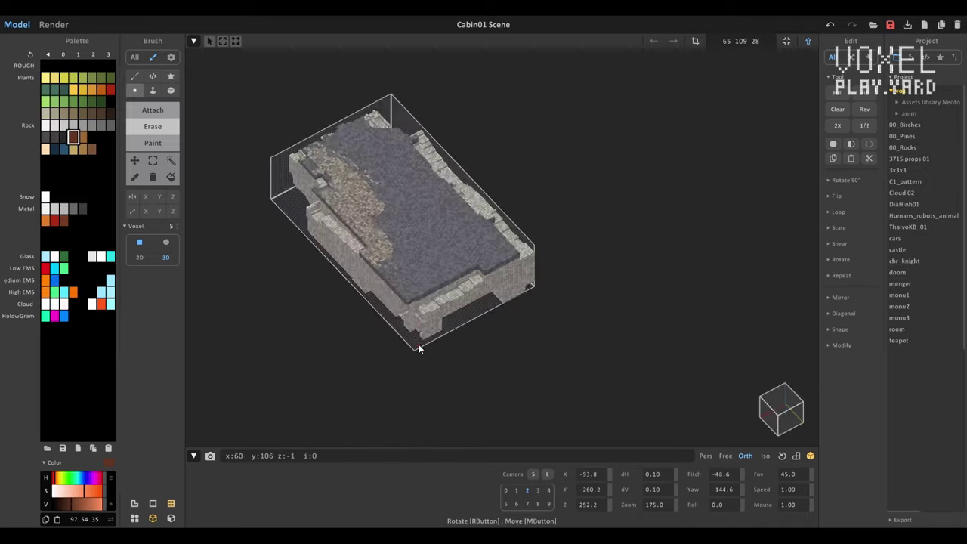
pyautogui.moveTo(419, 345); pyautogui.dragTo(521, 335, button='right')
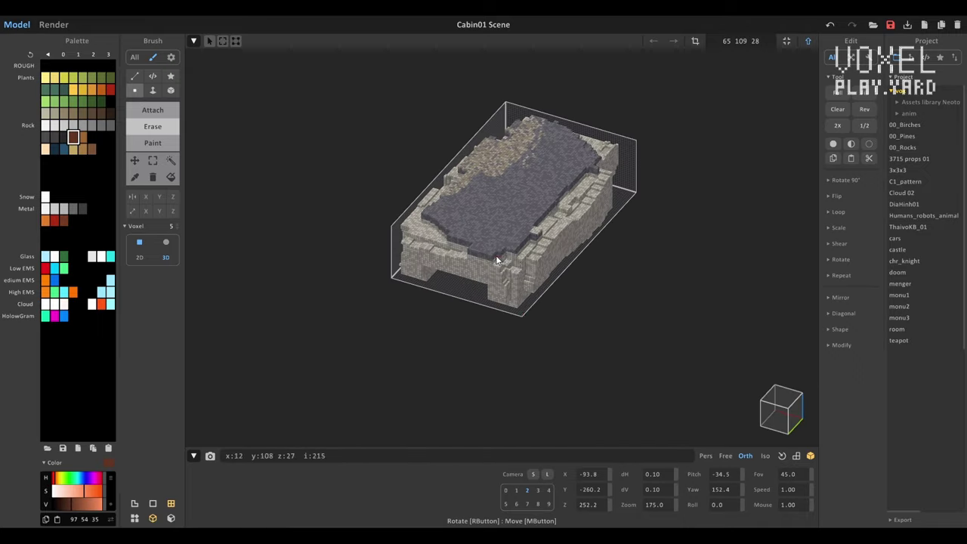
# Position the road fragment at the overpass's broken end and tilt it steeply downward within a 65 × 187 × 115 model
pyautogui.press('Tab')
pyautogui.moveTo(497, 261); pyautogui.dragTo(624, 147, button='right')
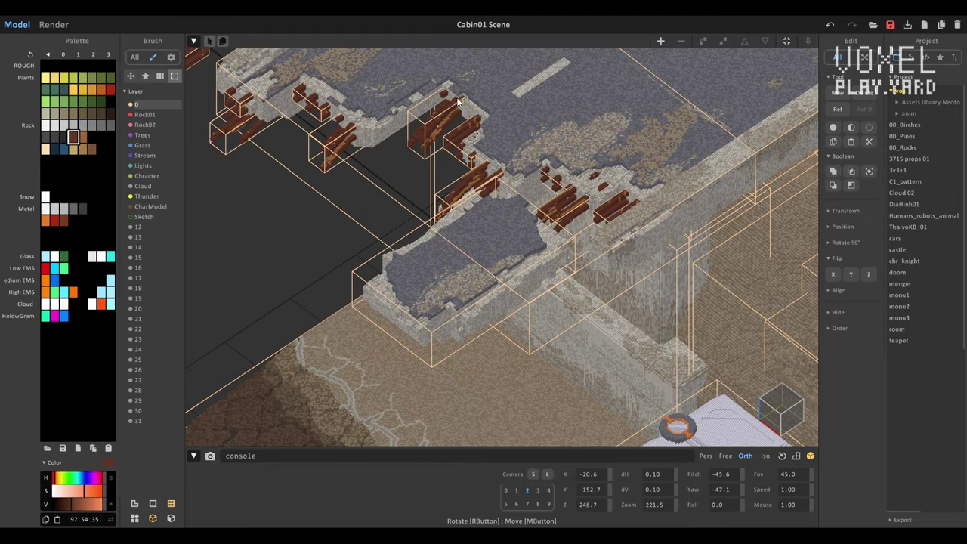
pyautogui.moveTo(457, 100); pyautogui.dragTo(610, 224, button='right')
pyautogui.press('Tab')
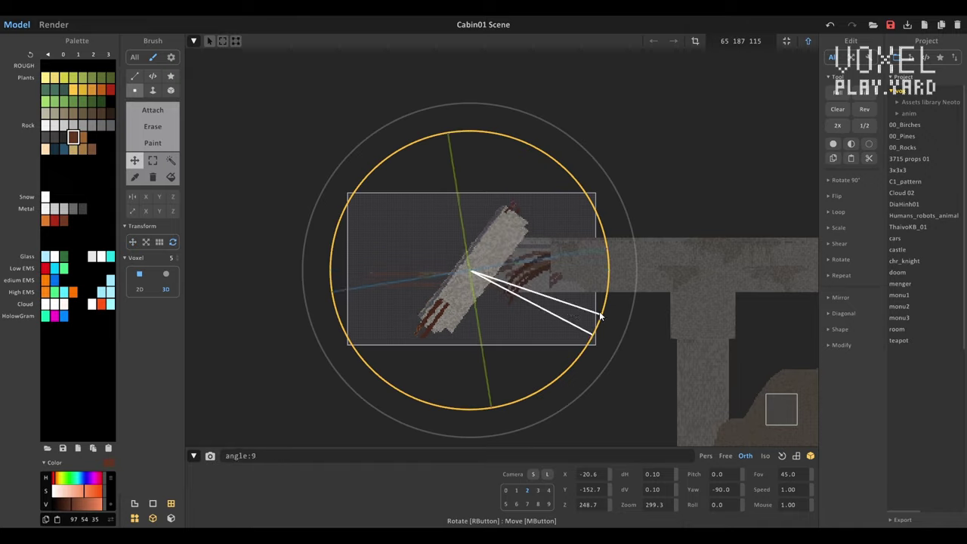
# Add rebar at the hanging slab's lower end and shrink the bar model's bounds along its length
pyautogui.press('Tab')
pyautogui.moveTo(512, 337); pyautogui.dragTo(634, 264, button='right')
pyautogui.scroll(3, 635, 265)
pyautogui.press('Tab')
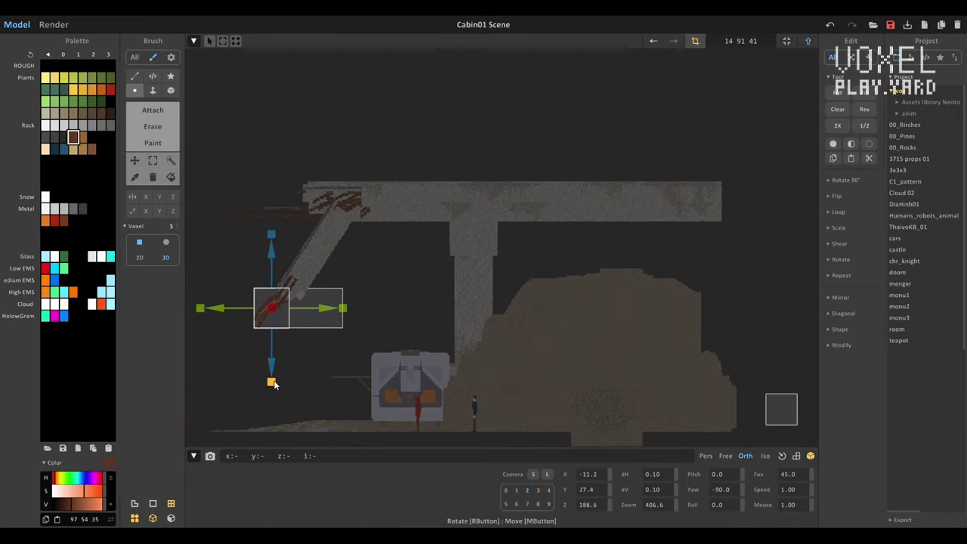
# Select stepped strips along the intact road slab's far end and cut them away to roughen the edge
pyautogui.press('Tab')
pyautogui.moveTo(410, 282); pyautogui.dragTo(548, 266, button='right')
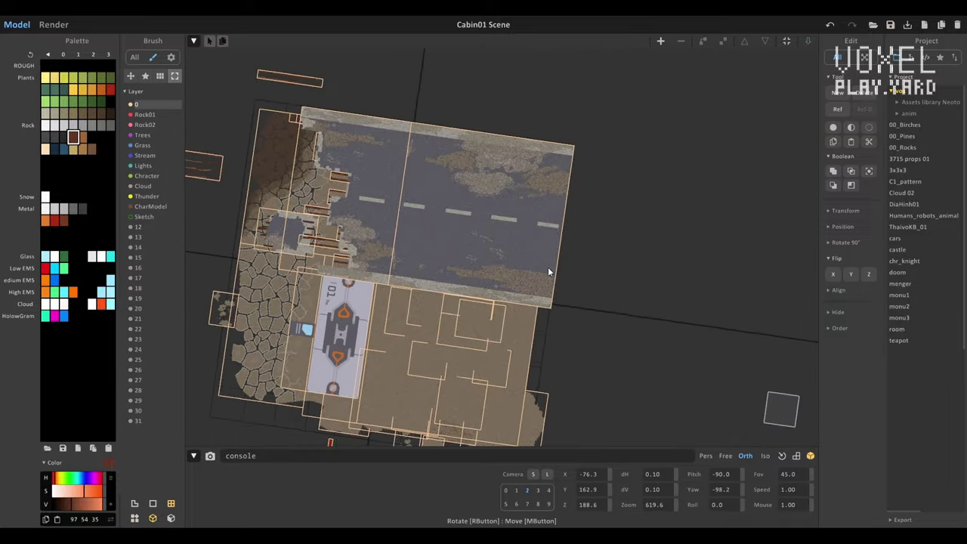
pyautogui.press('Tab')
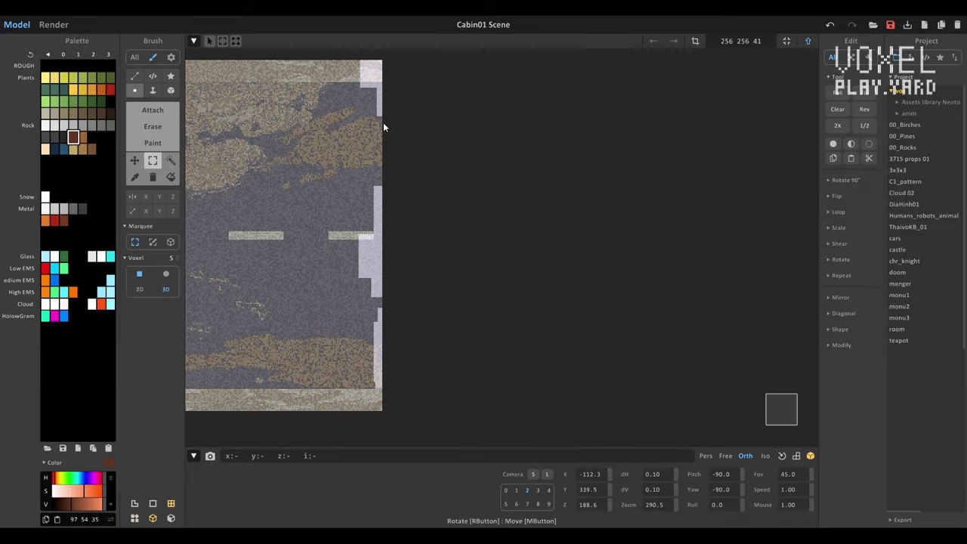
pyautogui.scroll(5, 436, 218)
pyautogui.moveTo(436, 218); pyautogui.dragTo(401, 316, button='right')
pyautogui.scroll(2, 401, 316)
pyautogui.scroll(2, 423, 280)
# Chip the road slab's far edge into an irregular break with a five-voxel eraser and leave the model
pyautogui.moveTo(423, 279); pyautogui.dragTo(472, 346, button='right')
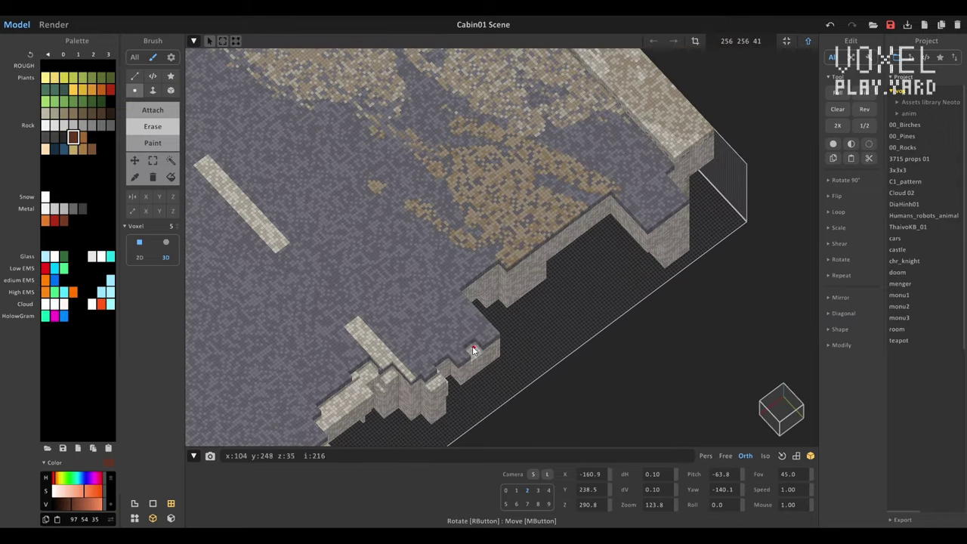
pyautogui.scroll(2, 464, 344)
pyautogui.moveTo(709, 304); pyautogui.dragTo(492, 229, button='right')
pyautogui.scroll(-4, 473, 269)
pyautogui.scroll(-4, 493, 228)
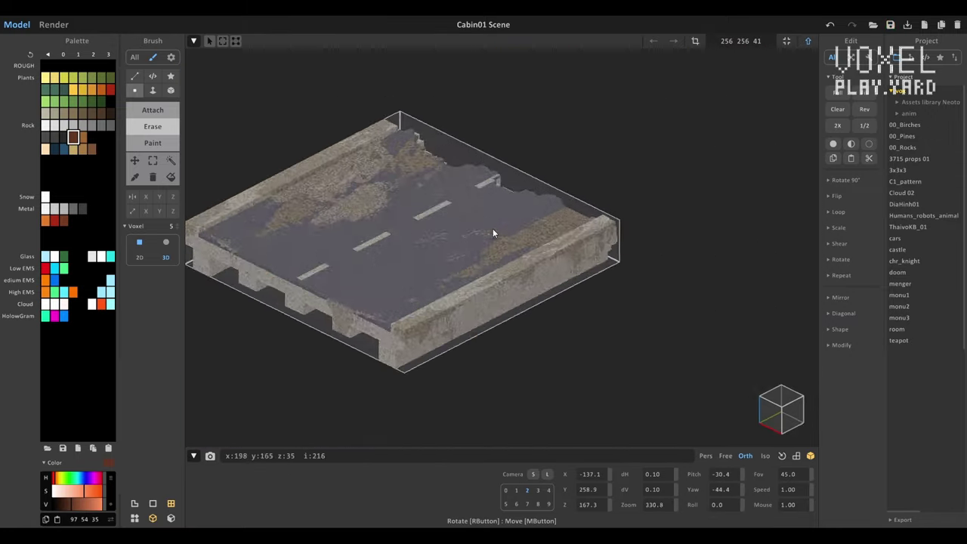
pyautogui.press('Escape')
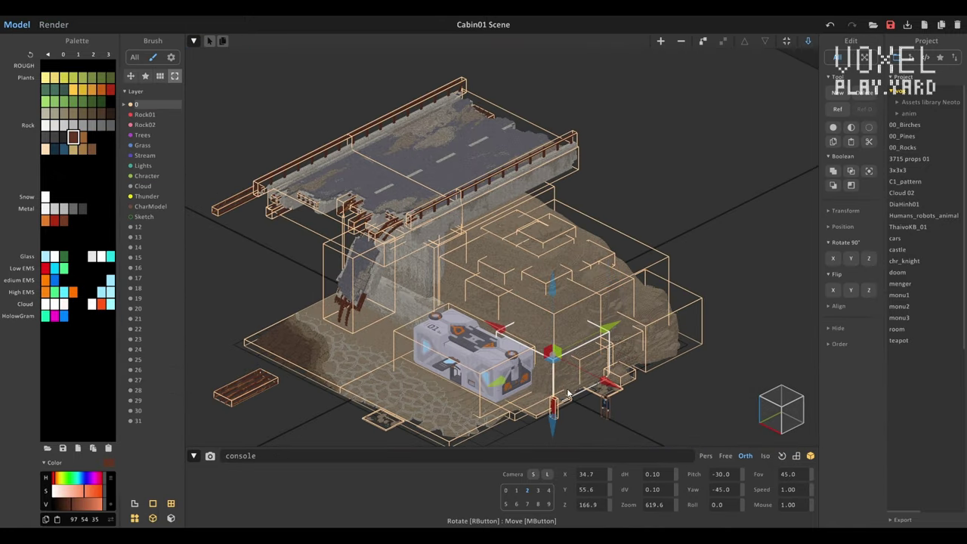
# Paint dirt patches in 145 132 106 on the fallen slab with a seven-voxel brush and preview the scene render
pyautogui.scroll(5, 502, 312)
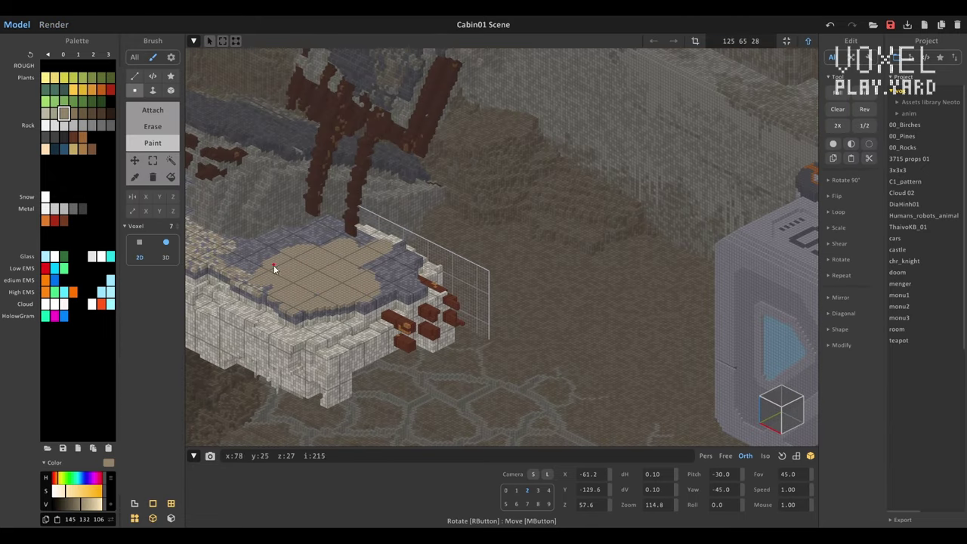
pyautogui.scroll(-3, 399, 293)
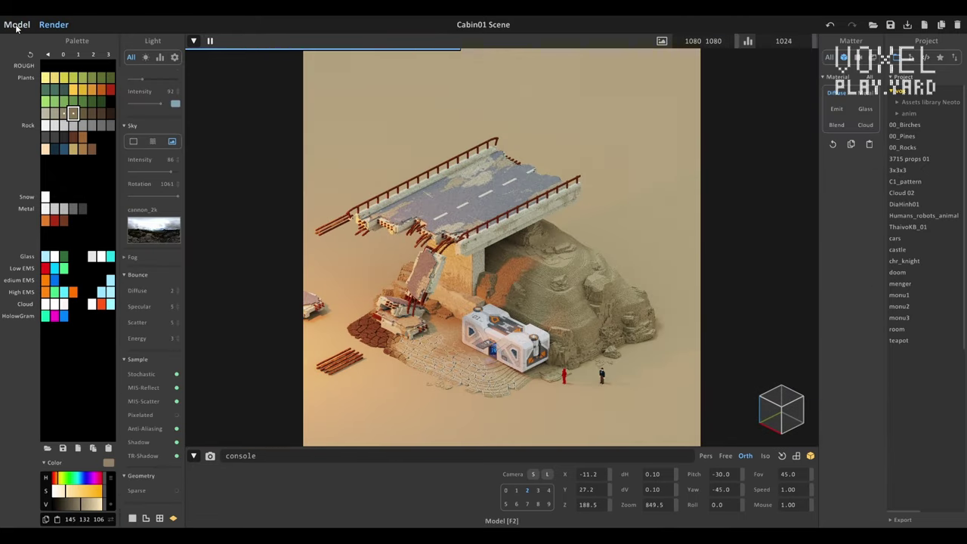
pyautogui.click(16, 26)
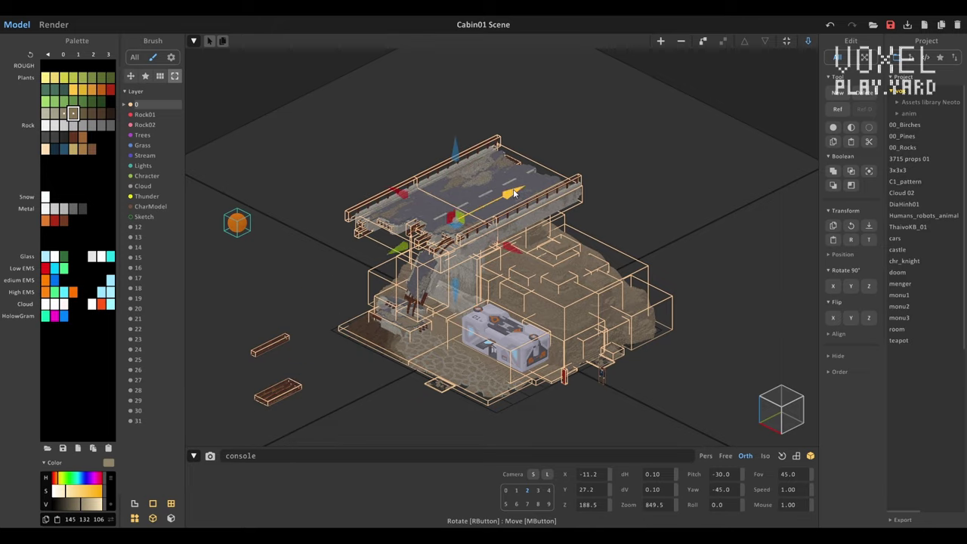
# Shift the cabin slightly toward the overpass pillar, check the new layout in a render, and return to modelling
pyautogui.click(626, 202)
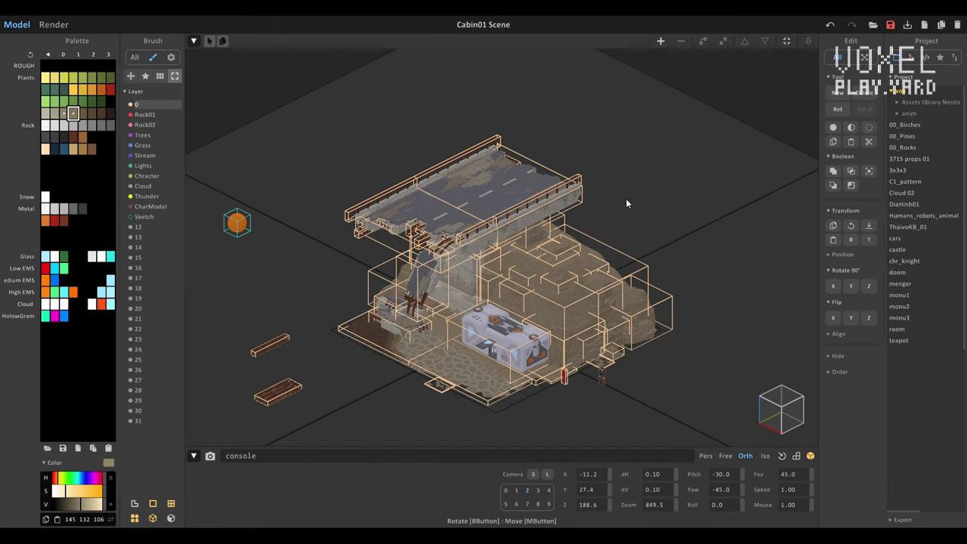
pyautogui.scroll(5, 497, 242)
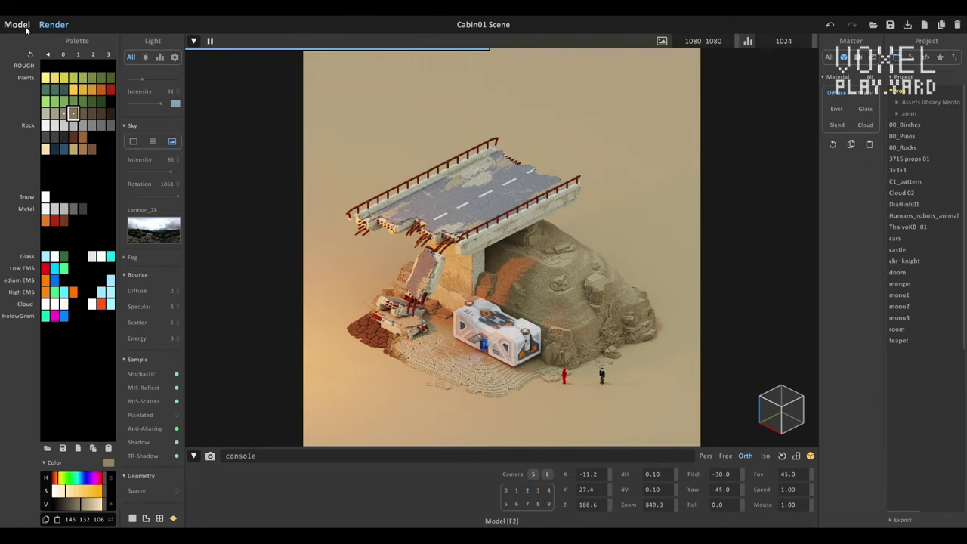
pyautogui.click(18, 25)
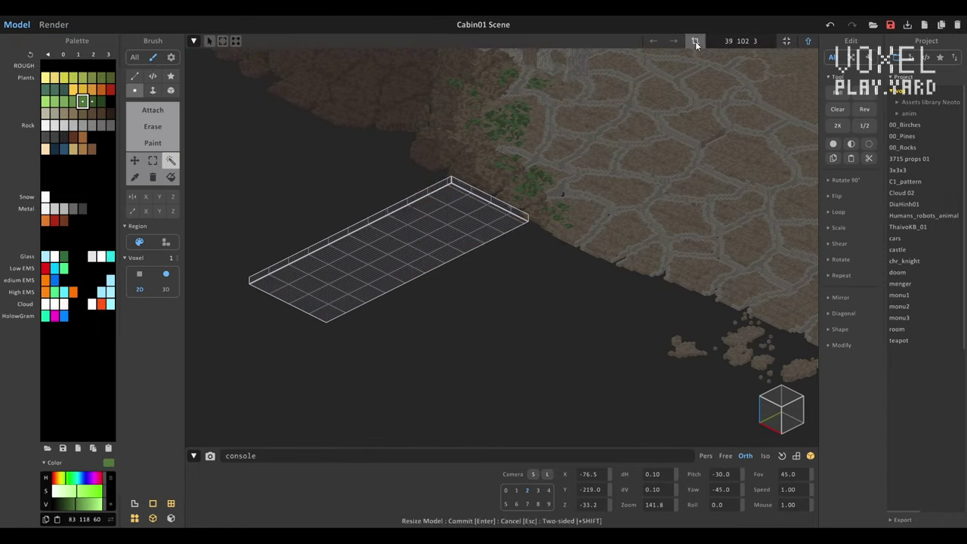
# Shrink the empty model to 39 × 42 × 3, generate grass_fit grass in 83 118 60, and lay patches beside the fallen slab
pyautogui.click(695, 41)
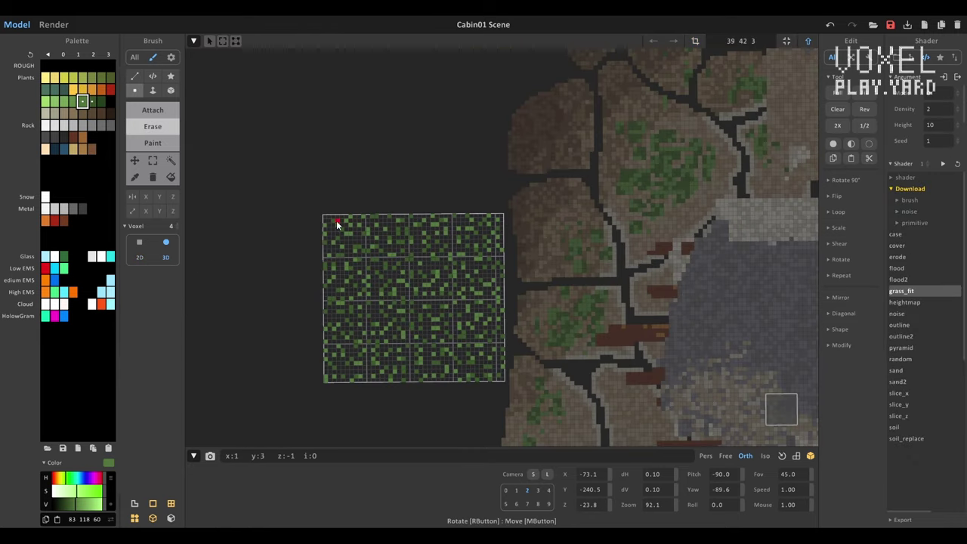
pyautogui.moveTo(417, 383); pyautogui.dragTo(470, 317, button='right')
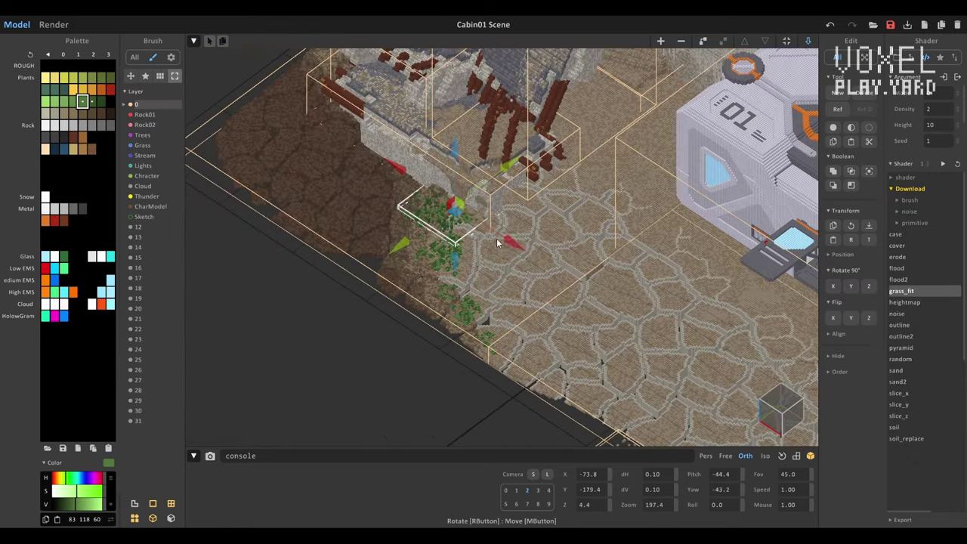
pyautogui.moveTo(498, 243); pyautogui.dragTo(624, 164, button='right')
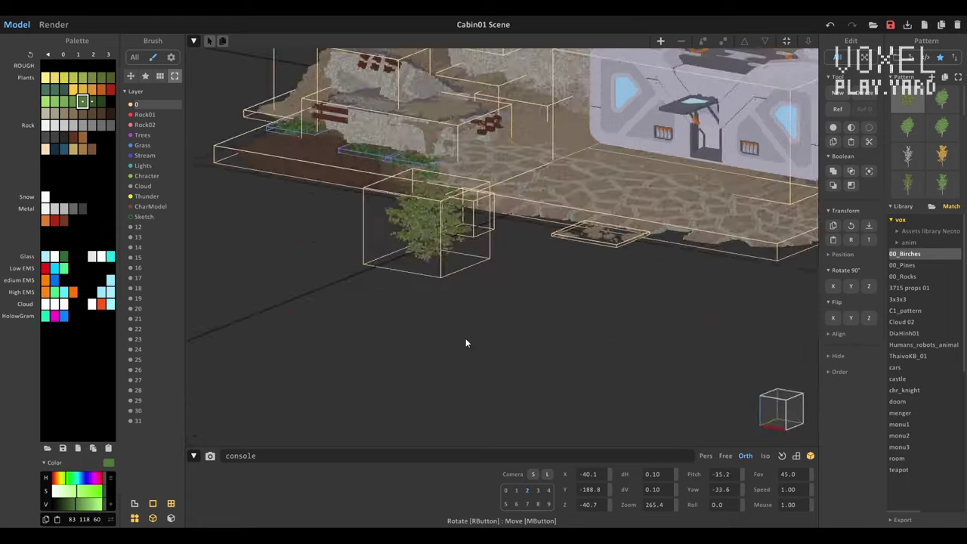
# Rearrange the branches of a bare tree in 104 89 64, stand it on the rocky hill, and render from the saved camera
pyautogui.moveTo(466, 343); pyautogui.dragTo(535, 219, button='right')
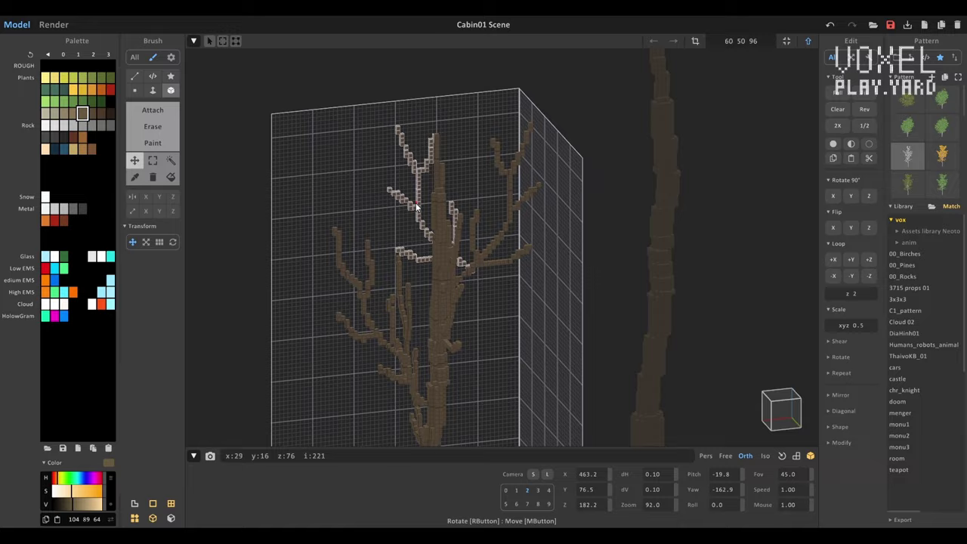
pyautogui.moveTo(415, 205); pyautogui.dragTo(424, 161, button='right')
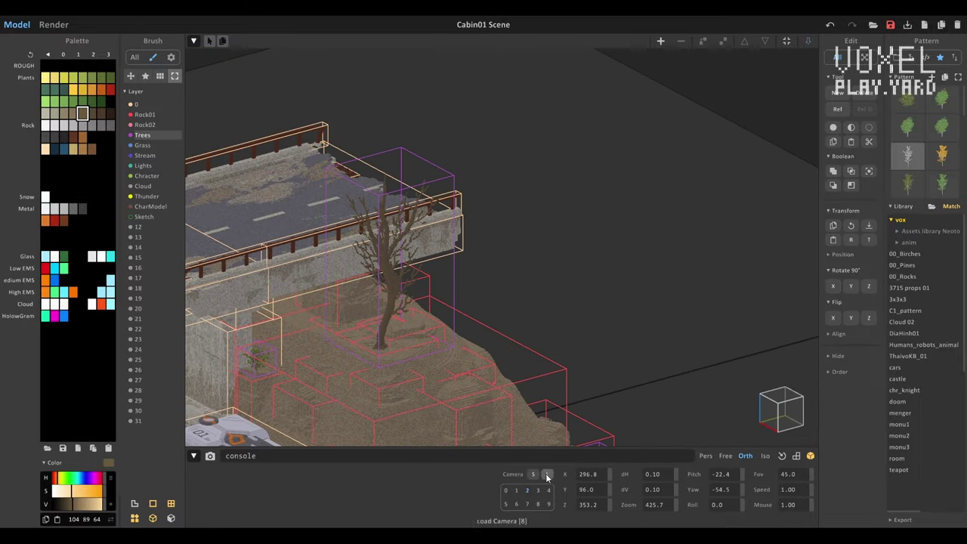
pyautogui.click(548, 476)
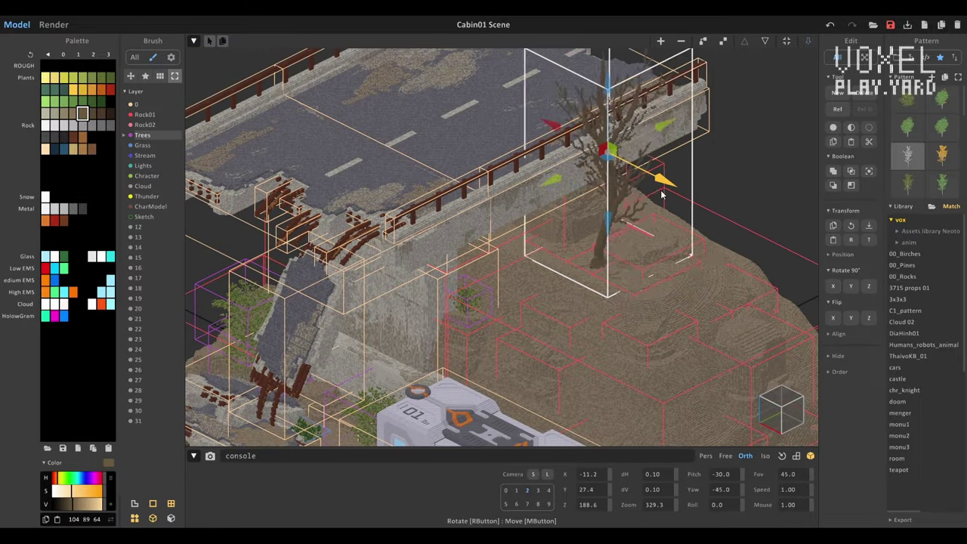
pyautogui.click(54, 25)
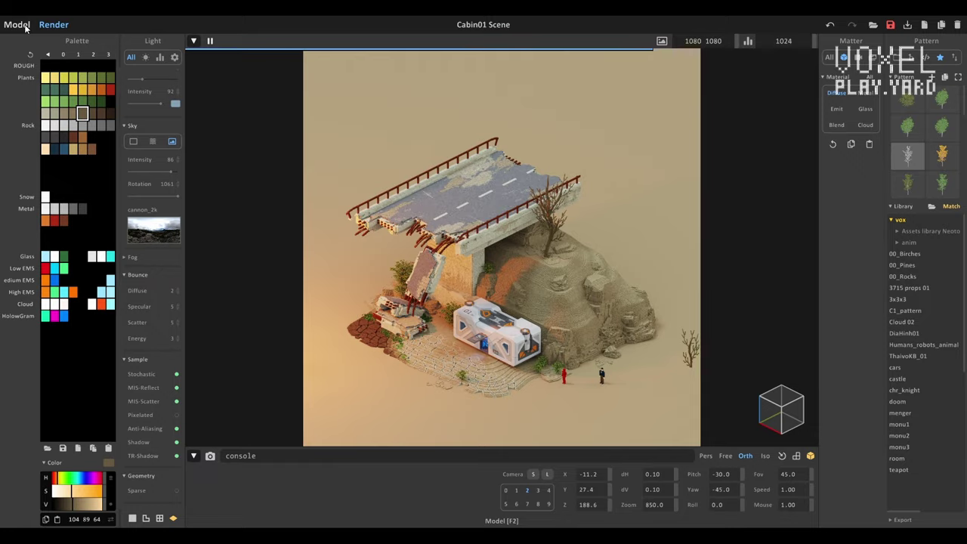
# Place more bare trees along the rocky hill, turning copies 90° about Z, and check the arrangement in a render
pyautogui.click(17, 24)
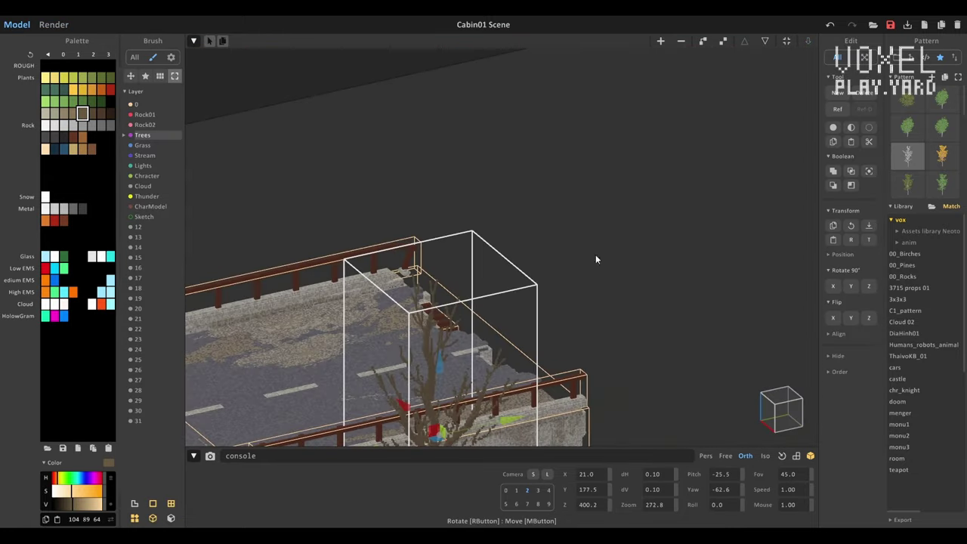
pyautogui.click(54, 24)
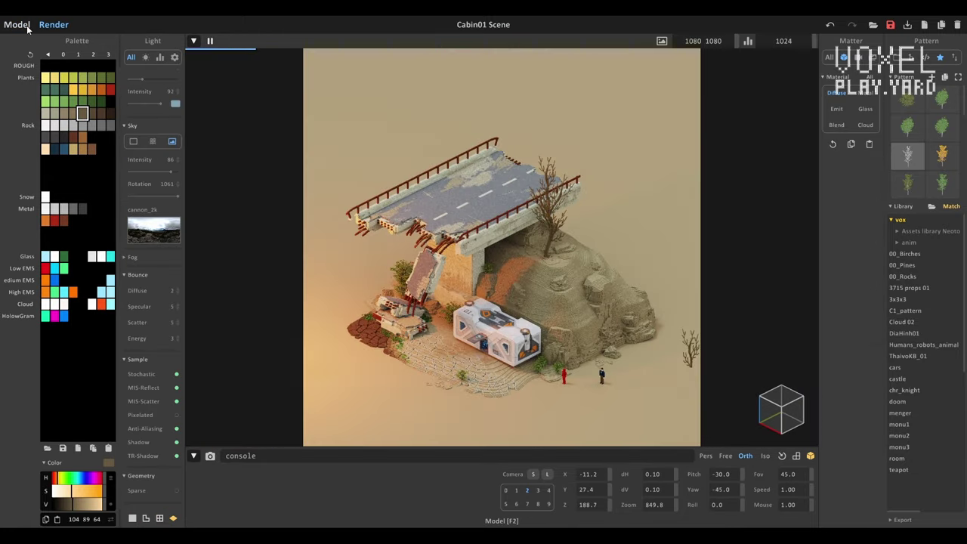
pyautogui.click(27, 27)
pyautogui.scroll(-5, 807, 246)
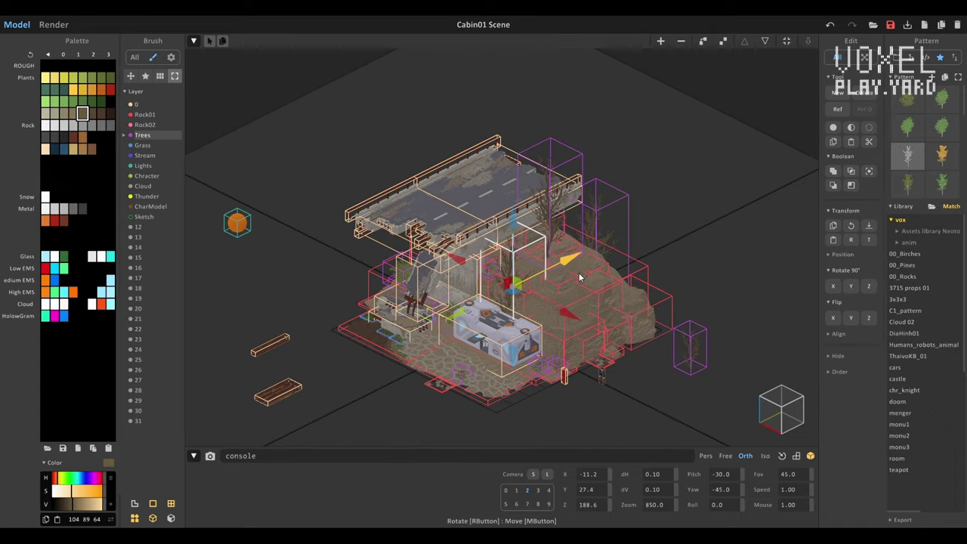
pyautogui.click(868, 287)
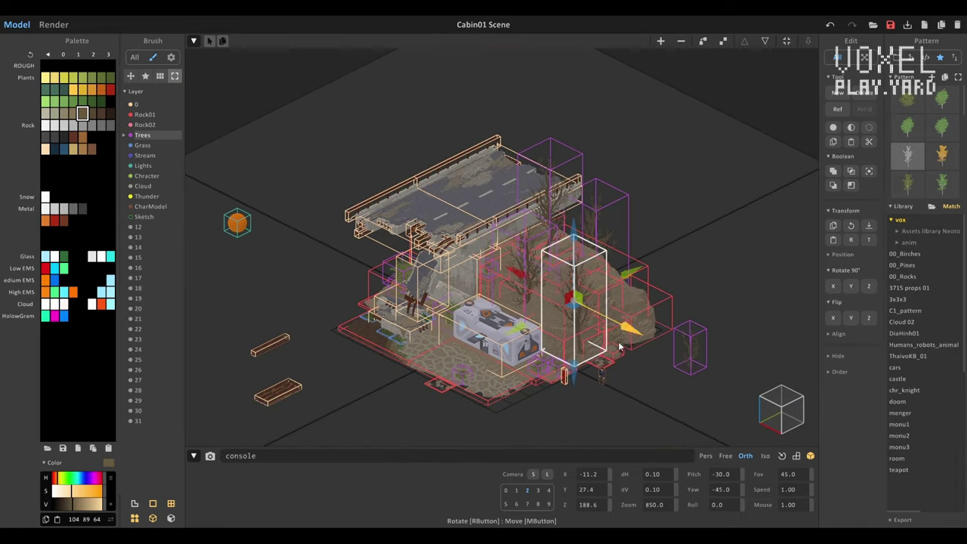
pyautogui.scroll(5, 620, 346)
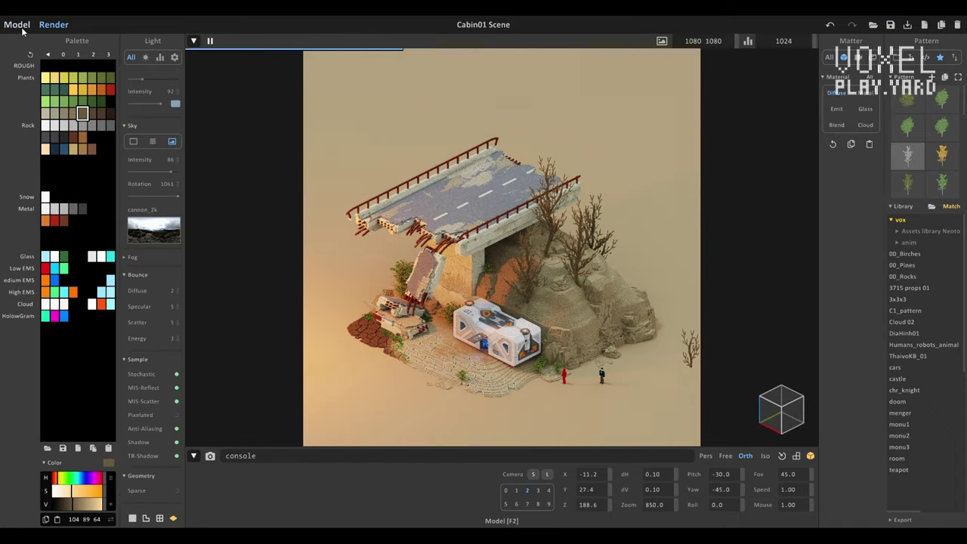
pyautogui.click(22, 28)
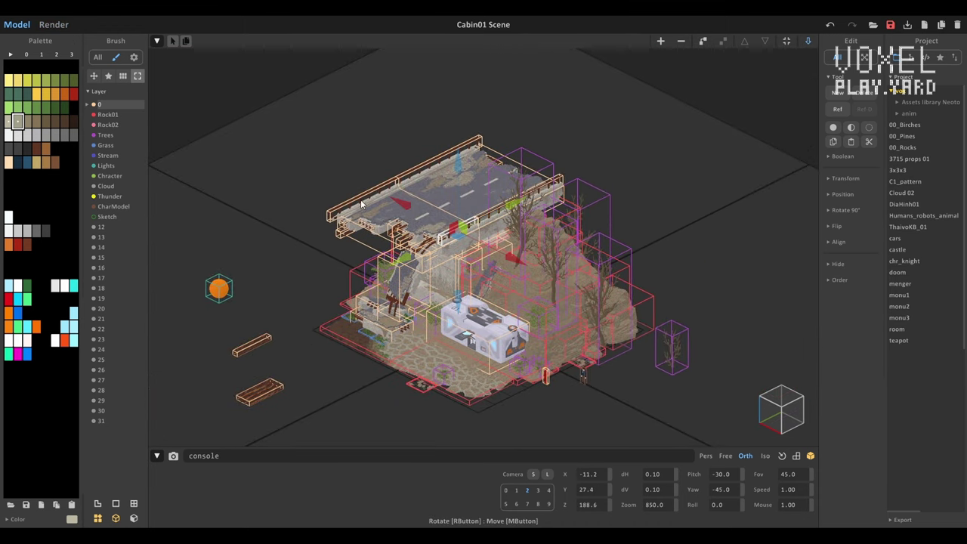
# Shape the solar unit's base with stepped upper edges and a recessed end, painting the recess rust-brown and a grey stripe along the side
pyautogui.scroll(5, 392, 246)
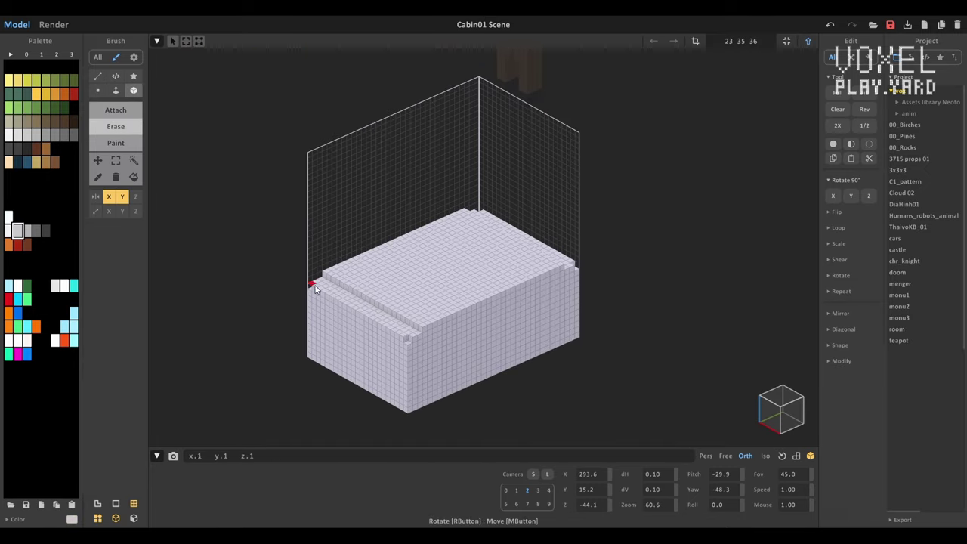
pyautogui.click(316, 288)
pyautogui.moveTo(316, 287); pyautogui.dragTo(417, 365, button='right')
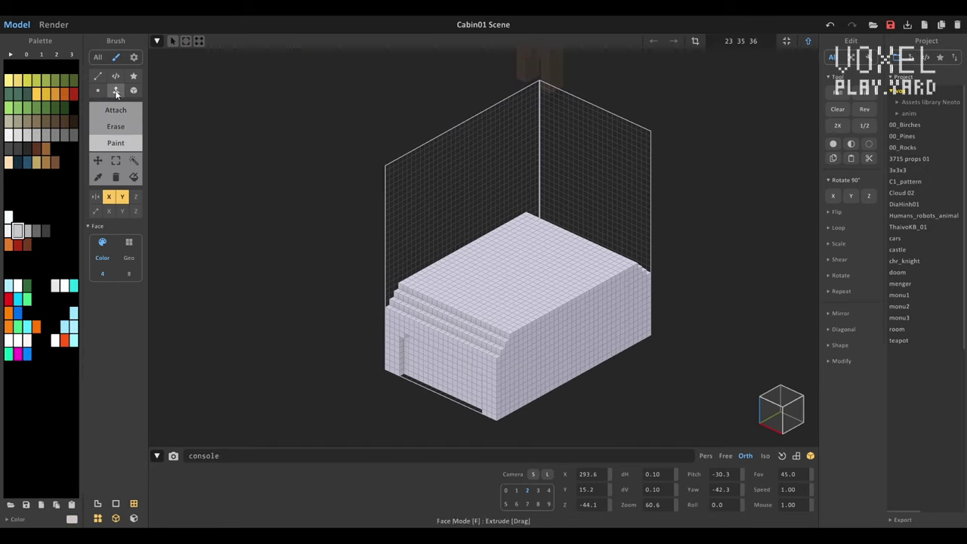
pyautogui.click(133, 90)
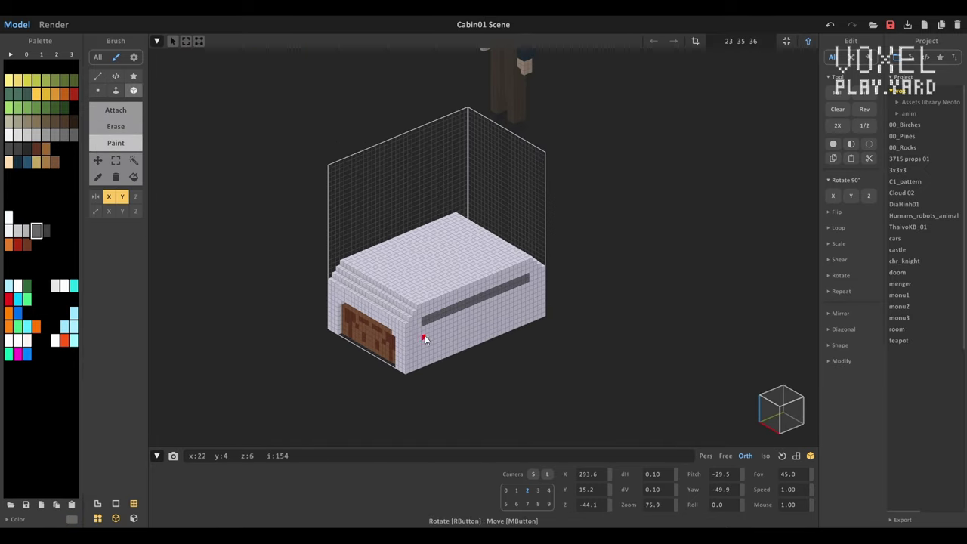
# Build a tilted panel above the solar unit's base and paint two columns of four blue cells on it, mirrored along X
pyautogui.press('a')
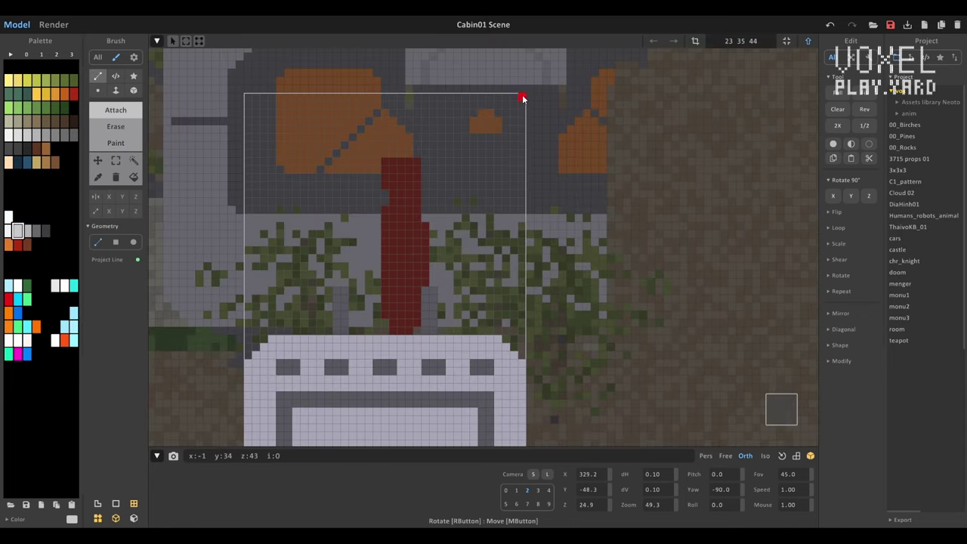
pyautogui.hotkey('ctrl', 'z')
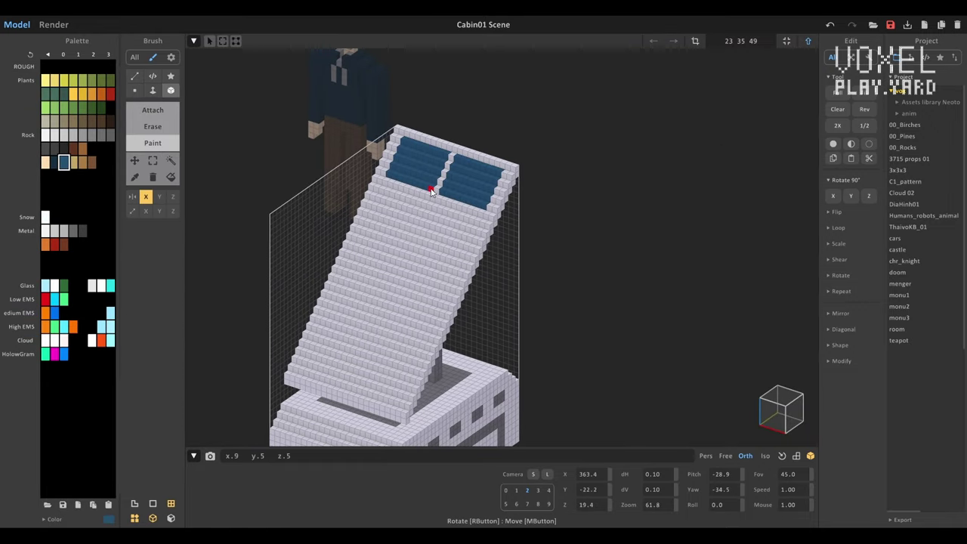
pyautogui.moveTo(325, 227); pyautogui.dragTo(295, 165, button='right')
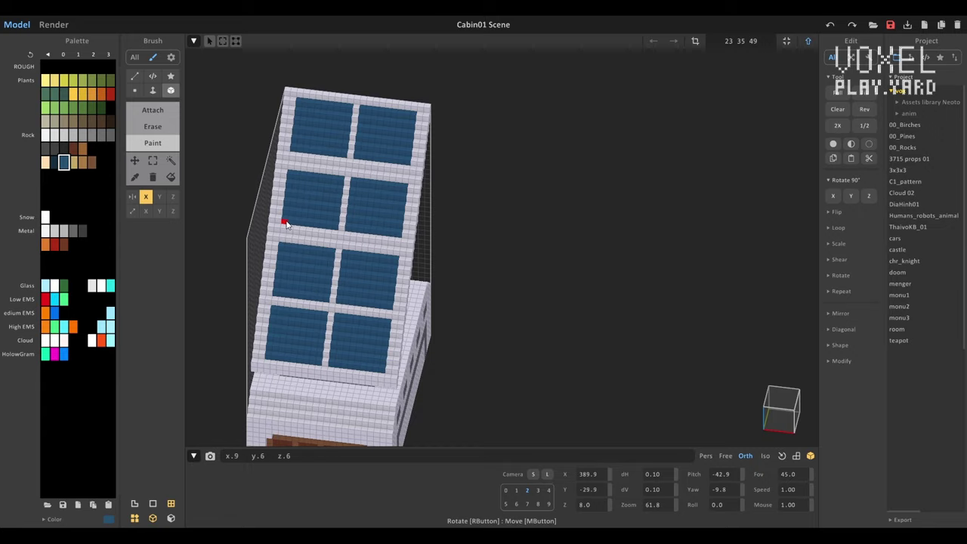
pyautogui.moveTo(285, 223); pyautogui.dragTo(319, 195, button='right')
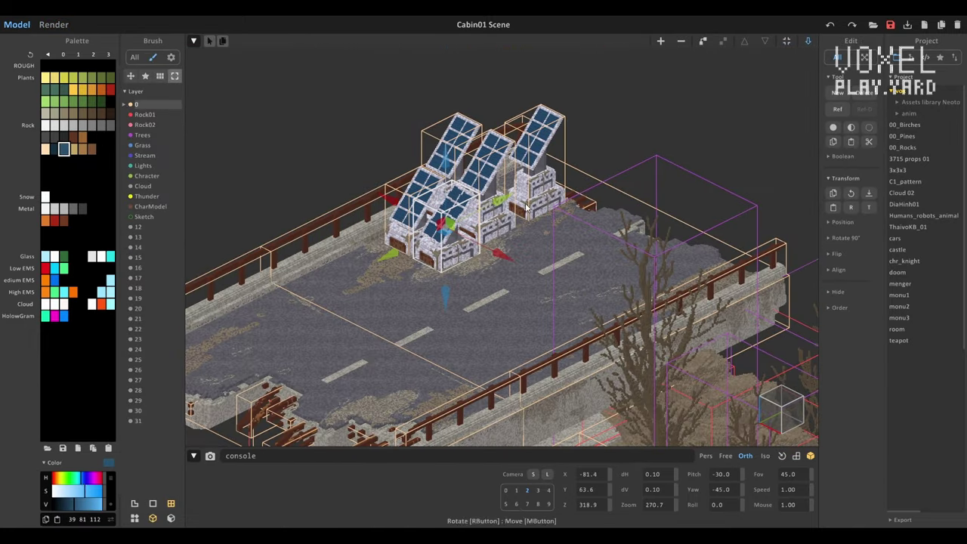
# Arrange copies of the solar unit on the overpass road, some turned slightly, and lay dark cables across the asphalt
pyautogui.scroll(-3, 514, 200)
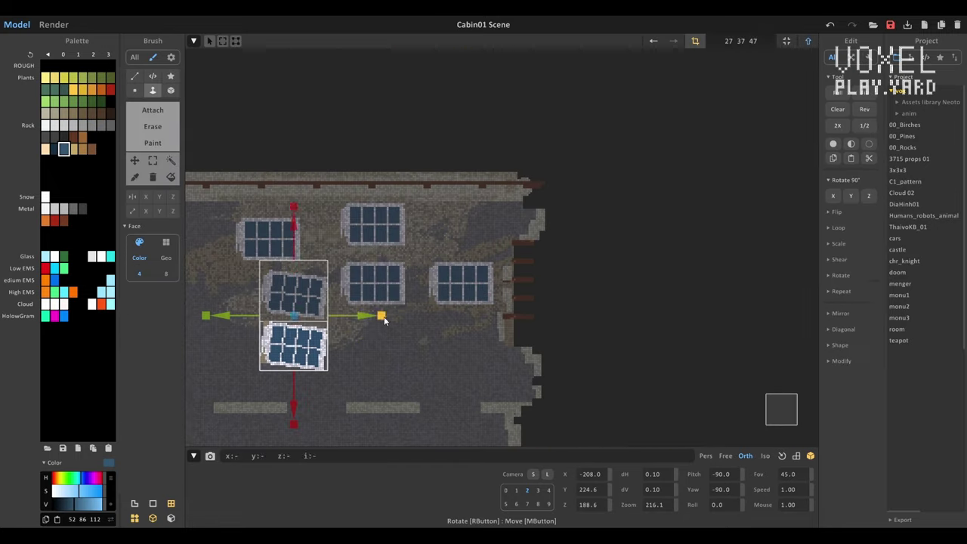
pyautogui.moveTo(384, 321); pyautogui.dragTo(437, 468)
pyautogui.moveTo(436, 468); pyautogui.dragTo(600, 166, button='right')
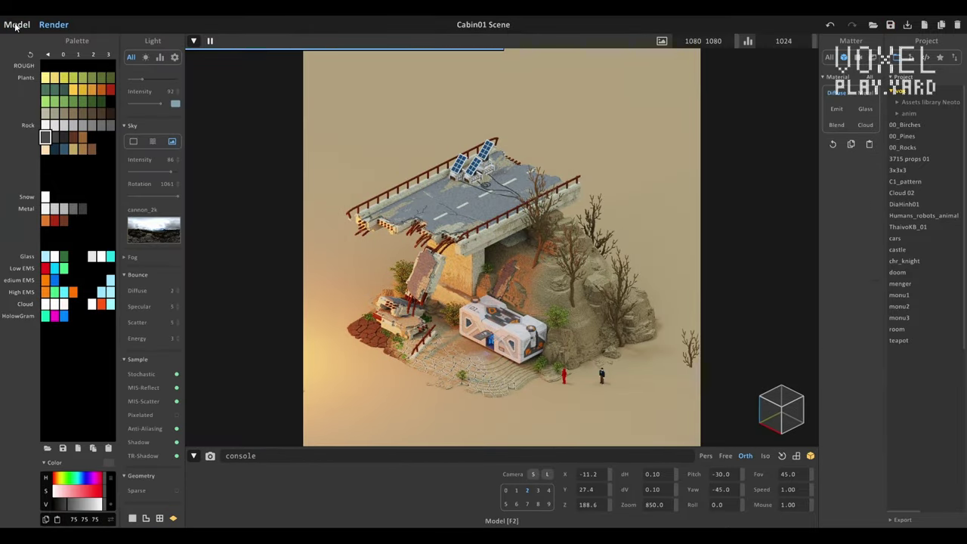
pyautogui.click(17, 25)
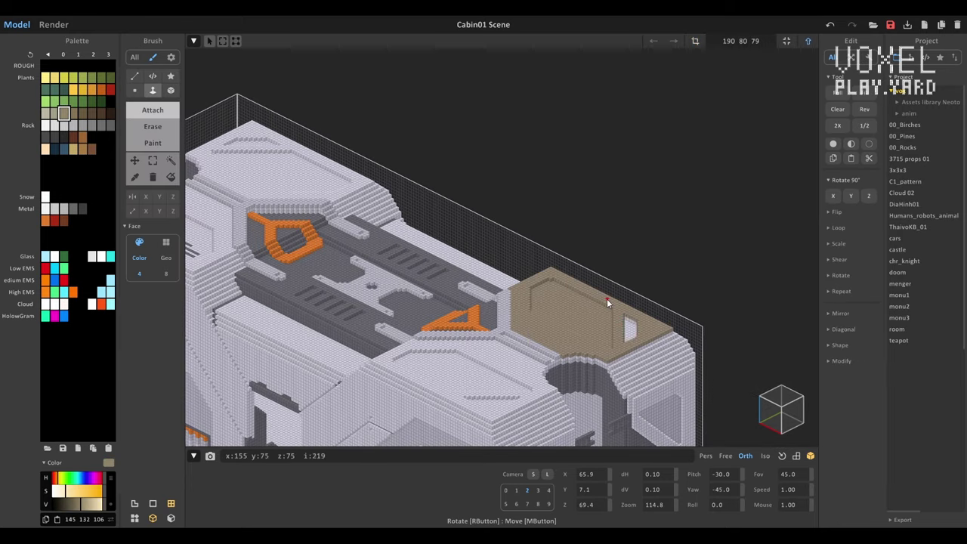
# Cover the cabin's roof with a dirt layer in 145 132 106 using the cover shader
pyautogui.moveTo(607, 298); pyautogui.dragTo(557, 300, button='right')
pyautogui.scroll(-5, 557, 299)
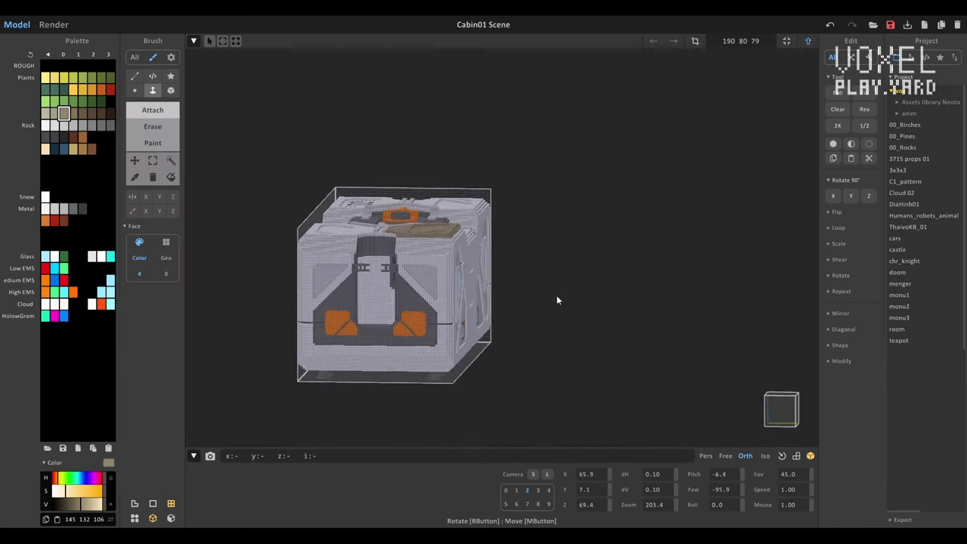
pyautogui.click(925, 58)
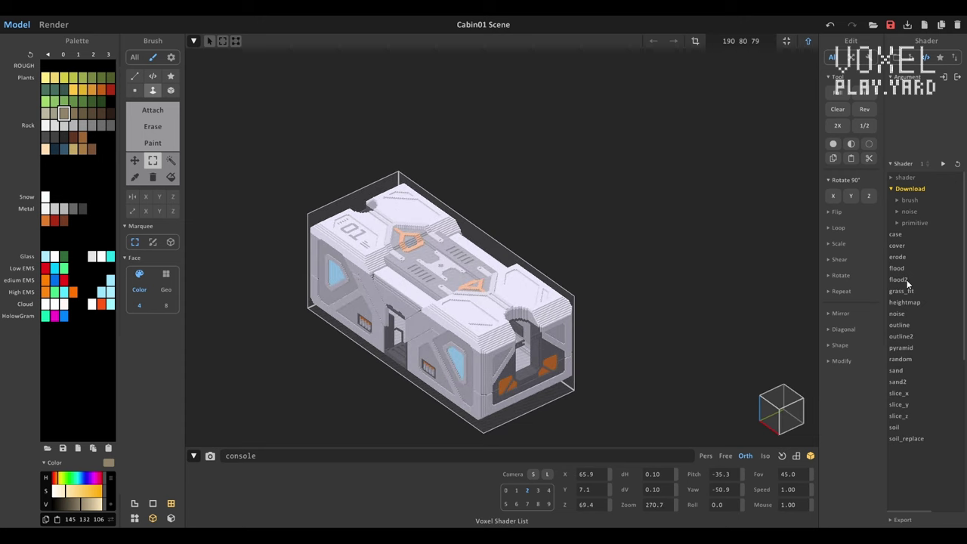
pyautogui.press('w')
pyautogui.moveTo(743, 247); pyautogui.dragTo(476, 247, button='right')
pyautogui.scroll(3, 476, 248)
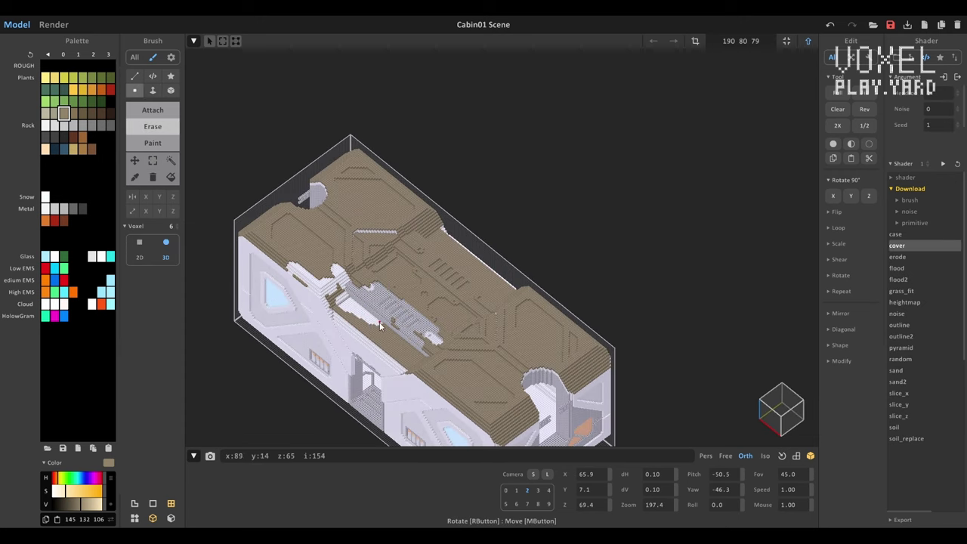
# Erase irregular patches of dirt from the cabin's roof with a six-voxel 3D brush
pyautogui.scroll(3, 379, 322)
pyautogui.moveTo(379, 322); pyautogui.dragTo(439, 289, button='right')
pyautogui.scroll(-2, 439, 288)
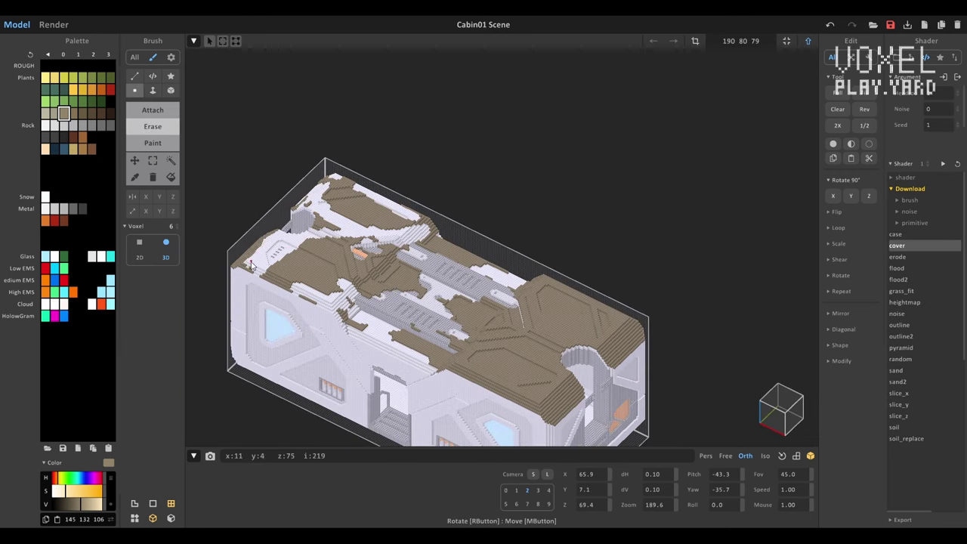
pyautogui.press('b')
pyautogui.scroll(3, 425, 356)
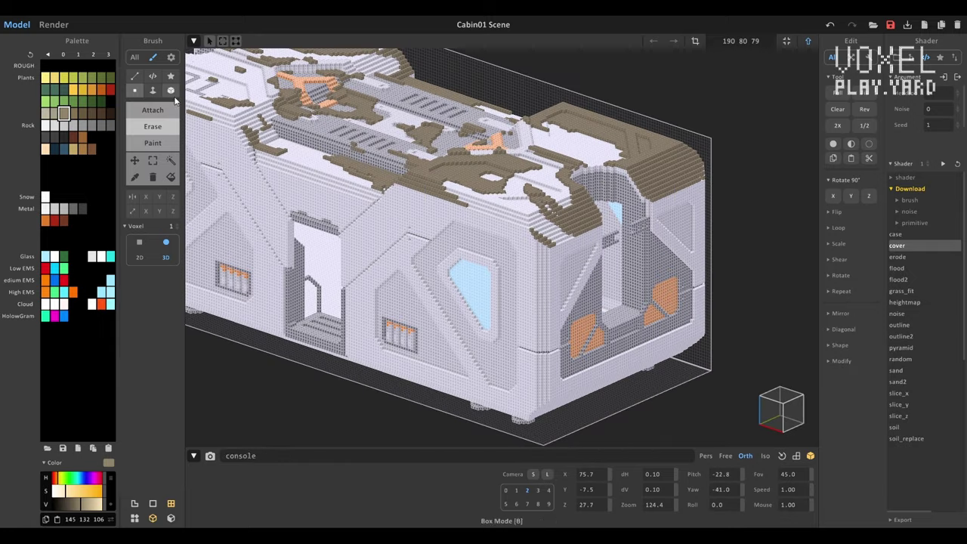
# Refine the dirt edges over the cabin's roof with a one-voxel eraser, then preview the scene render and return to modelling
pyautogui.scroll(-2, 606, 194)
pyautogui.moveTo(426, 356)
pyautogui.mouseDown(button='right')
pyautogui.moveTo(607, 195)
pyautogui.moveTo(701, 305)
pyautogui.moveTo(296, 211)
pyautogui.moveTo(411, 303)
pyautogui.mouseUp(button='right')
pyautogui.scroll(3, 607, 194)
pyautogui.scroll(-2, 701, 305)
pyautogui.press('w')
pyautogui.scroll(-2, 410, 302)
pyautogui.press('Tab')
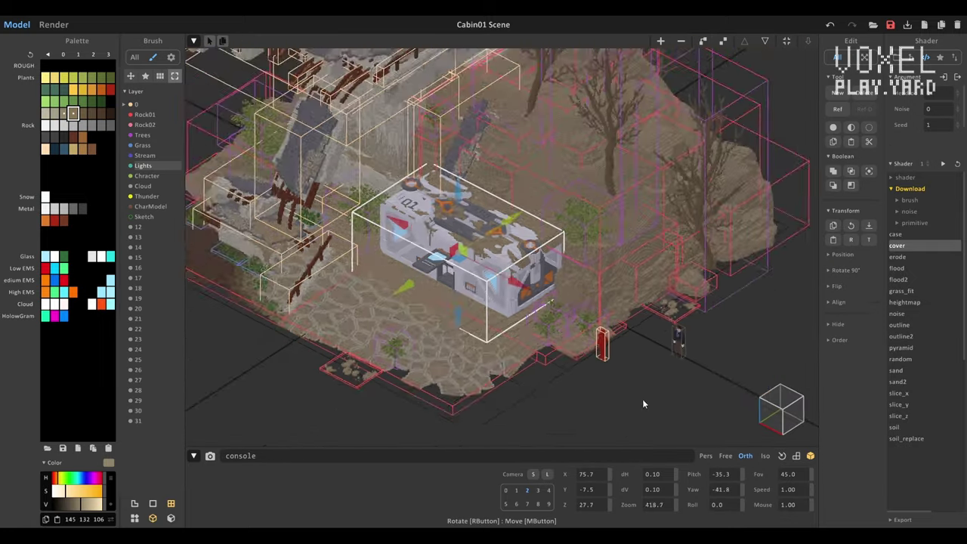
pyautogui.click(53, 24)
pyautogui.click(18, 24)
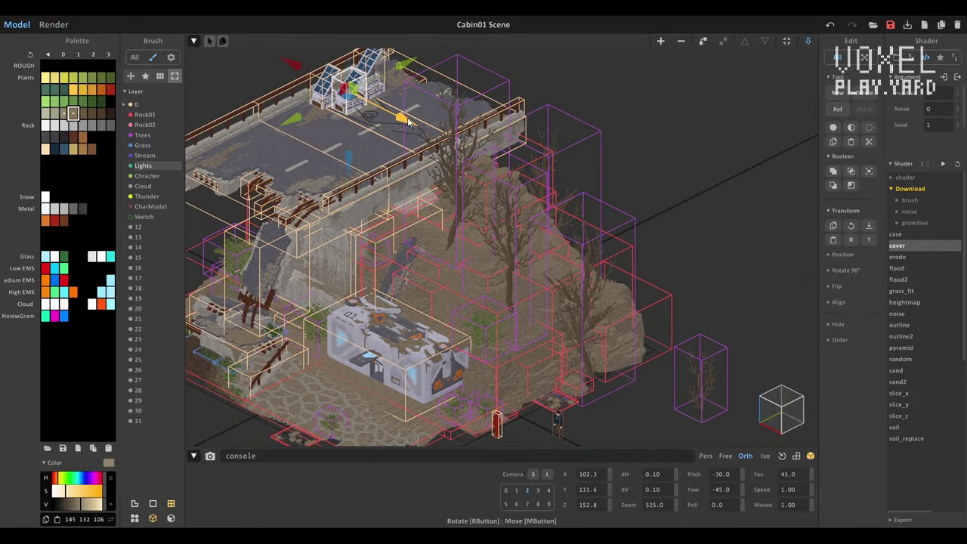
# Build low rectangular frames in 41 41 41 along both long sides of the empty 27 × 37 × 47 model, mirrored in X and Y
pyautogui.moveTo(593, 300); pyautogui.dragTo(593, 416, button='right')
pyautogui.press('Tab')
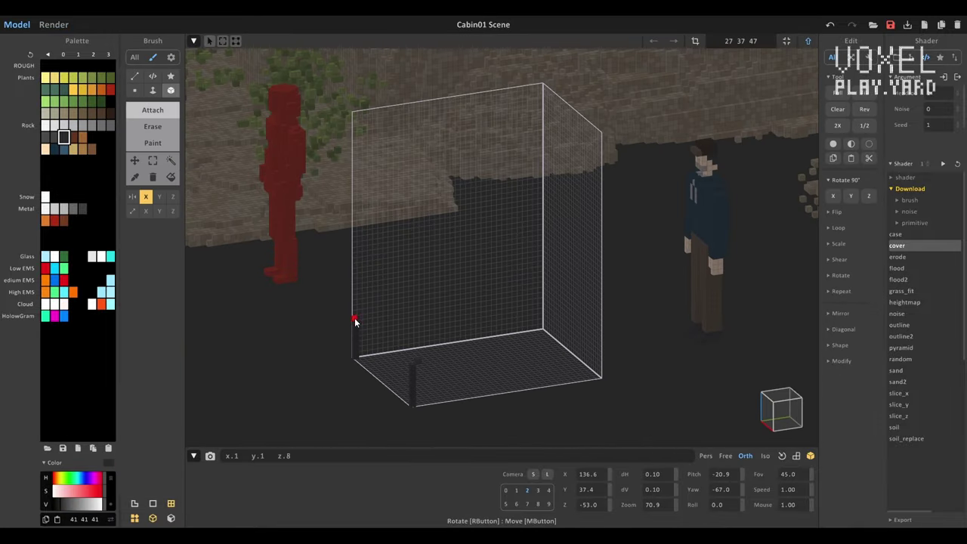
pyautogui.moveTo(544, 288); pyautogui.dragTo(420, 352, button='right')
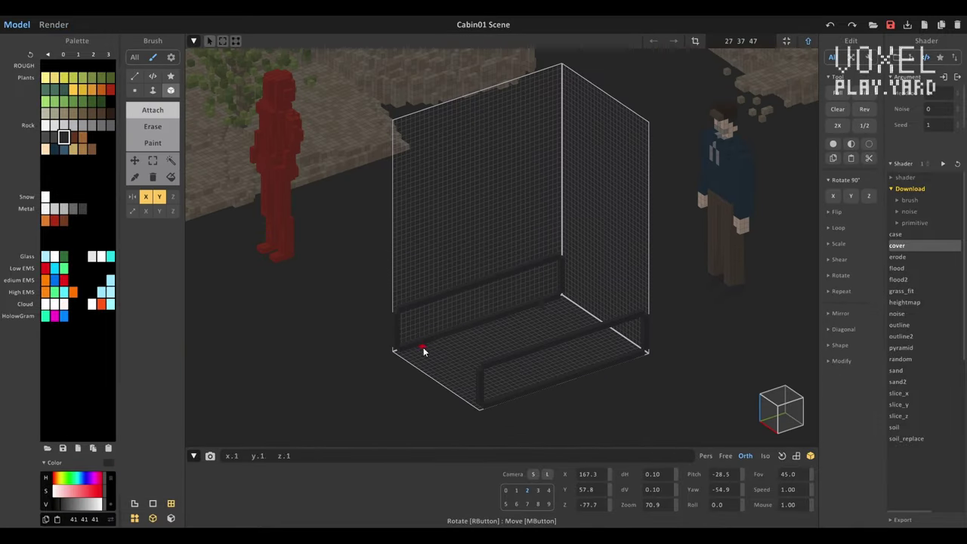
pyautogui.click(171, 90)
# Fill a stepped base in 65 65 65 and raise a dark two-tier tower with framed edges on it
pyautogui.press('1')
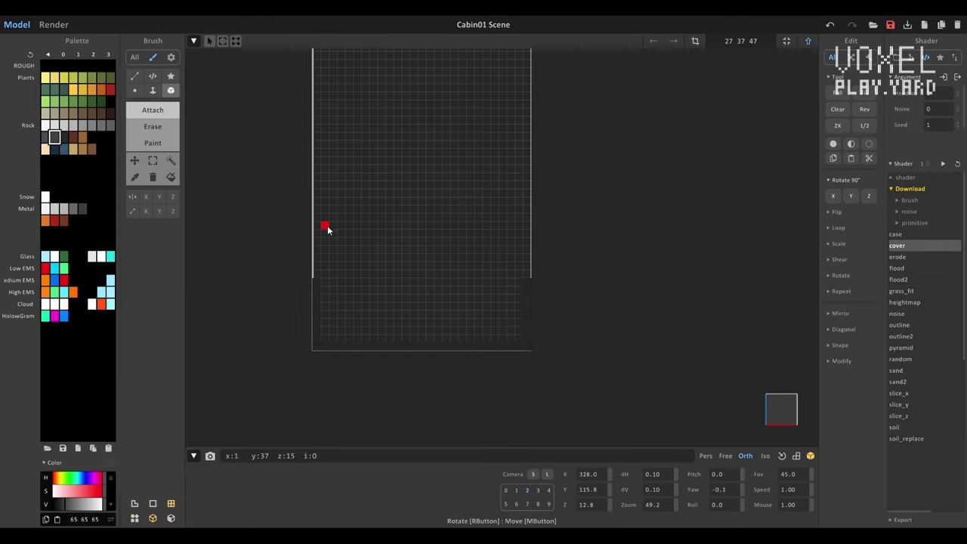
pyautogui.moveTo(516, 193); pyautogui.dragTo(194, 222, button='right')
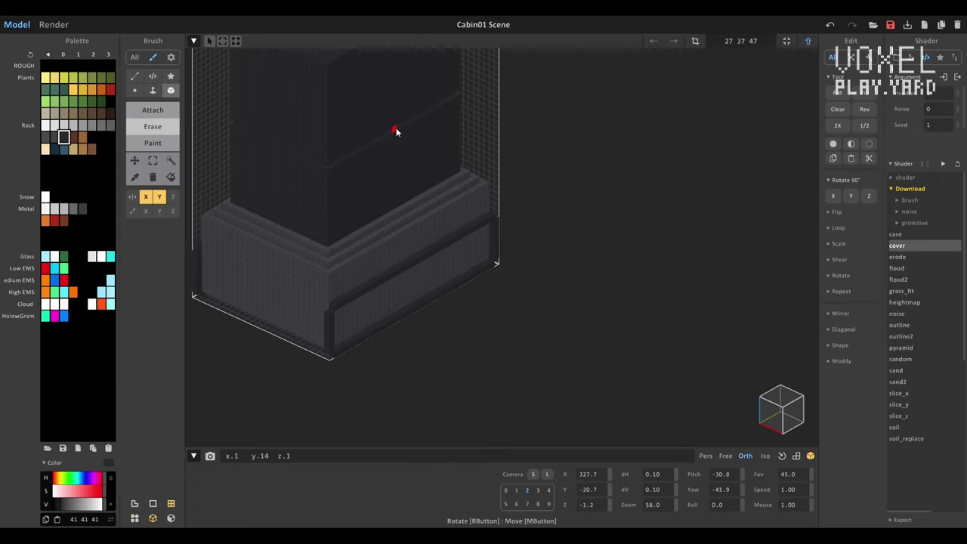
pyautogui.scroll(2, 327, 336)
pyautogui.scroll(5, 508, 144)
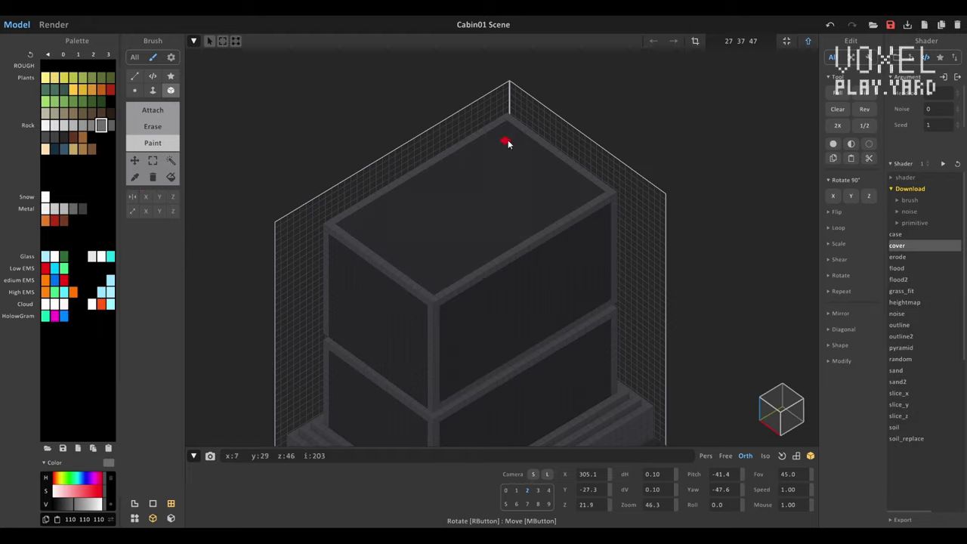
# Paint a rectangular marking in 110 110 110 on the tower's top and carve vertical grooves into both tiers' long sides
pyautogui.moveTo(490, 152); pyautogui.dragTo(381, 300, button='right')
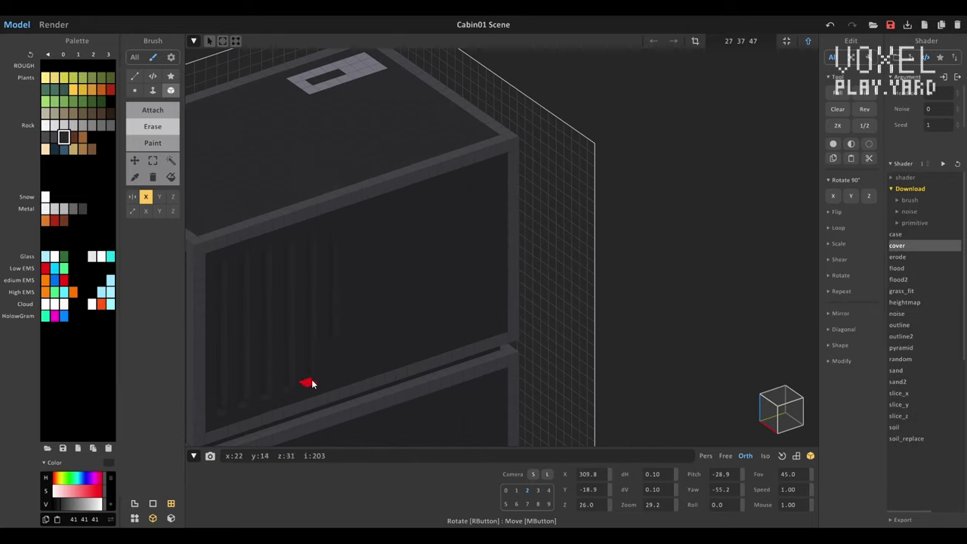
pyautogui.click(792, 423)
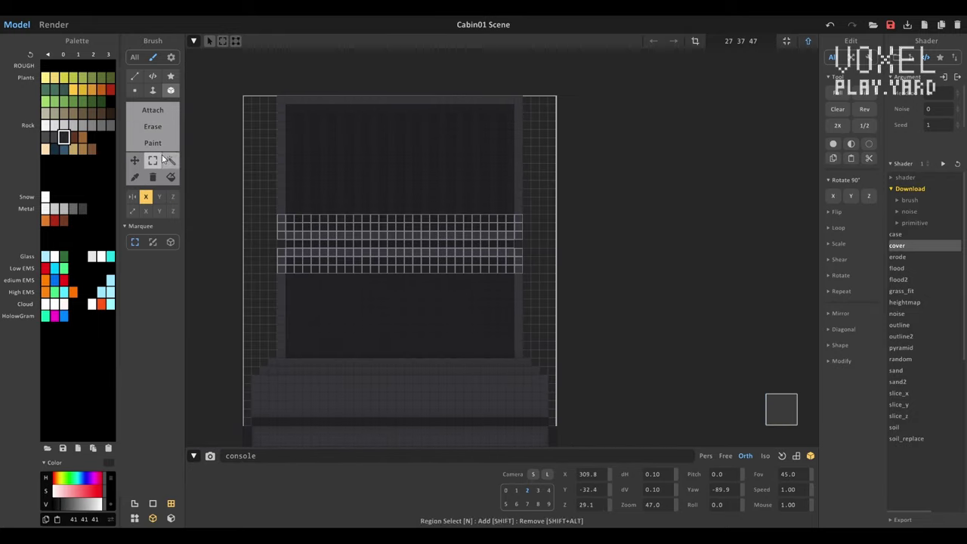
pyautogui.moveTo(372, 253); pyautogui.dragTo(294, 193, button='right')
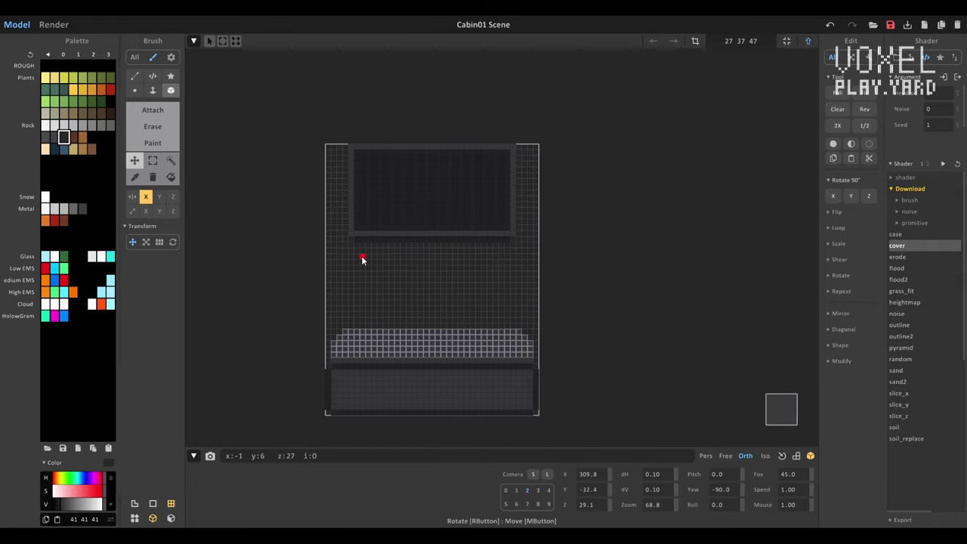
pyautogui.moveTo(458, 291)
pyautogui.mouseDown(button='right')
pyautogui.moveTo(380, 281)
pyautogui.moveTo(563, 260)
pyautogui.mouseUp(button='right')
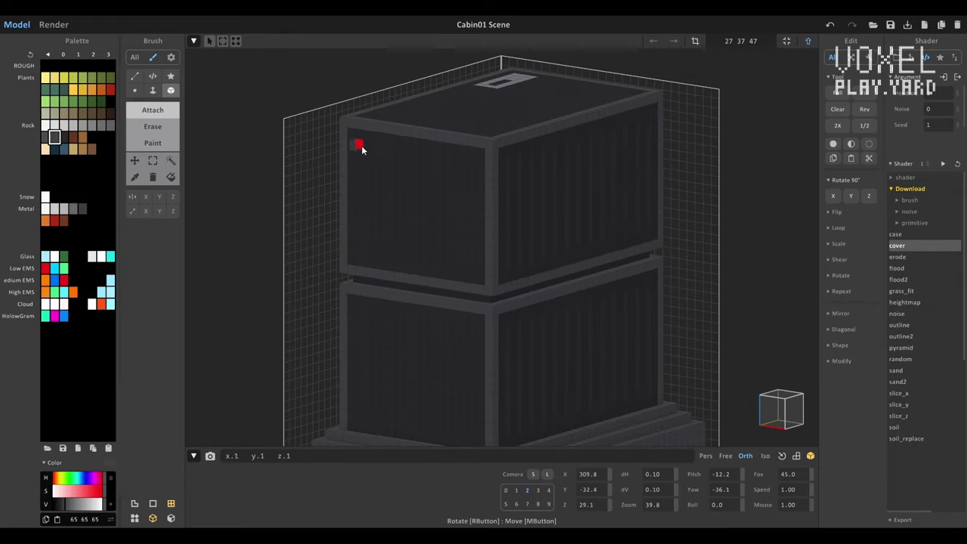
# Add control strips to the tower's end face, with three red lights on the upper tier and three green ones on the lower
pyautogui.moveTo(361, 149); pyautogui.dragTo(345, 115, button='right')
pyautogui.click(63, 268)
pyautogui.click(347, 287)
pyautogui.moveTo(346, 287); pyautogui.dragTo(600, 271, button='right')
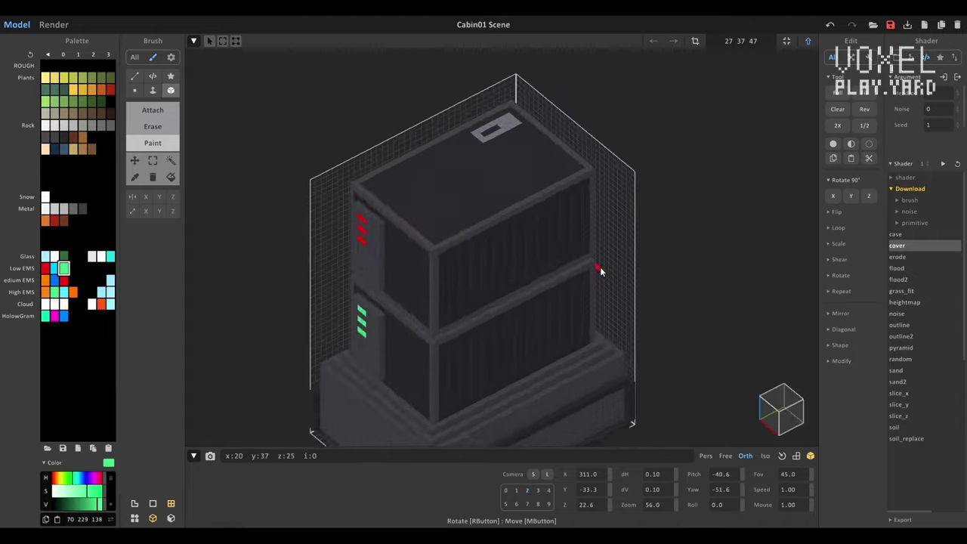
# Add 41 41 41 squares below the tower's lights and cover its base steps with dirt in 145 132 106, thinned along the end edge
pyautogui.moveTo(414, 378); pyautogui.dragTo(645, 198, button='right')
pyautogui.scroll(-5, 646, 199)
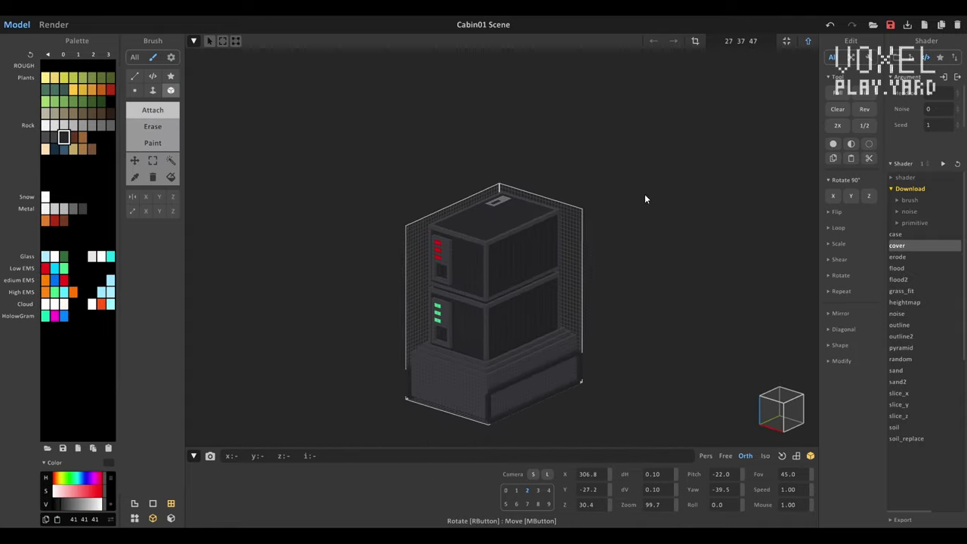
pyautogui.press('Tab')
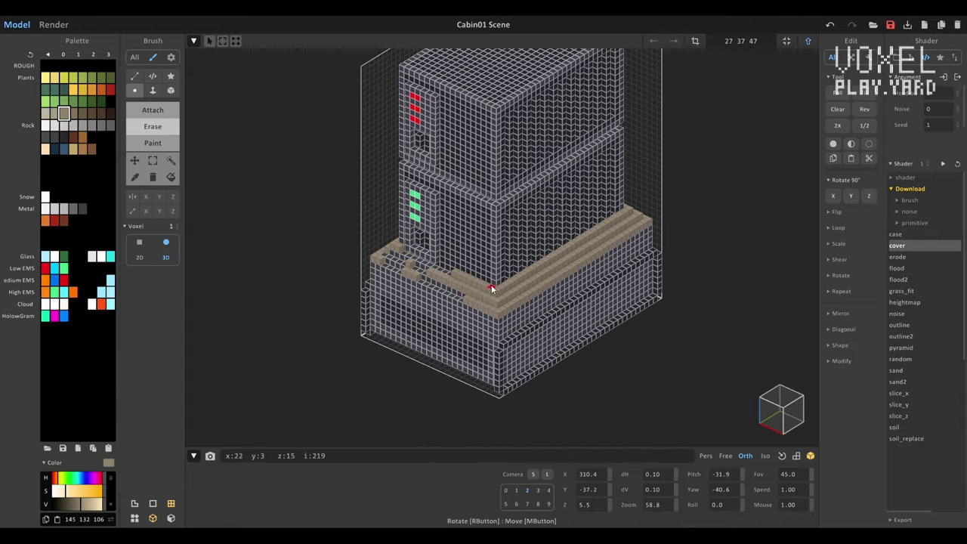
# Place the tower on the dirt slope beneath the overpass and draw sagging cables in 65 65 65 inside a 1 × 122 × 32 model
pyautogui.press('8')
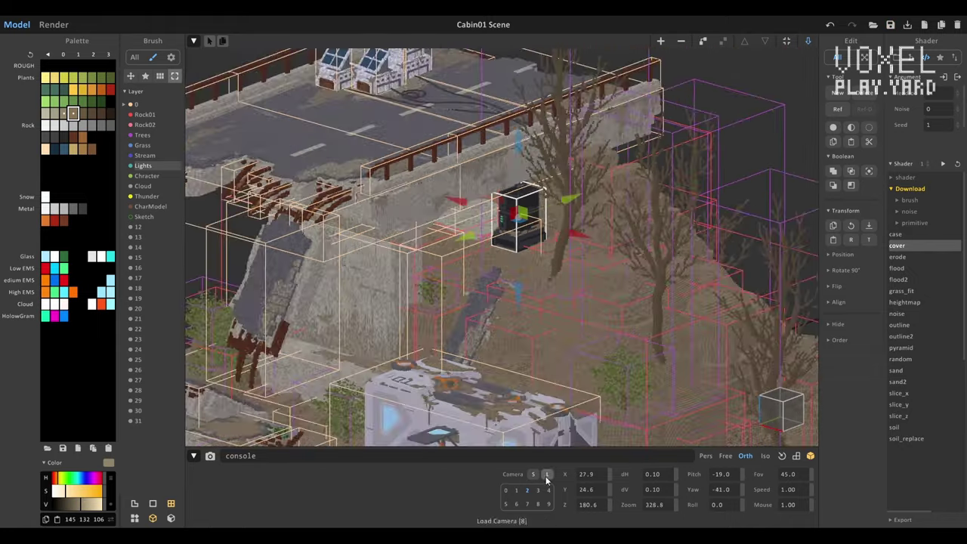
pyautogui.click(547, 475)
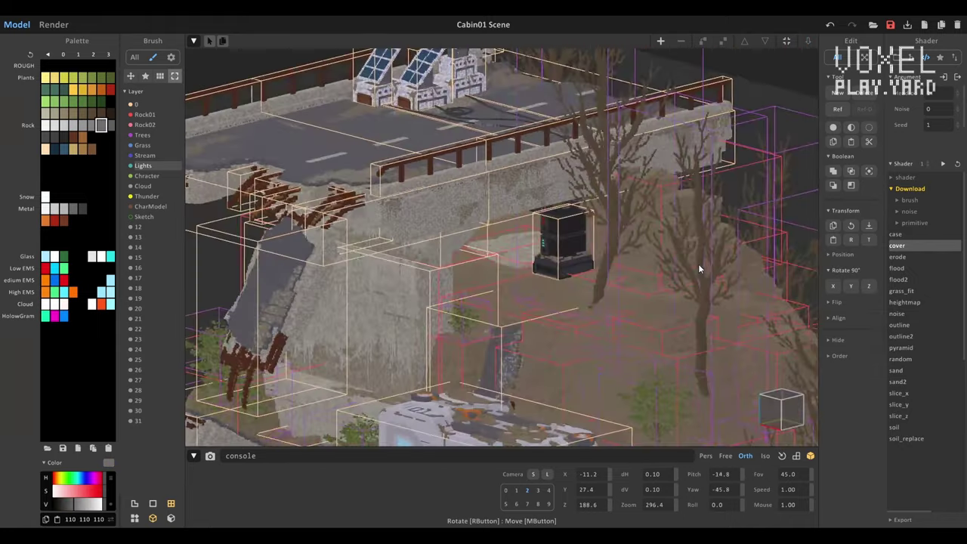
pyautogui.press('Tab')
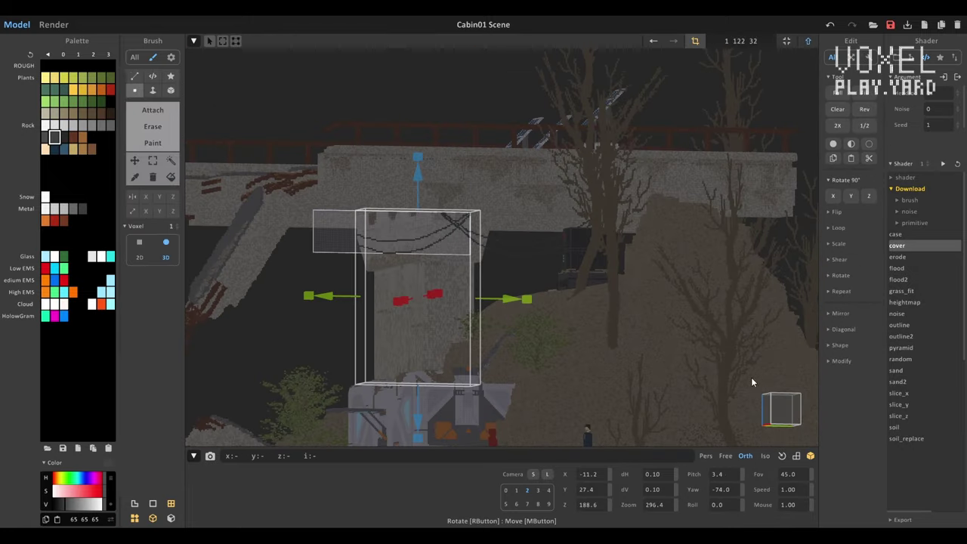
pyautogui.press('l')
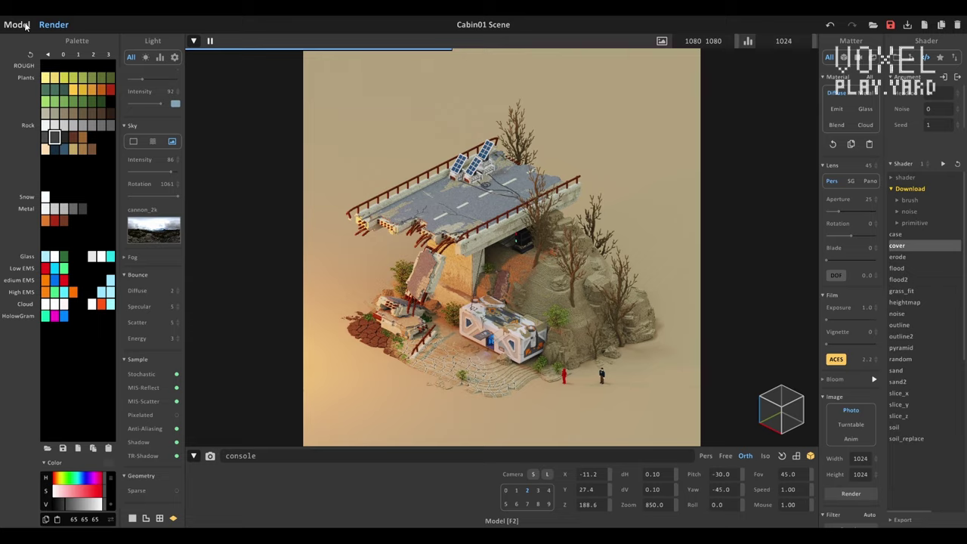
# Model a seated figure with orange trousers, a navy top and 239 201 154 skin, and place it on the overpass's broken edge
pyautogui.click(20, 25)
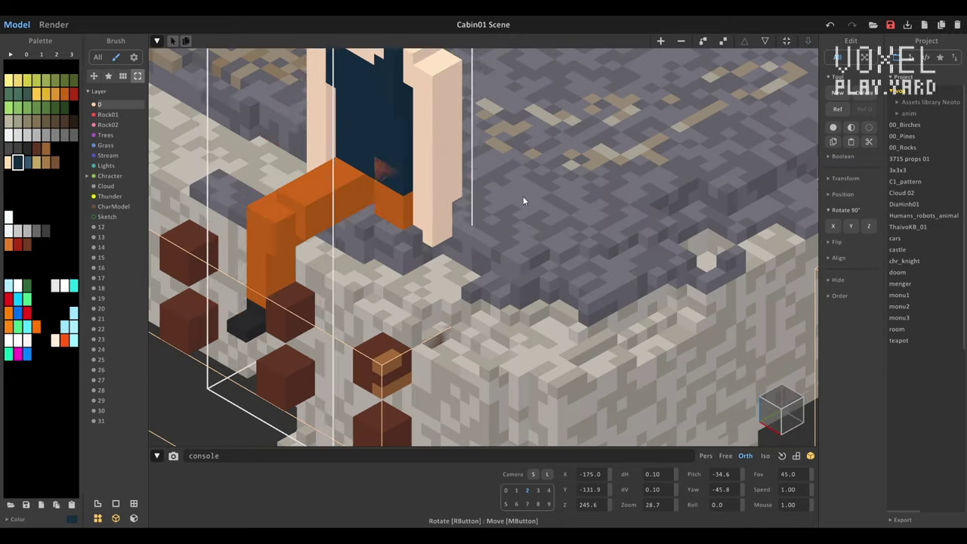
pyautogui.click(695, 42)
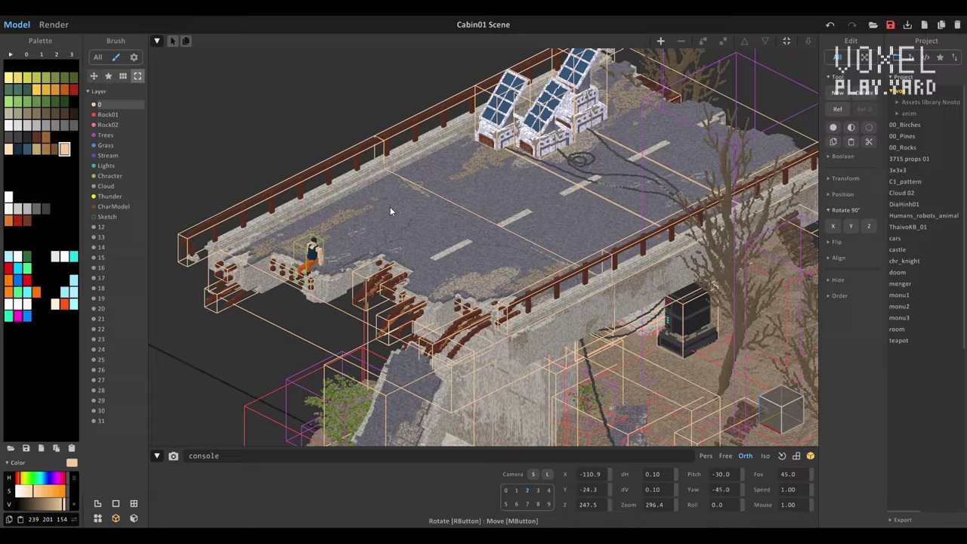
pyautogui.scroll(5, 462, 223)
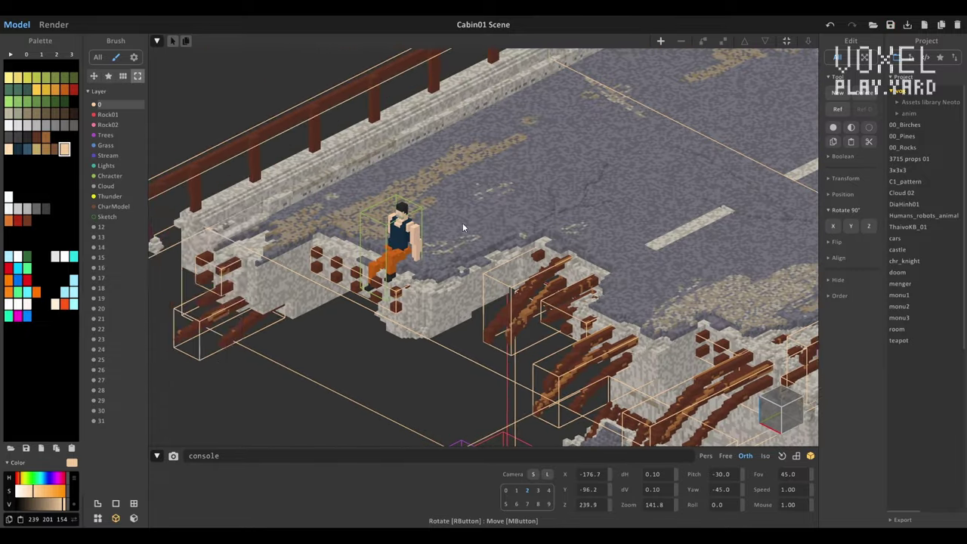